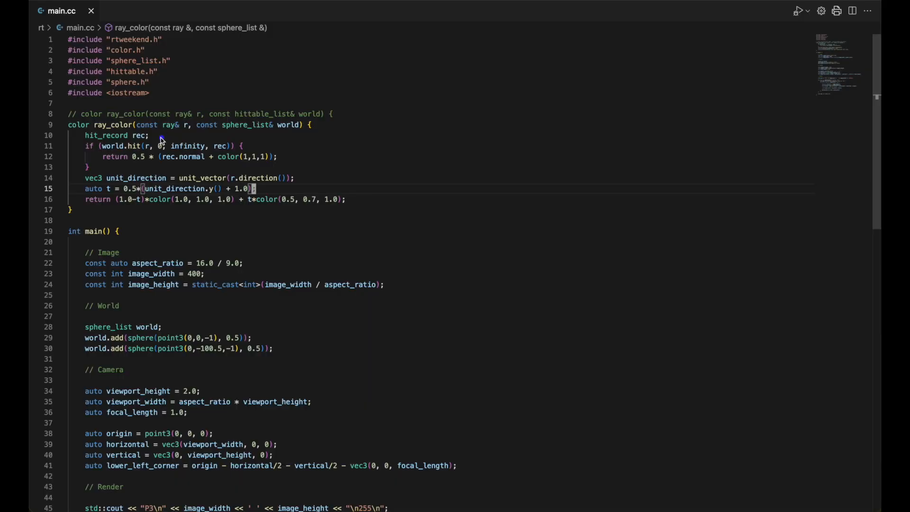
Step: Follow world.hit from main.cc into sphere_list.h, then object.hit into sphere::hit in sphere.h
{"action": "left_click_drag", "start_coordinate": [165, 135], "coordinate": [151, 148]}
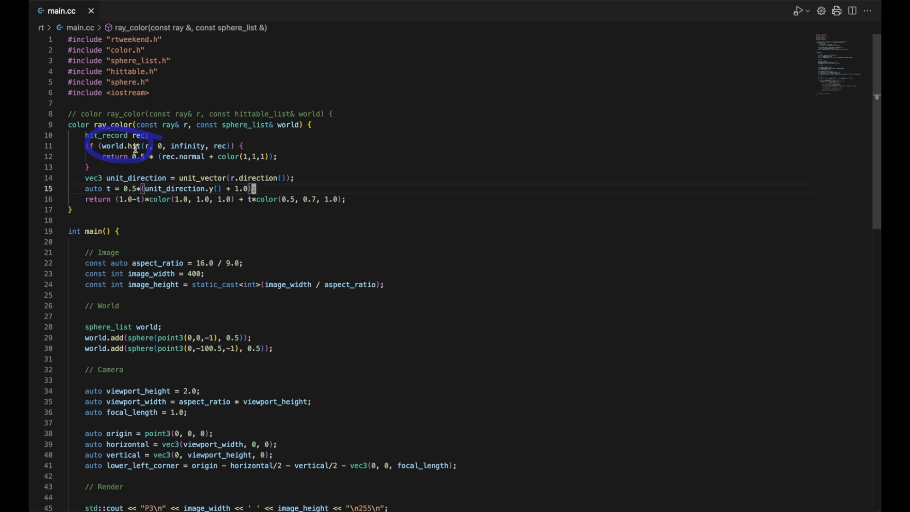
{"action": "left_click", "coordinate": [147, 143], "text": "ctrl"}
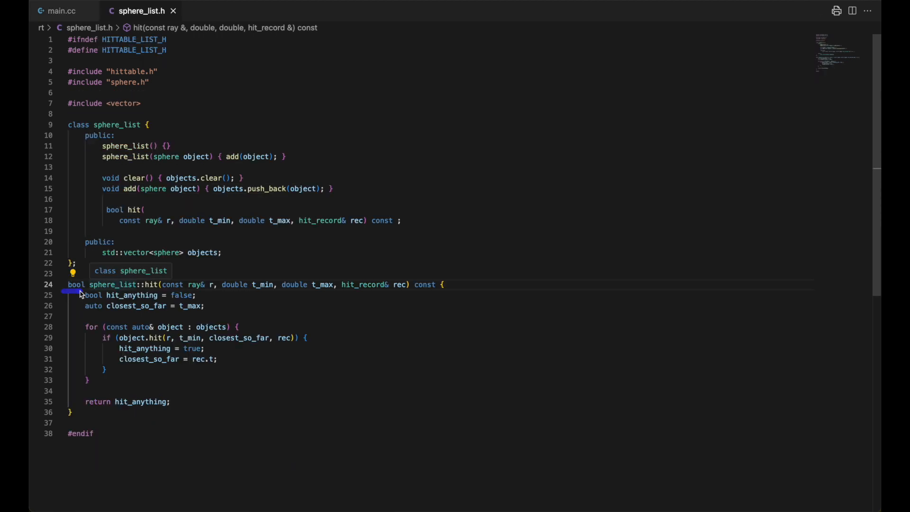
{"action": "left_click_drag", "start_coordinate": [466, 281], "coordinate": [425, 304]}
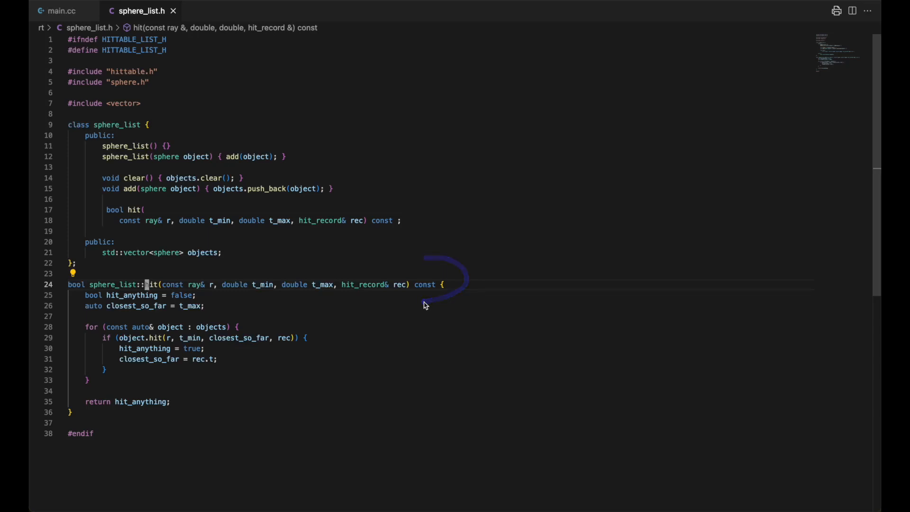
{"action": "left_click", "coordinate": [154, 338]}
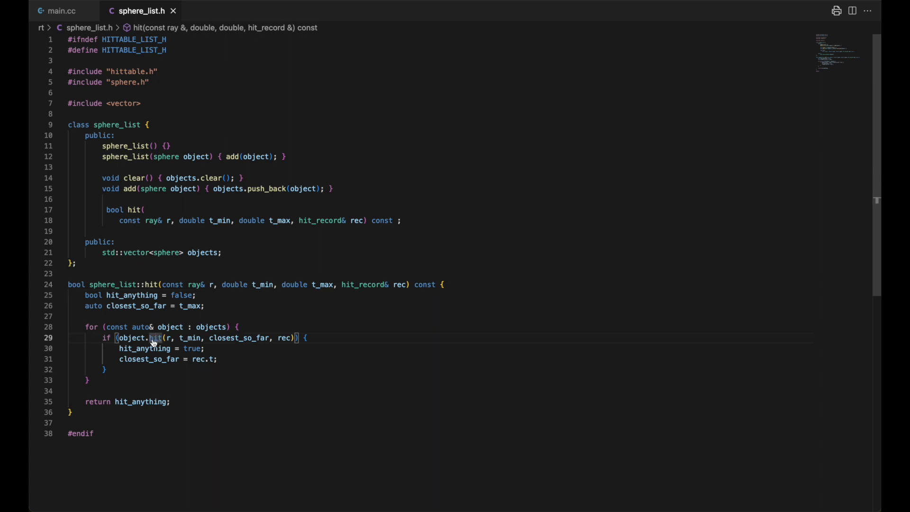
{"action": "left_click", "coordinate": [152, 340], "text": "ctrl"}
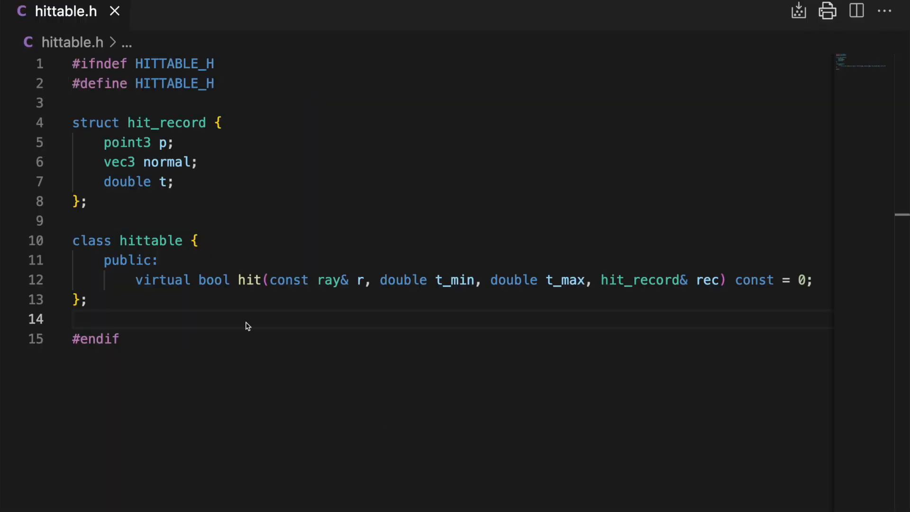
{"action": "left_click_drag", "start_coordinate": [119, 257], "coordinate": [182, 253]}
{"action": "left_click_drag", "start_coordinate": [197, 303], "coordinate": [219, 302]}
{"action": "mouse_move", "coordinate": [802, 251]}
{"action": "left_mouse_down"}
{"action": "mouse_move", "coordinate": [812, 255]}
{"action": "mouse_move", "coordinate": [796, 253]}
{"action": "left_mouse_up"}
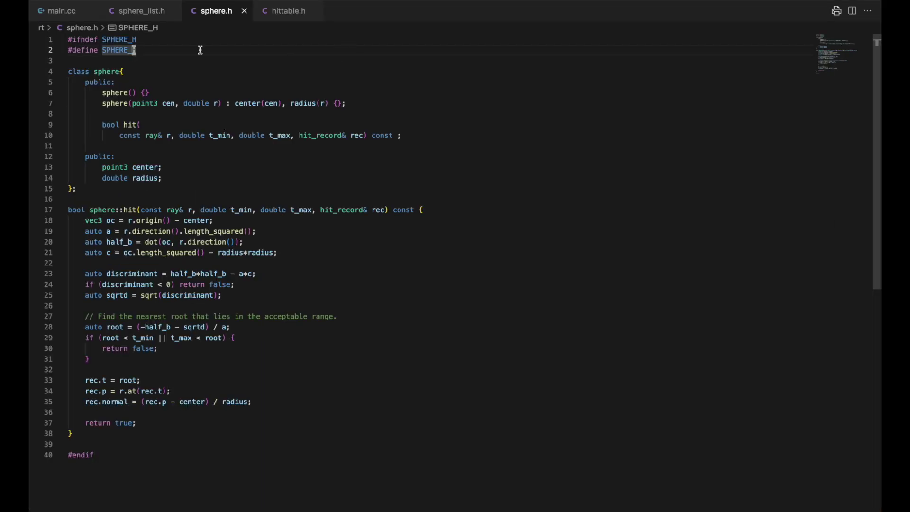
Step: Include hittable.h, derive sphere from public hittable, and declare hit as a virtual override
{"action": "key", "text": "Return"}
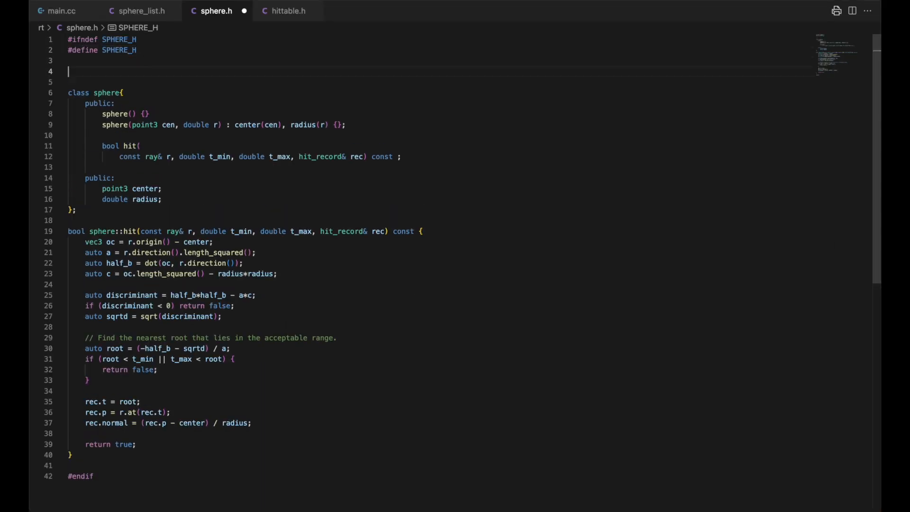
{"action": "type", "text": "#include \"Hitt"}
{"action": "key", "text": "Tab"}
{"action": "type", "text": ": p"}
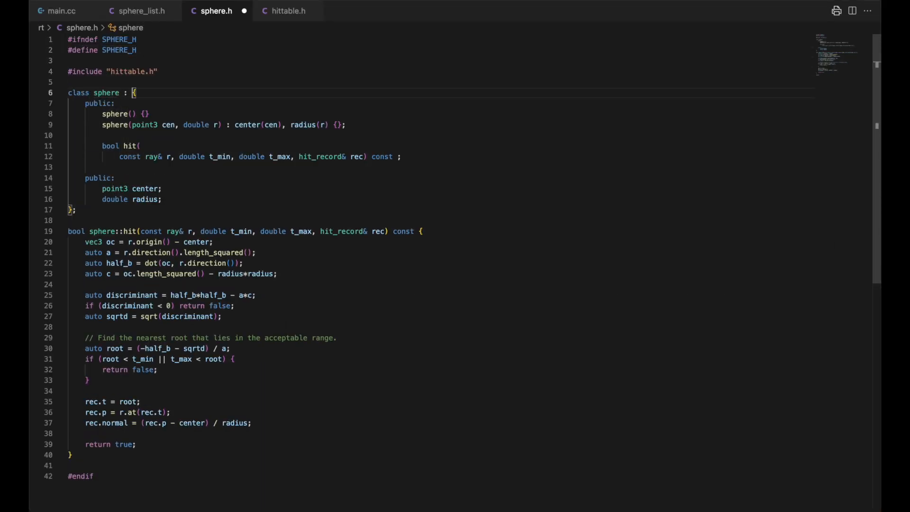
{"action": "type", "text": "ublic hittable"}
{"action": "key", "text": "Down"}
{"action": "type", "text": "virtual "}
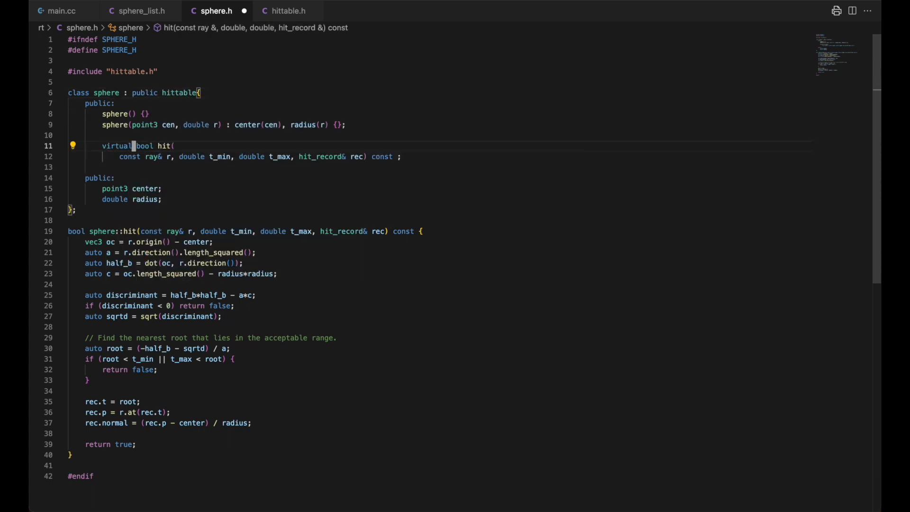
{"action": "type", "text": "overrid"}
{"action": "key", "text": "Tab"}
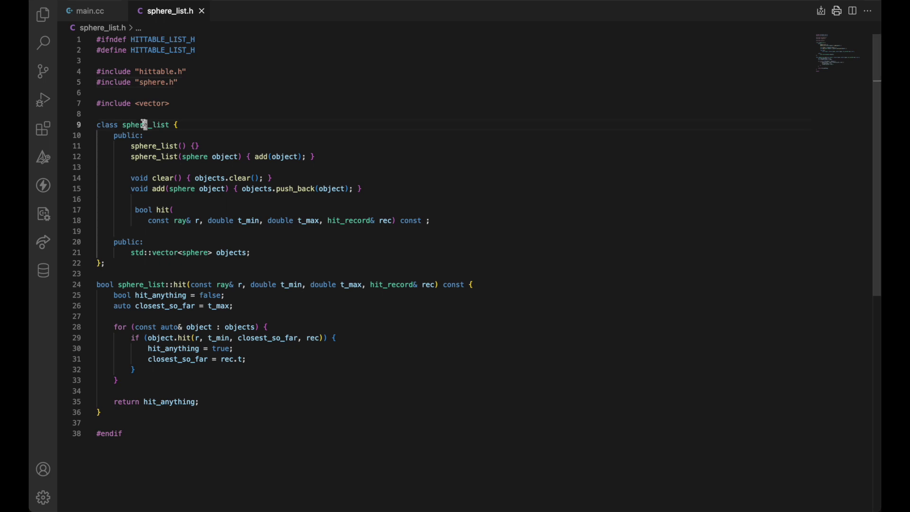
Step: Rename the sphere_list class and its header file to hittable_list
{"action": "double_click", "coordinate": [146, 124]}
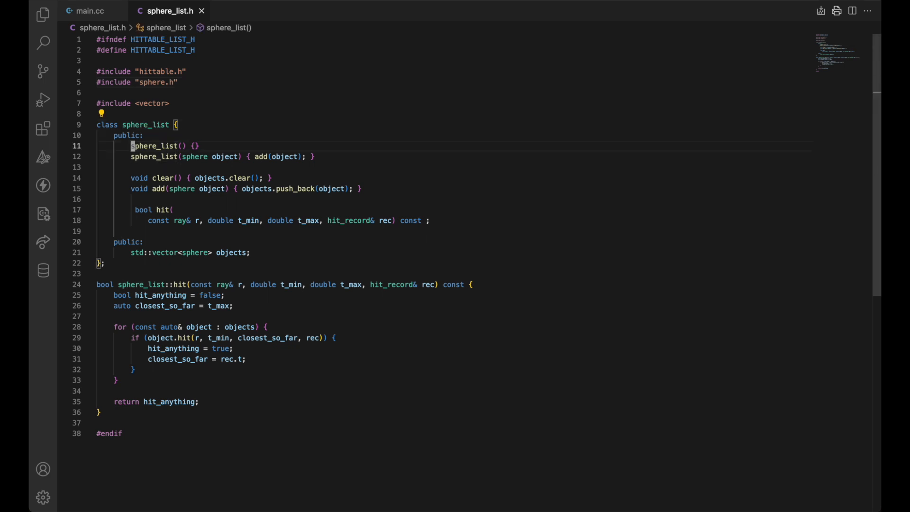
{"action": "type", "text": "hittable_list"}
{"action": "key", "text": "Escape"}
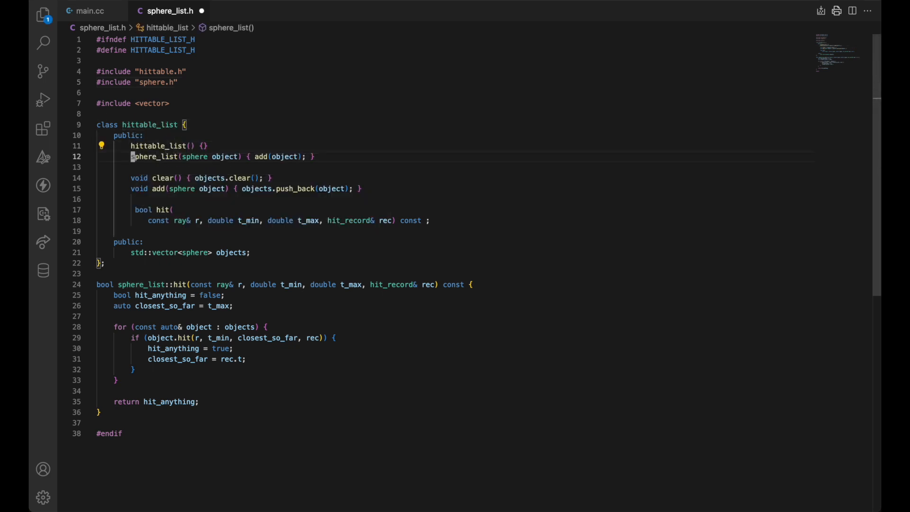
{"action": "type", "text": "ittabl"}
{"action": "key", "text": "ctrl+s"}
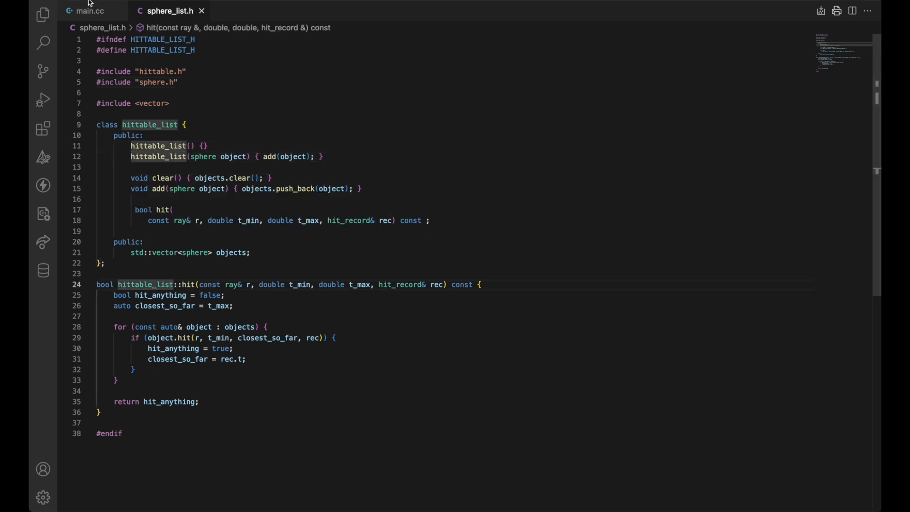
{"action": "left_click", "coordinate": [42, 15]}
{"action": "right_click", "coordinate": [100, 261]}
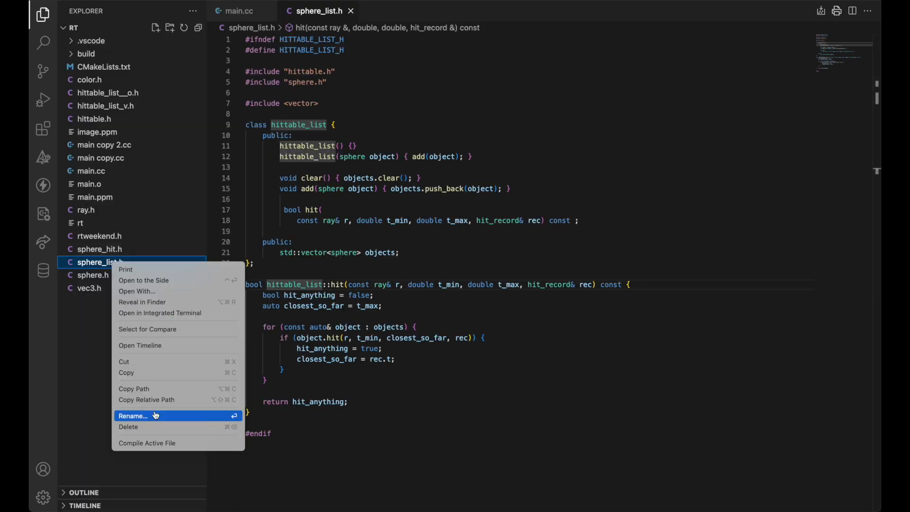
{"action": "left_click", "coordinate": [124, 413]}
{"action": "type", "text": "hittable_list"}
{"action": "key", "text": "Return"}
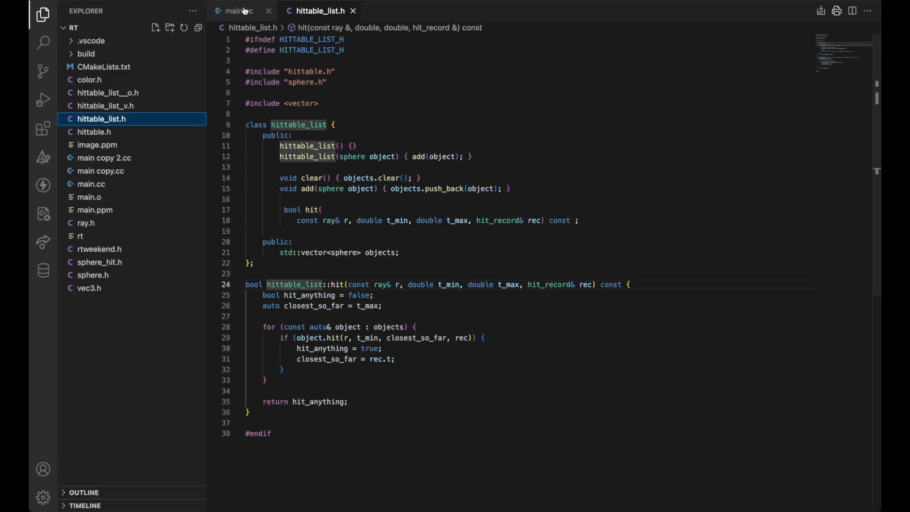
Step: Update main.cc's ray_color parameter and world declaration to use hittable_list
{"action": "key", "text": "ctrl+p"}
{"action": "type", "text": "hittable_list.h\""}
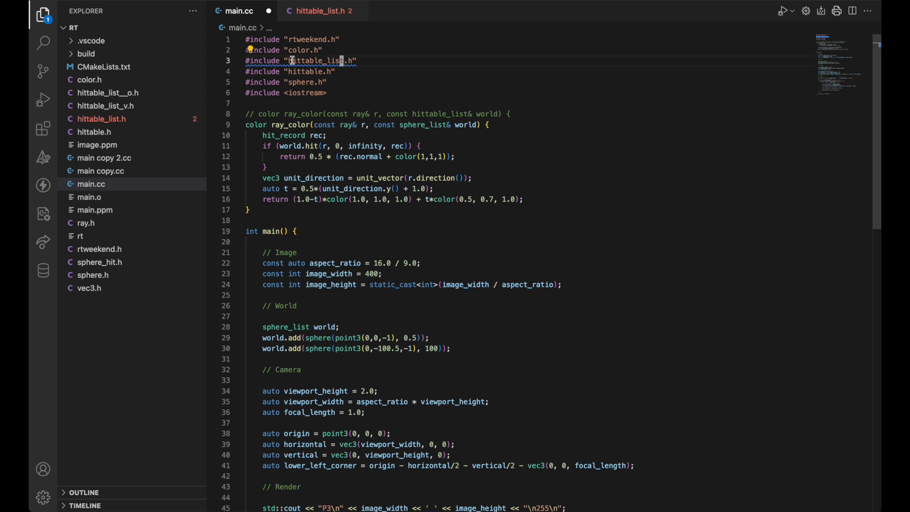
{"action": "left_click", "coordinate": [448, 124]}
{"action": "key", "text": "ctrl+BackSpace"}
{"action": "type", "text": "hittable_list"}
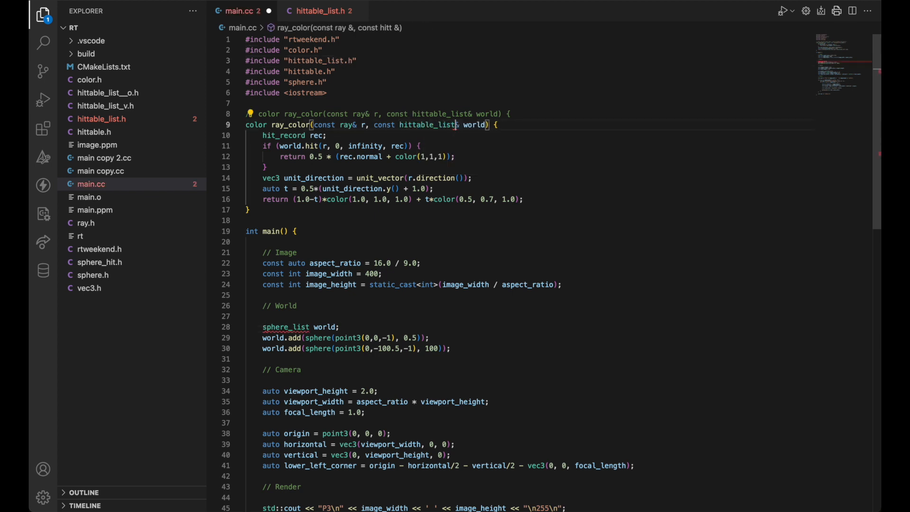
{"action": "double_click", "coordinate": [286, 325]}
{"action": "type", "text": "hittable_list"}
{"action": "key", "text": "ctrl+s"}
Step: Derive hittable_list from public hittable and mark its hit function as an override
{"action": "left_click", "coordinate": [320, 10]}
{"action": "key", "text": "ctrl+b"}
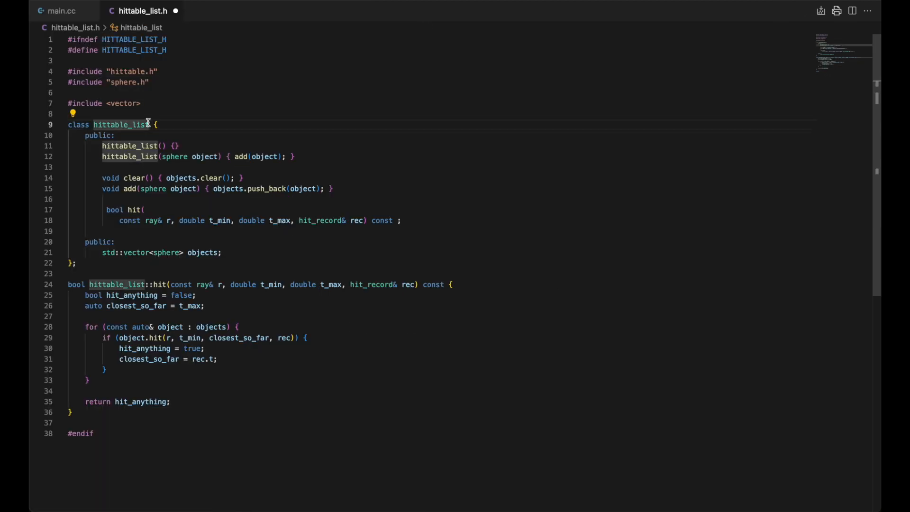
{"action": "left_click", "coordinate": [150, 124]}
{"action": "type", "text": ": public hittable"}
{"action": "left_click", "coordinate": [107, 210]}
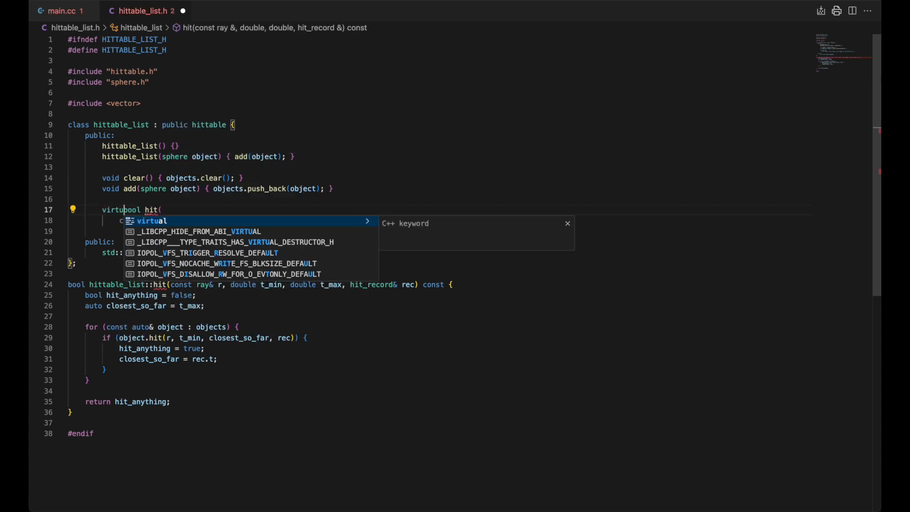
{"action": "type", "text": "virtual"}
{"action": "left_click", "coordinate": [396, 220]}
{"action": "type", "text": "override;"}
Step: Drop the sphere.h include and replace the three sphere types with hittable
{"action": "left_click", "coordinate": [68, 82]}
{"action": "key", "text": "ctrl+shift+k"}
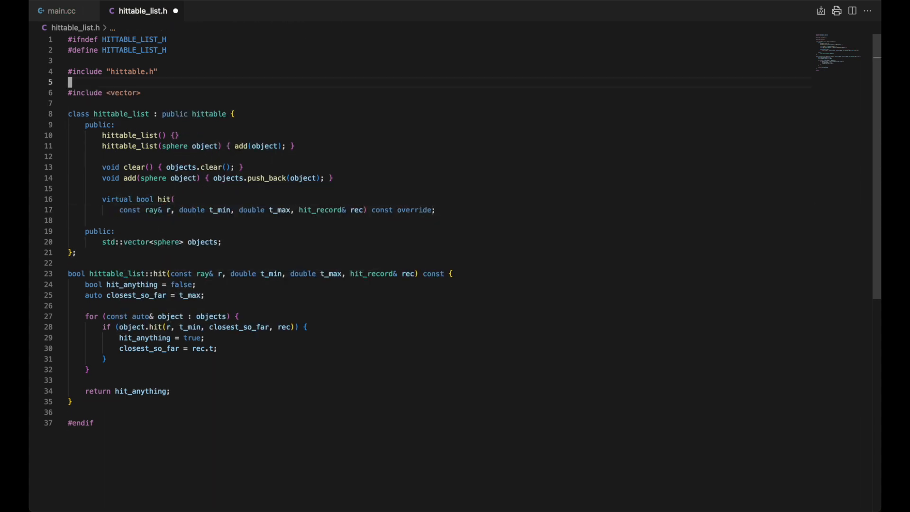
{"action": "left_click", "coordinate": [142, 189]}
{"action": "double_click", "coordinate": [153, 178]}
{"action": "key", "text": "ctrl+shift+l"}
{"action": "type", "text": "hittable"}
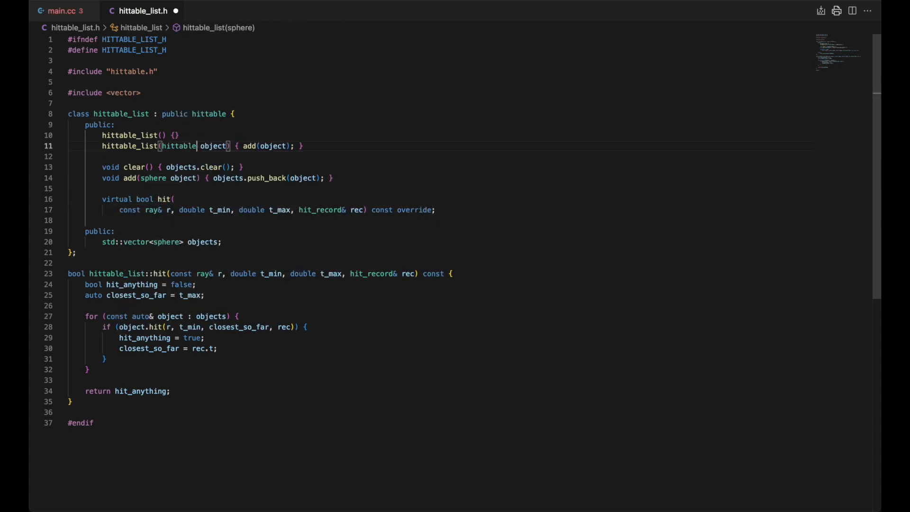
{"action": "left_click", "coordinate": [189, 242]}
{"action": "type", "text": "ittabl"}
{"action": "left_click", "coordinate": [113, 231]}
{"action": "mouse_move", "coordinate": [178, 146]}
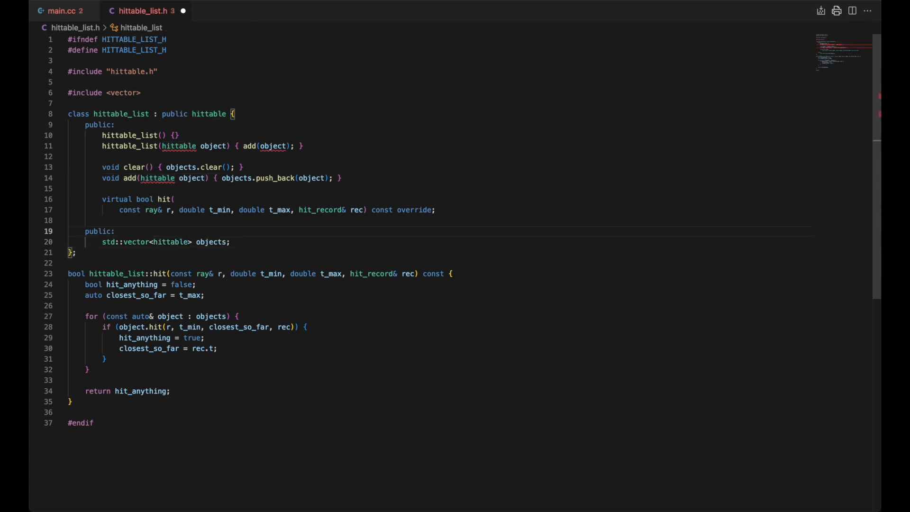
Step: Make the constructor and add take hittable by reference, and save the header
{"action": "left_click", "coordinate": [197, 146]}
{"action": "type", "text": "&"}
{"action": "left_click", "coordinate": [176, 177]}
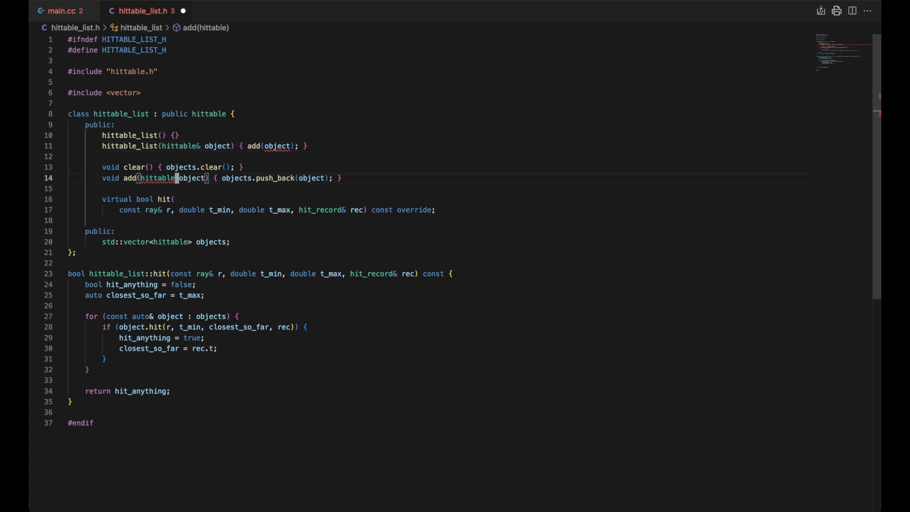
{"action": "type", "text": "&"}
{"action": "left_click", "coordinate": [292, 104]}
{"action": "key", "text": "ctrl+s"}
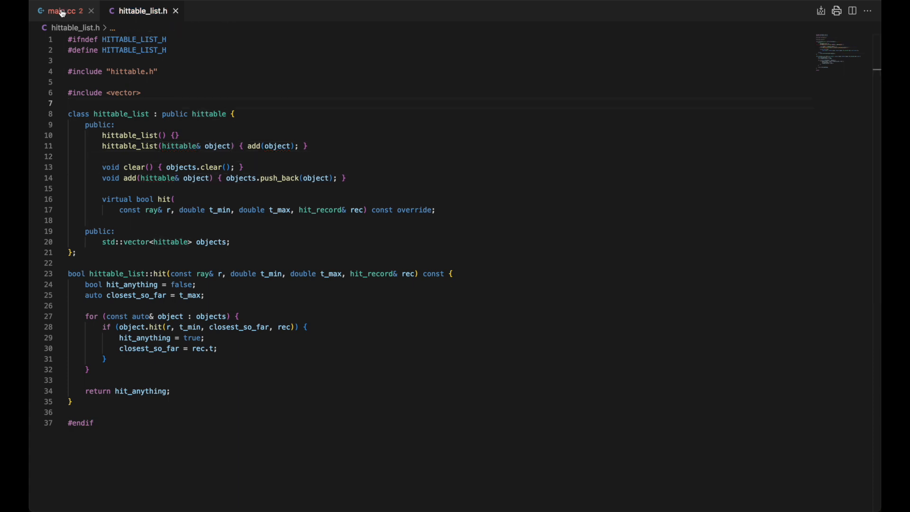
Step: Check main.cc, then make the objects vector and add parameter const hittable
{"action": "left_click", "coordinate": [61, 11]}
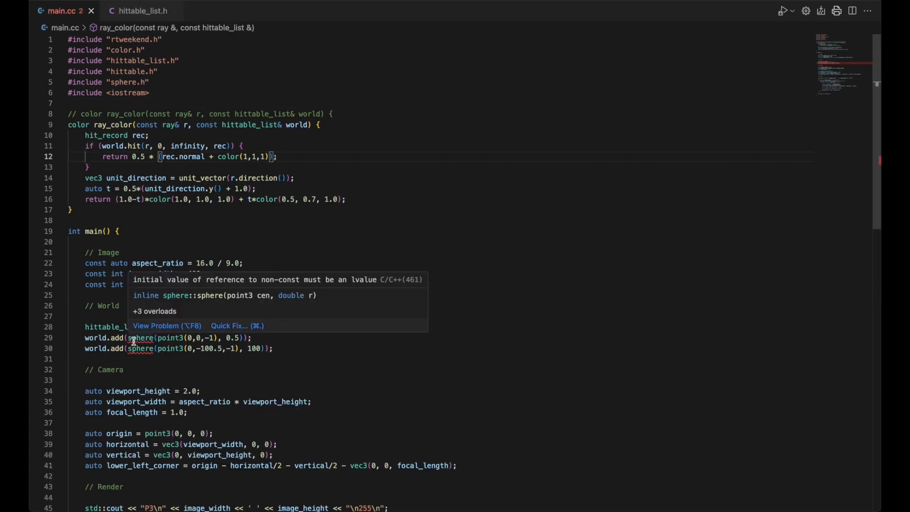
{"action": "left_click", "coordinate": [143, 11]}
{"action": "left_click", "coordinate": [151, 242]}
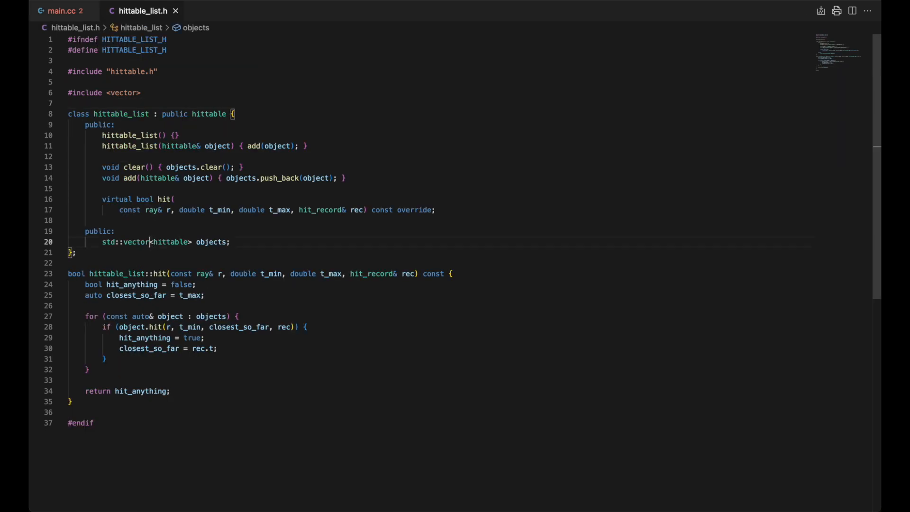
{"action": "type", "text": "const"}
{"action": "left_click", "coordinate": [140, 177]}
{"action": "type", "text": "const"}
{"action": "key", "text": "ctrl+s"}
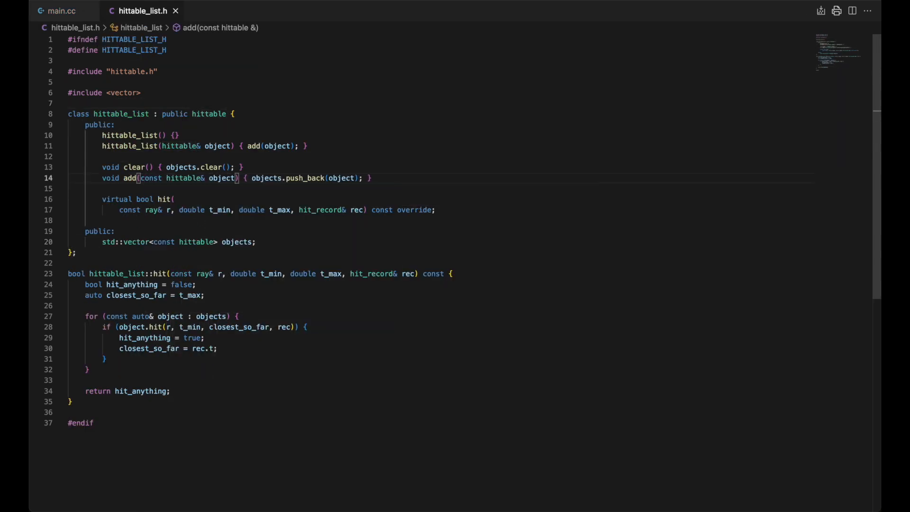
Step: Run the build, which fails on the vector of const hittable objects
{"action": "key", "text": "ctrl+grave"}
{"action": "key", "text": "Up"}
{"action": "key", "text": "Return"}
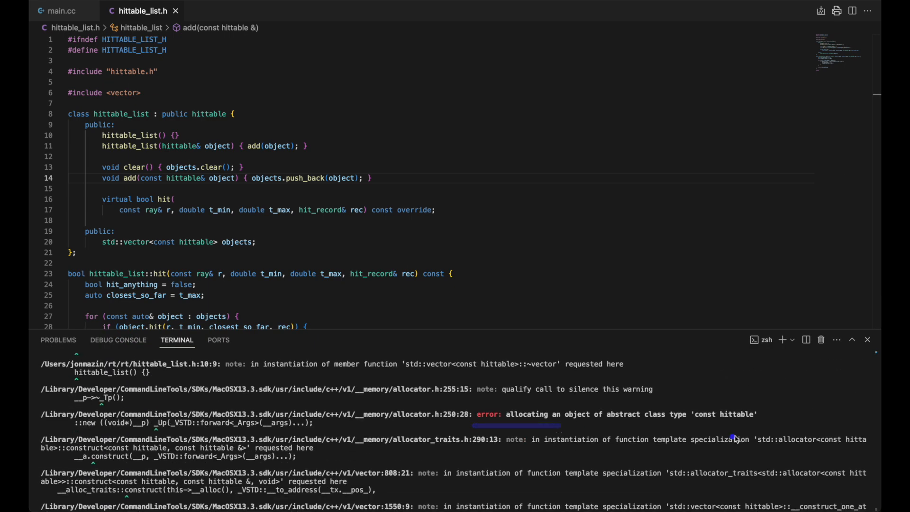
{"action": "left_click_drag", "start_coordinate": [217, 224], "coordinate": [210, 220]}
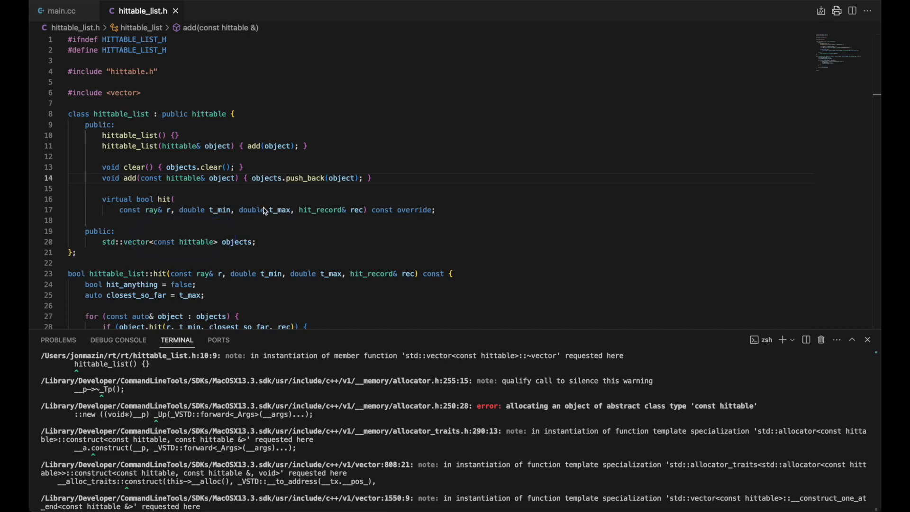
Step: Store const hittable pointers in the vector and push_back the object's address
{"action": "left_click", "coordinate": [216, 246]}
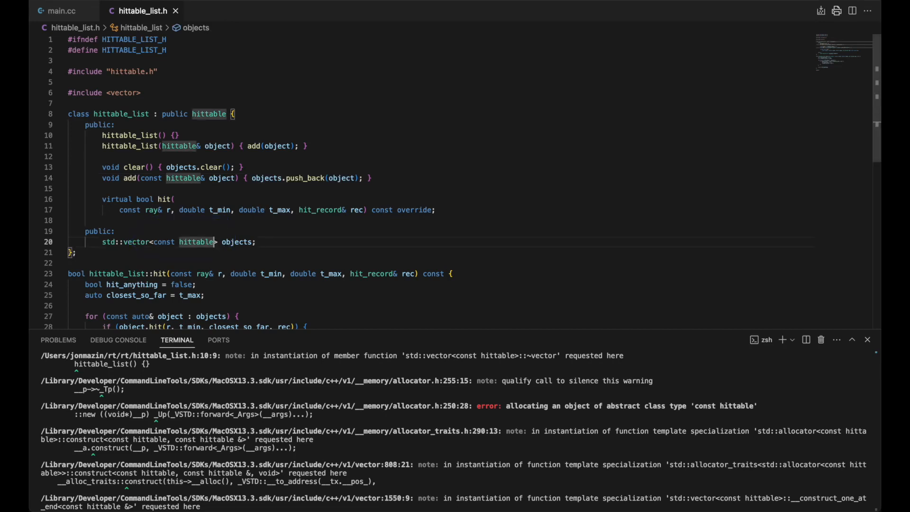
{"action": "type", "text": "*"}
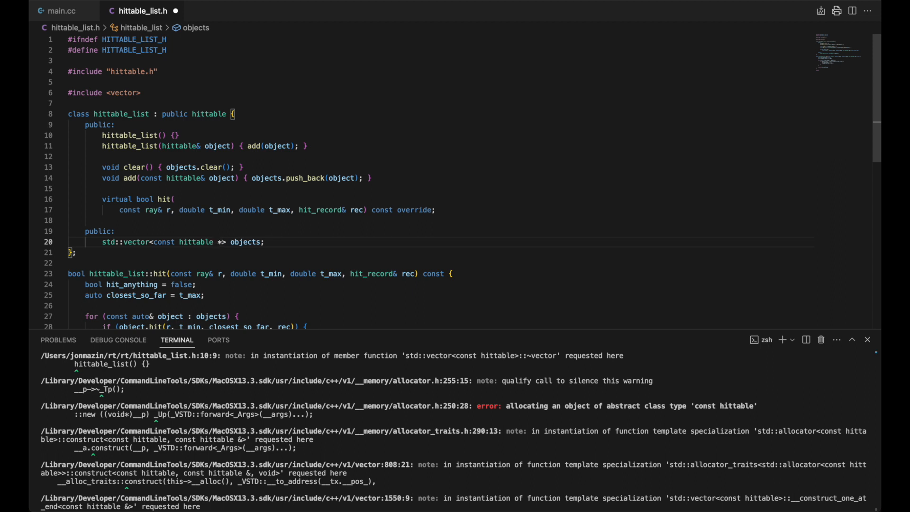
{"action": "key", "text": "ctrl+s"}
{"action": "left_click", "coordinate": [327, 178]}
{"action": "type", "text": "&"}
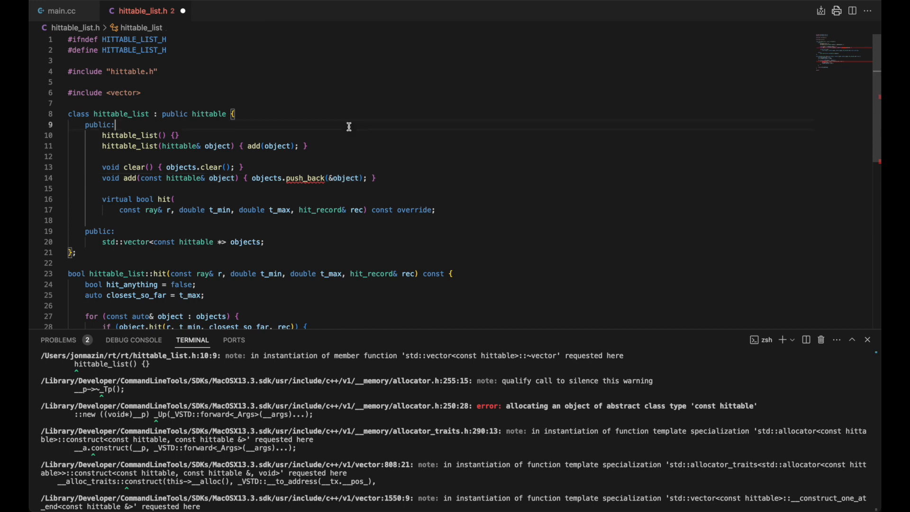
{"action": "key", "text": "ctrl+s"}
Step: Call hit through object-> instead of object., save, and return to the terminal
{"action": "left_click", "coordinate": [348, 127]}
{"action": "scroll", "coordinate": [348, 126], "scroll_direction": "down", "scroll_amount": 5}
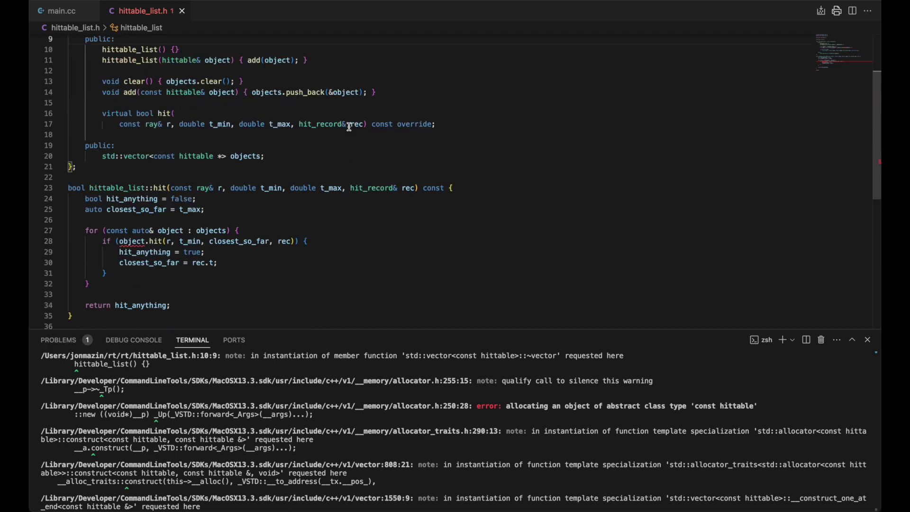
{"action": "left_click", "coordinate": [146, 220]}
{"action": "key", "text": "Delete"}
{"action": "type", "text": "->"}
{"action": "key", "text": "ctrl+s"}
{"action": "left_click", "coordinate": [234, 178]}
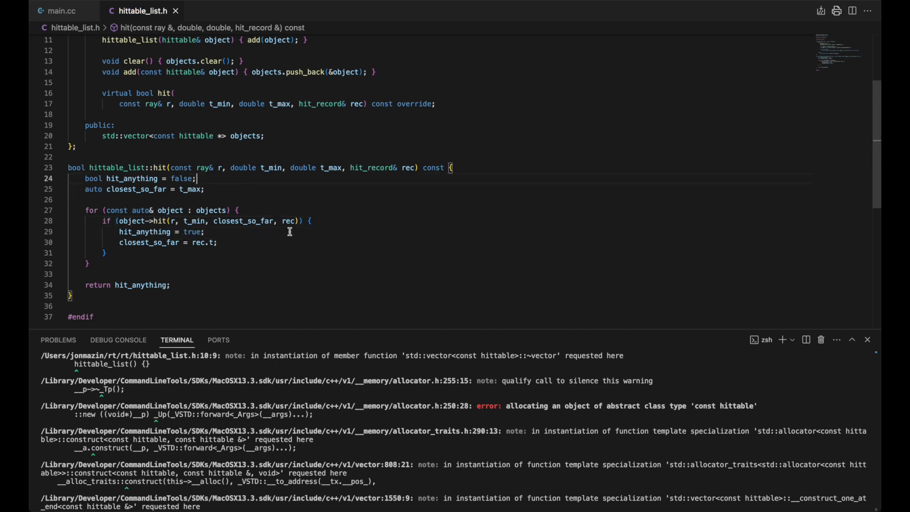
{"action": "left_click", "coordinate": [356, 403]}
Step: Rerun the cmake build-and-render command to produce image.ppm
{"action": "key", "text": "Up"}
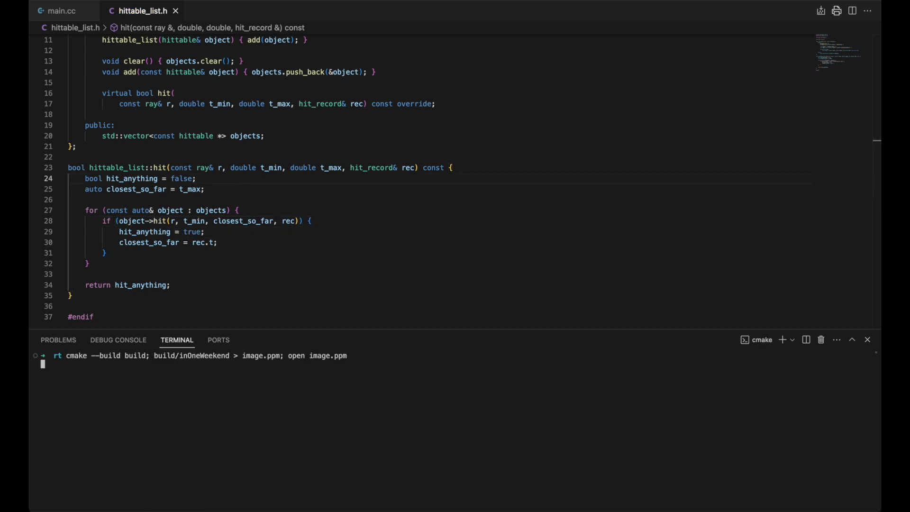
{"action": "key", "text": "Return"}
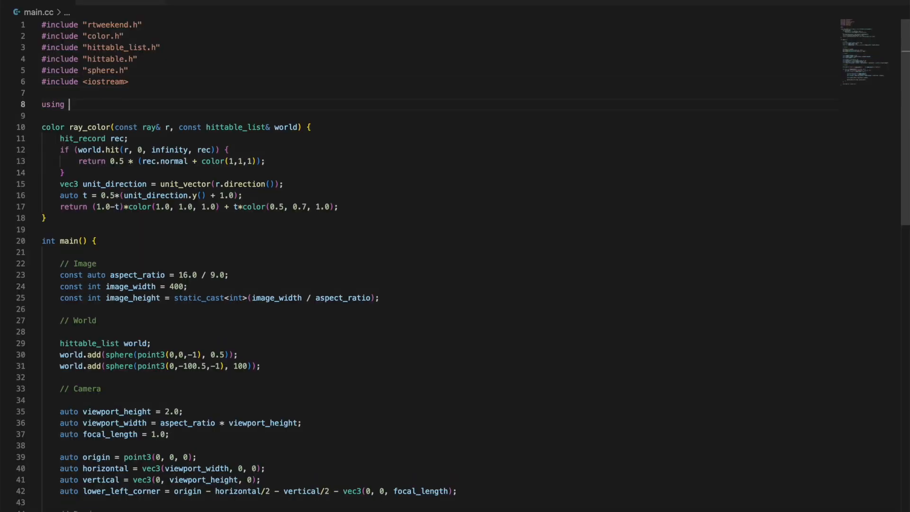
Step: Wrap the first world.add sphere in make_shared<sphere>(...)
{"action": "left_click", "coordinate": [106, 260]}
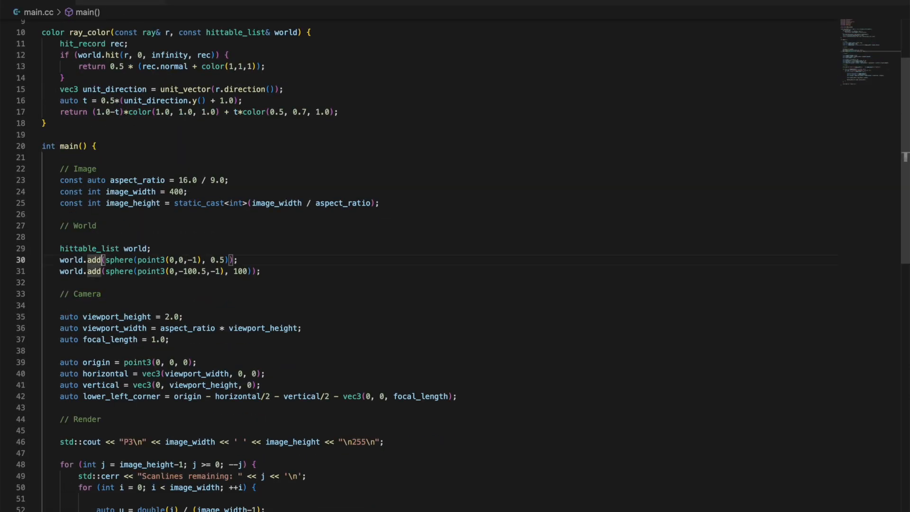
{"action": "type", "text": "make_shared<>"}
{"action": "type", "text": "make_shared<"}
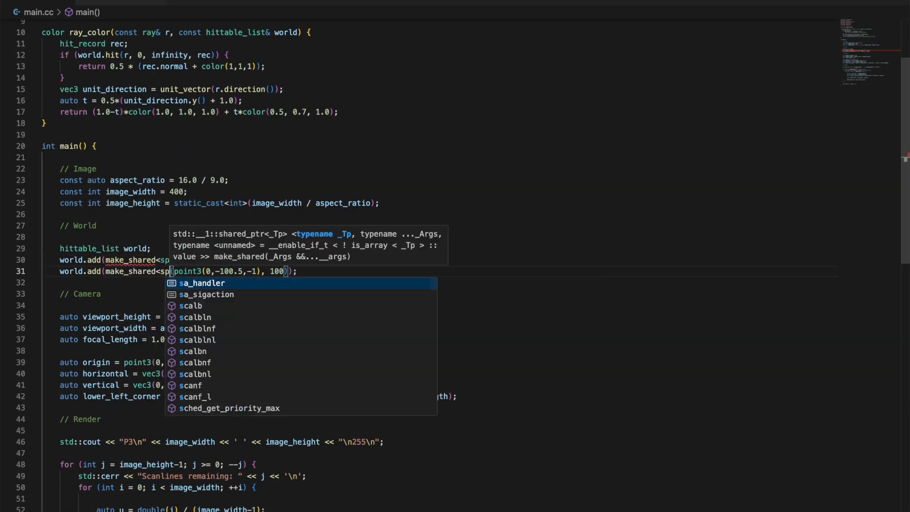
{"action": "type", "text": ">"}
{"action": "type", "text": "using "}
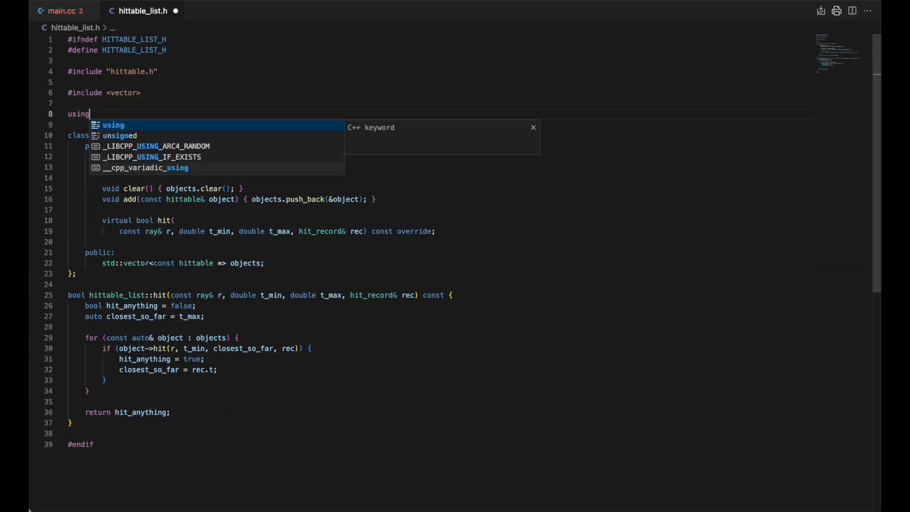
{"action": "type", "text": "std::shared_ptr;"}
Step: Use shared_ptr<hittable> for the constructor, add and objects vector, pushing object without &
{"action": "double_click", "coordinate": [179, 167]}
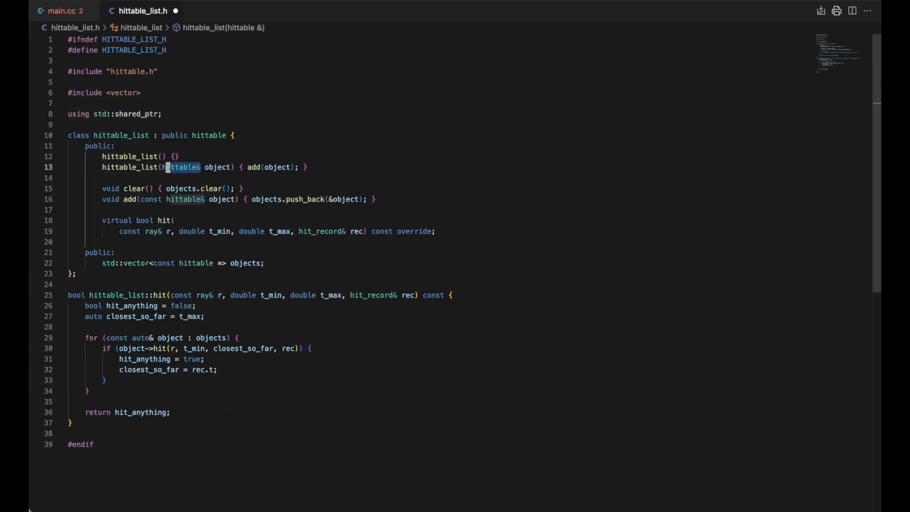
{"action": "type", "text": "shared_ptr<hittable>"}
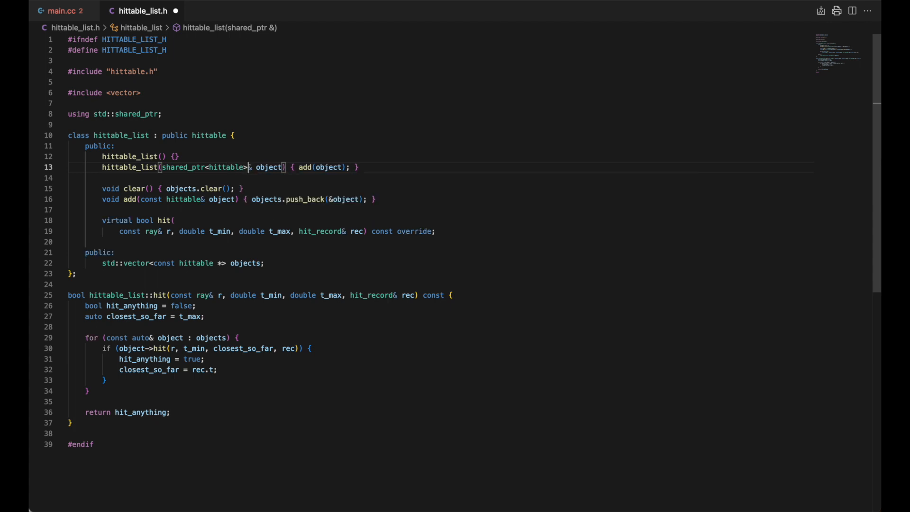
{"action": "key", "text": "Delete"}
{"action": "left_click_drag", "start_coordinate": [205, 199], "coordinate": [140, 200]}
{"action": "type", "text": "shared_ptr<hittable>"}
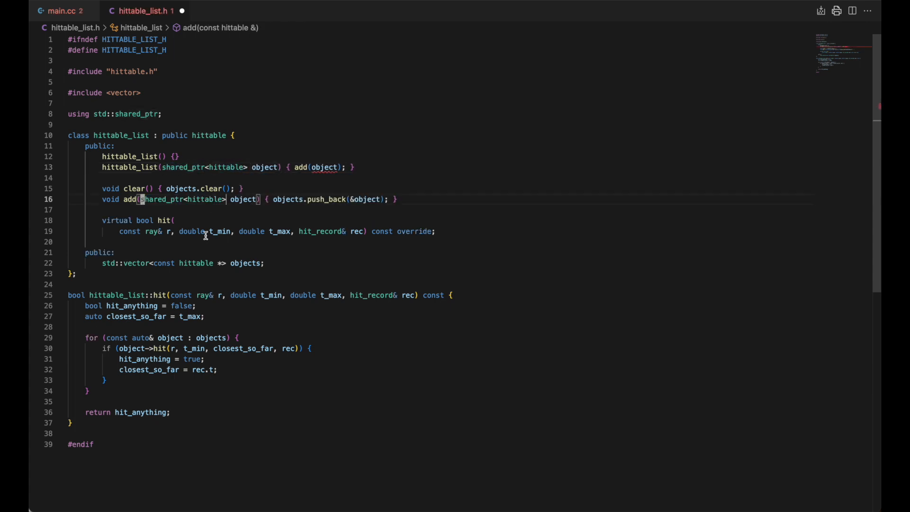
{"action": "left_click_drag", "start_coordinate": [224, 263], "coordinate": [155, 263]}
{"action": "type", "text": "shared_ptr<hittable>"}
{"action": "left_click", "coordinate": [353, 199]}
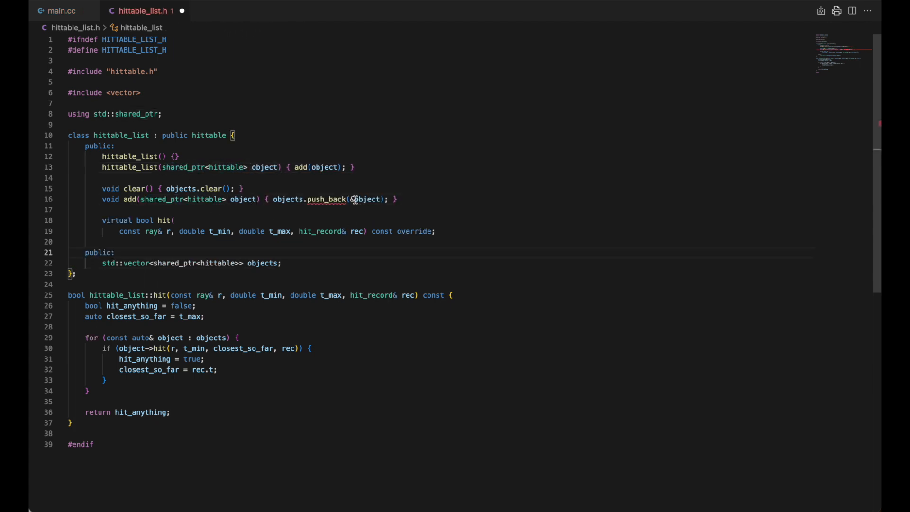
{"action": "key", "text": "BackSpace"}
{"action": "left_click", "coordinate": [429, 147]}
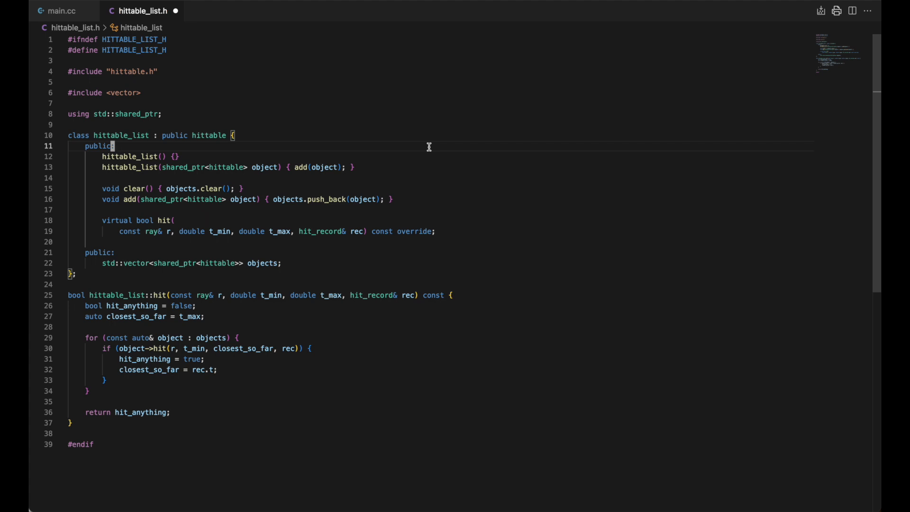
Step: Add <memory> with using std::shared_ptr and std::make_shared to rtweekend.h
{"action": "key", "text": "ctrl+Tab"}
{"action": "type", "text": "#include <memory>"}
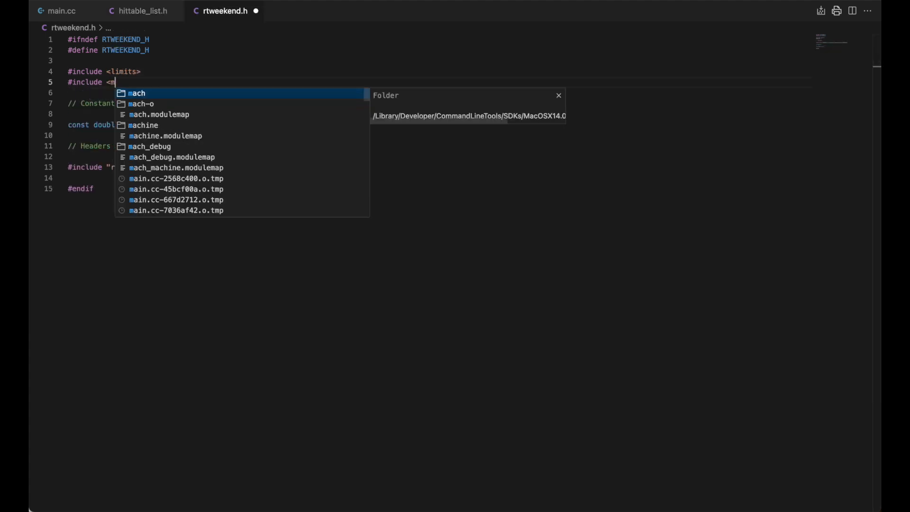
{"action": "key", "text": "Return"}
{"action": "type", "text": "// Usingsusing std::shared_ptr;"}
{"action": "key", "text": "Return"}
{"action": "type", "text": "using std::make_shared;"}
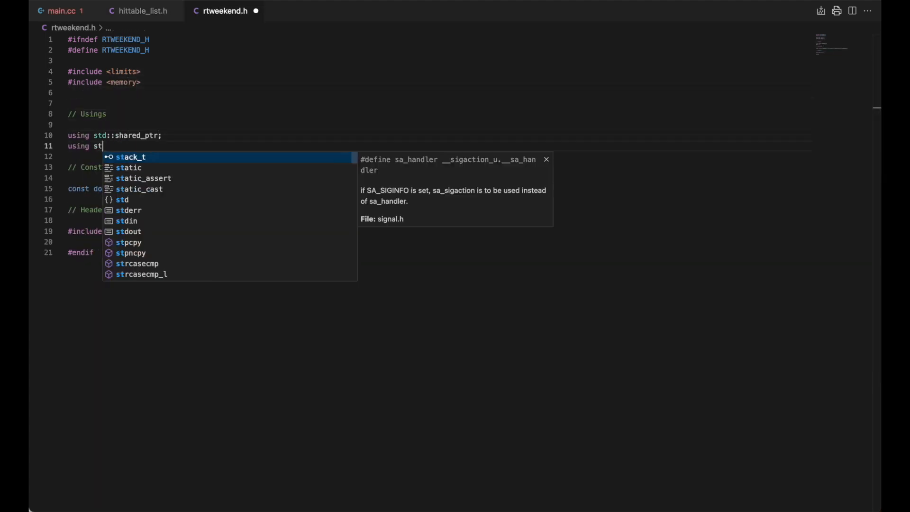
{"action": "key", "text": "ctrl+s"}
Step: Remove the now-redundant using lines from main.cc and hittable_list.h
{"action": "left_click", "coordinate": [61, 11]}
{"action": "key", "text": "shift+Up"}
{"action": "key", "text": "shift+Up"}
{"action": "key", "text": "BackSpace"}
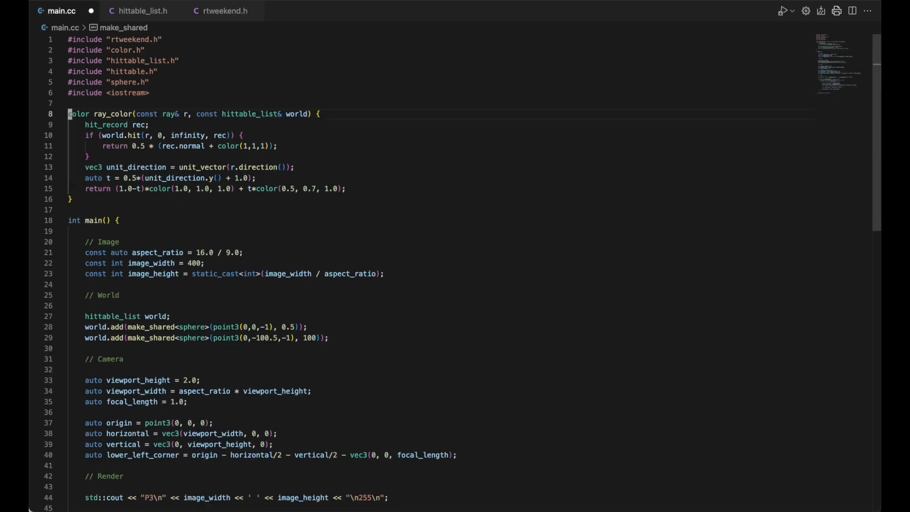
{"action": "key", "text": "ctrl+Tab"}
{"action": "key", "text": "shift+Down"}
{"action": "key", "text": "shift+Down"}
{"action": "key", "text": "BackSpace"}
{"action": "key", "text": "ctrl+s"}
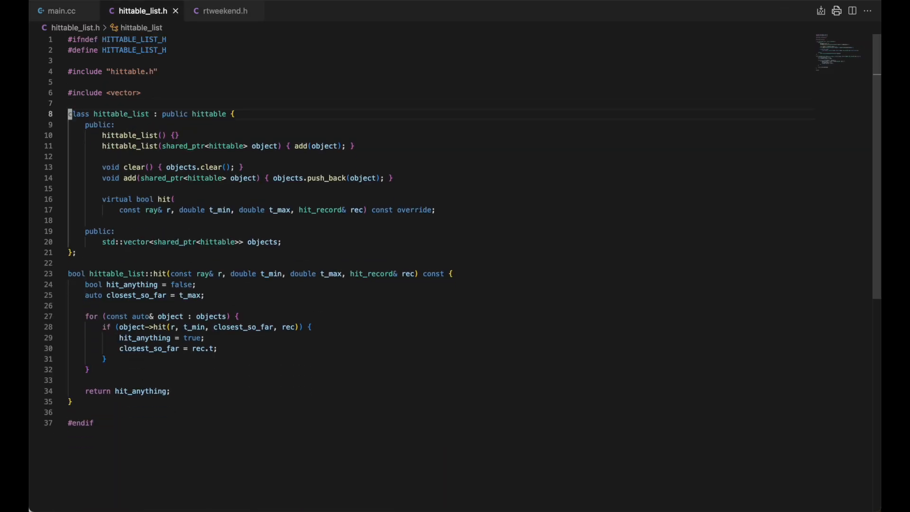
Step: Turn hit_record into a class with its three members indented under public:
{"action": "key", "text": "ctrl+Tab"}
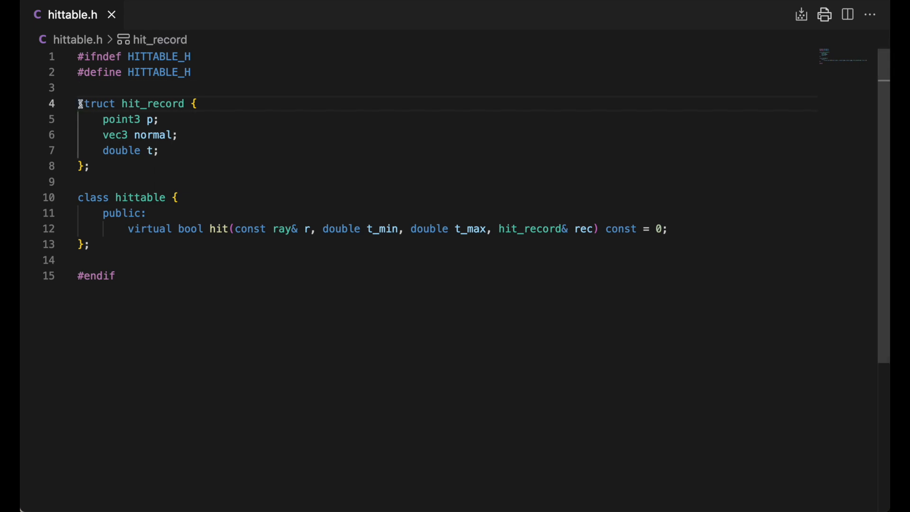
{"action": "double_click", "coordinate": [85, 103]}
{"action": "type", "text": "class"}
{"action": "key", "text": "Escape"}
{"action": "key", "text": "End"}
{"action": "key", "text": "Return"}
{"action": "type", "text": "public:"}
{"action": "key", "text": "Escape"}
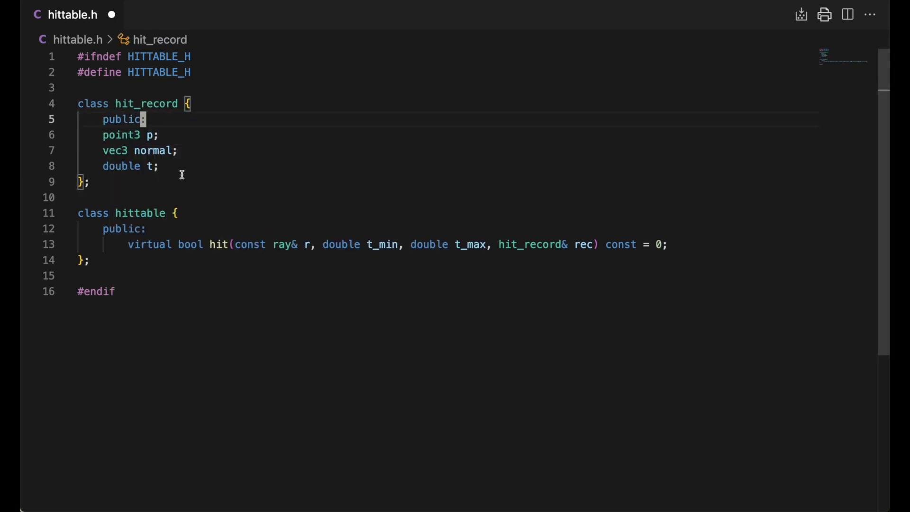
{"action": "left_click_drag", "start_coordinate": [159, 166], "coordinate": [79, 135]}
{"action": "key", "text": "Tab"}
{"action": "left_click", "coordinate": [260, 79]}
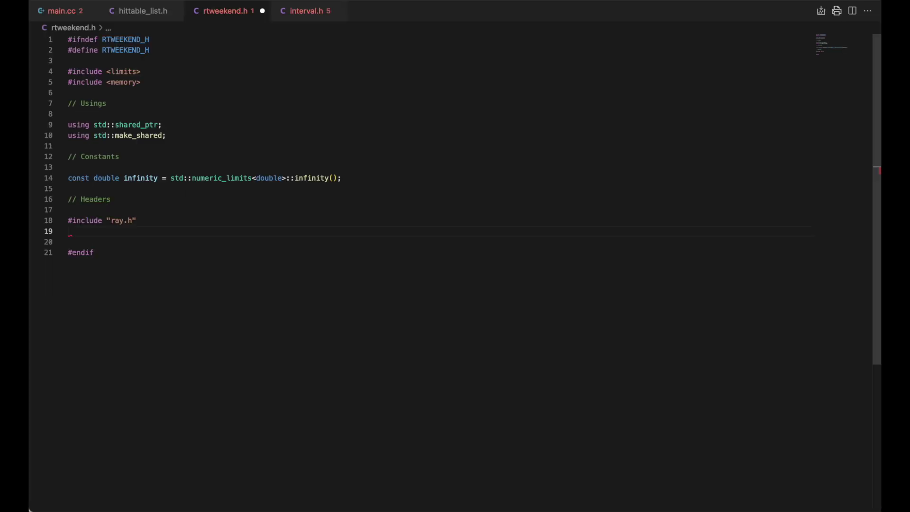
{"action": "type", "text": "#include \""}
{"action": "type", "text": "interval.h\""}
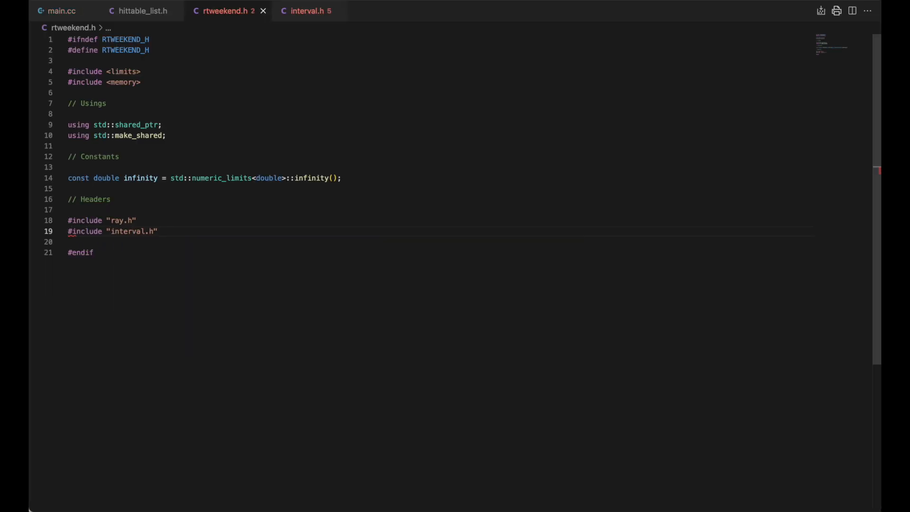
Step: Save rtweekend.h with the interval.h include and review interval's surrounds function
{"action": "key", "text": "ctrl+s"}
{"action": "left_click", "coordinate": [302, 11]}
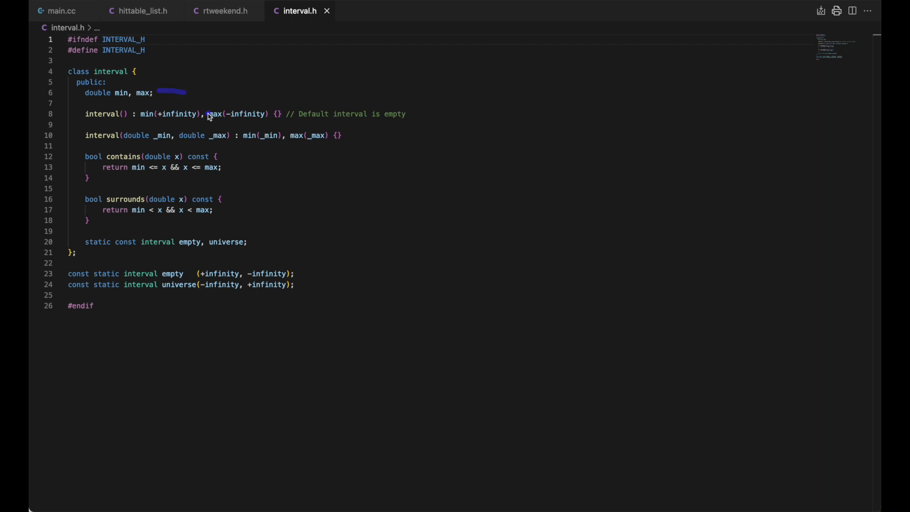
{"action": "left_click_drag", "start_coordinate": [131, 183], "coordinate": [124, 185]}
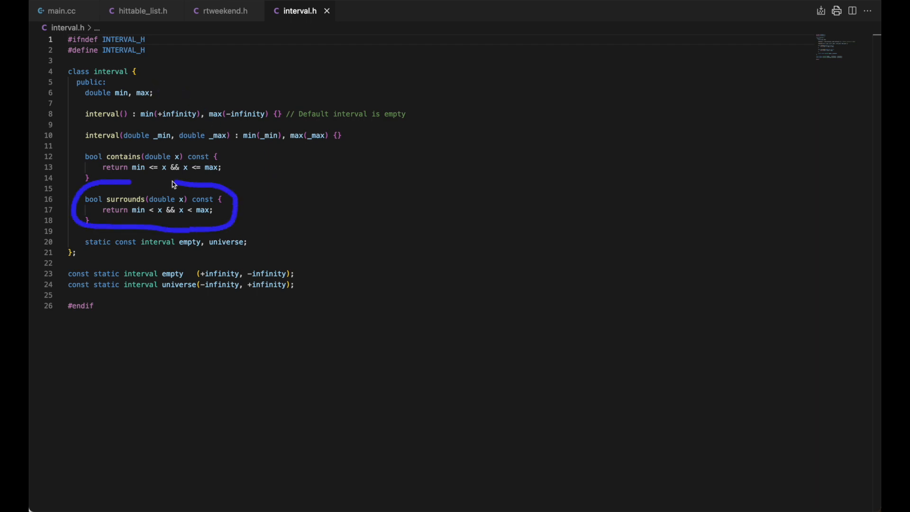
Step: Replace the t_min, t_max parameters with interval ray_t and check the root range test
{"action": "left_click_drag", "start_coordinate": [349, 167], "coordinate": [237, 169]}
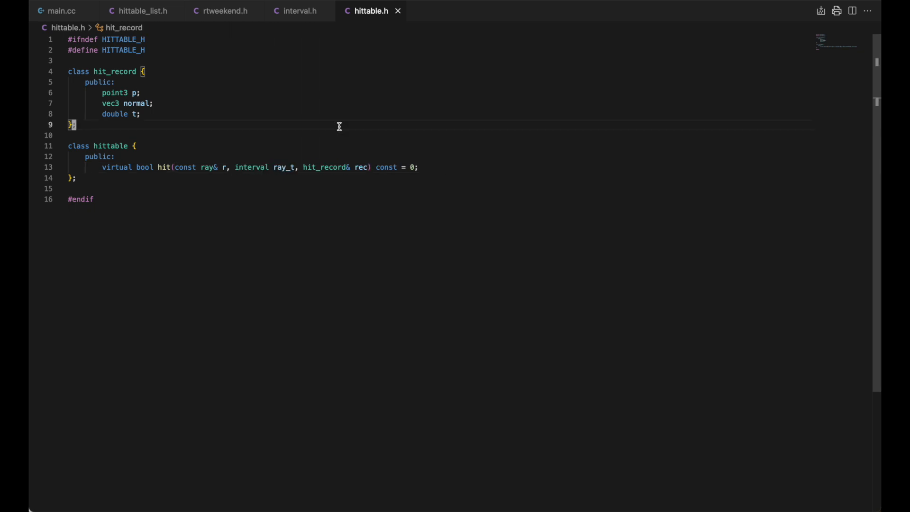
{"action": "left_click", "coordinate": [142, 11]}
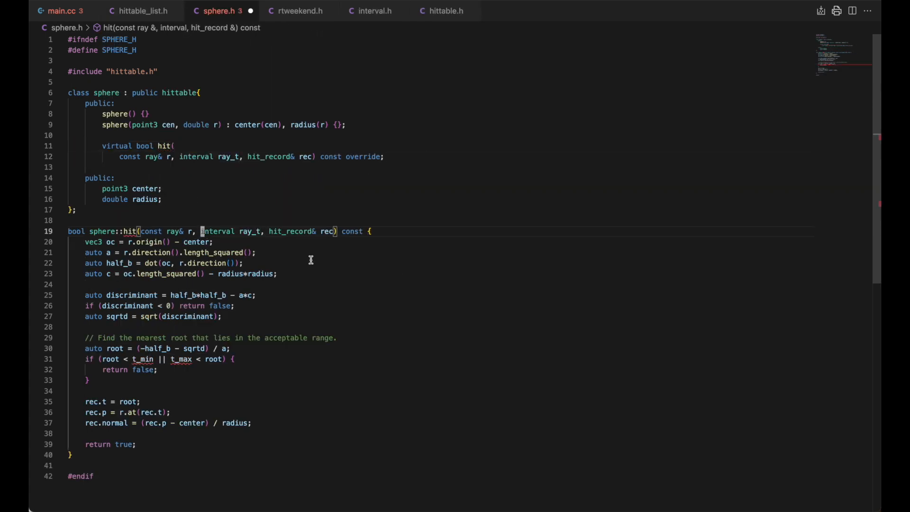
{"action": "mouse_move", "coordinate": [128, 348]}
{"action": "left_mouse_down"}
{"action": "mouse_move", "coordinate": [146, 387]}
{"action": "mouse_move", "coordinate": [98, 331]}
{"action": "left_mouse_up"}
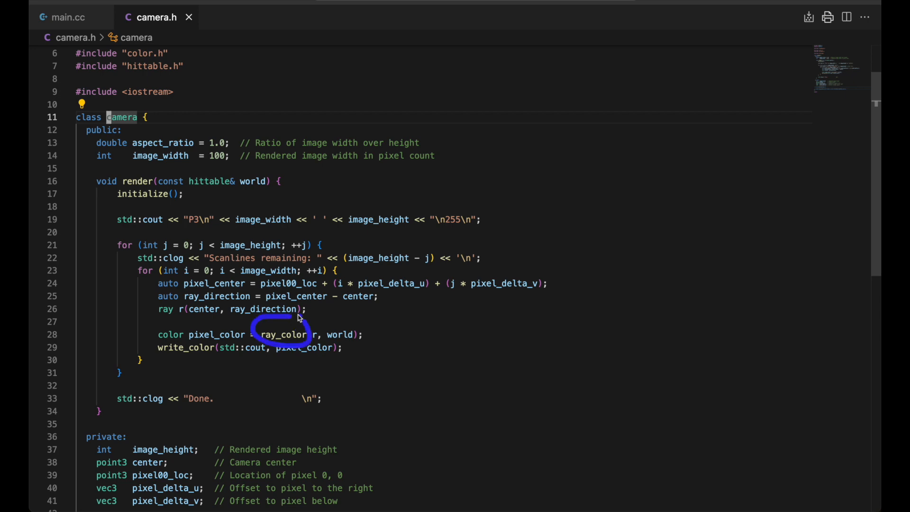
{"action": "scroll", "coordinate": [299, 318], "scroll_direction": "down", "scroll_amount": 10}
{"action": "scroll", "coordinate": [213, 355], "scroll_direction": "down", "scroll_amount": 5}
Step: Fold the camera's initialize function body in camera.h
{"action": "left_click", "coordinate": [67, 294]}
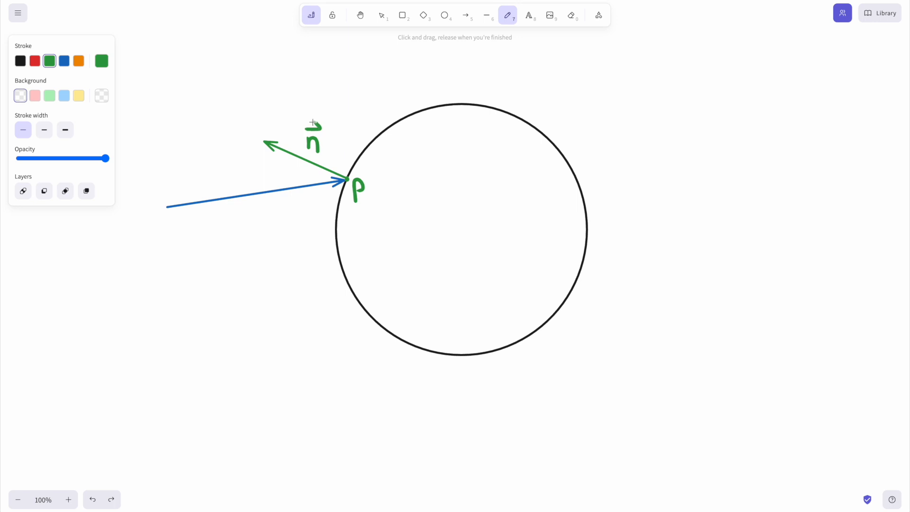
Step: Draw the tangent with a right-angle mark at P and an orange outward arrow labelled r
{"action": "left_click_drag", "start_coordinate": [384, 103], "coordinate": [301, 274]}
{"action": "left_click_drag", "start_coordinate": [338, 173], "coordinate": [351, 169]}
{"action": "key", "text": "5"}
{"action": "left_click", "coordinate": [78, 60]}
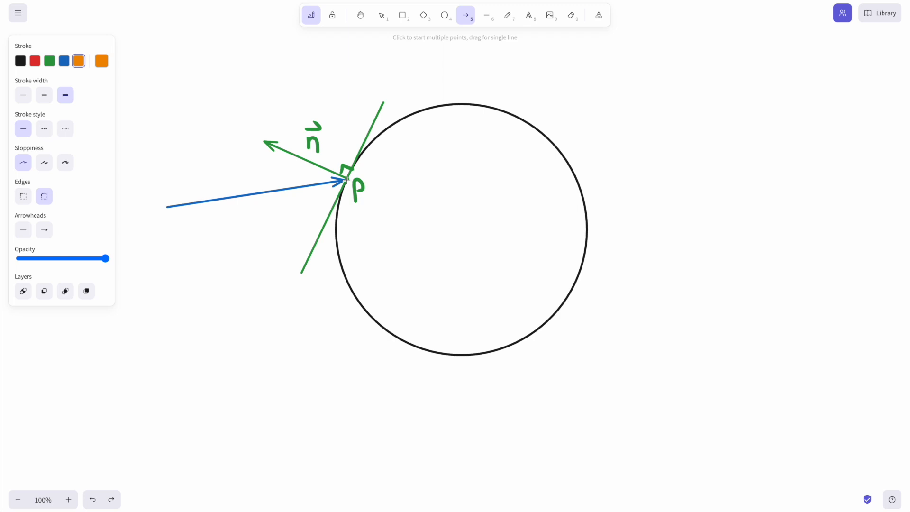
{"action": "left_click_drag", "start_coordinate": [346, 179], "coordinate": [339, 224]}
{"action": "left_click_drag", "start_coordinate": [340, 225], "coordinate": [319, 71]}
{"action": "key", "text": "7"}
{"action": "left_click_drag", "start_coordinate": [342, 107], "coordinate": [351, 75]}
Step: Write the condition n · r > 0 in black to the right of the circle
{"action": "key", "text": "1"}
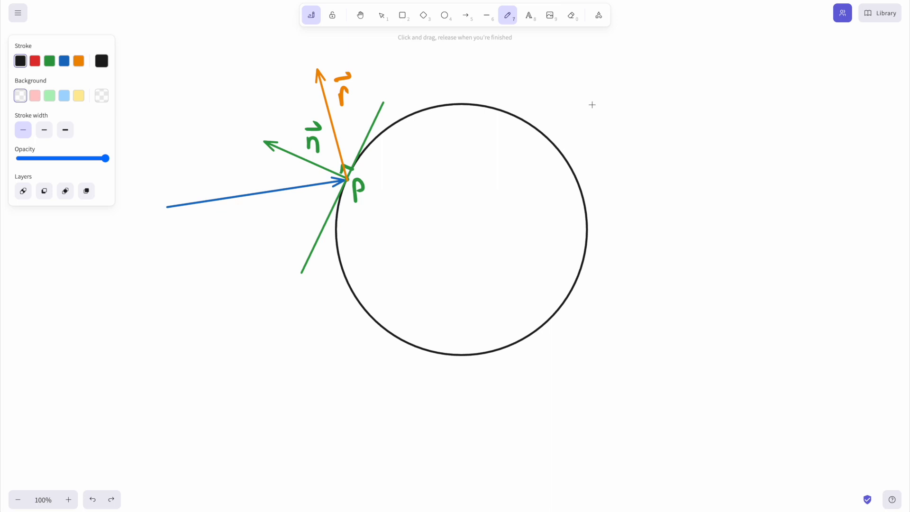
{"action": "mouse_move", "coordinate": [593, 100]}
{"action": "left_mouse_down"}
{"action": "mouse_move", "coordinate": [594, 121]}
{"action": "mouse_move", "coordinate": [614, 121]}
{"action": "left_mouse_up"}
{"action": "left_click", "coordinate": [633, 104]}
{"action": "mouse_move", "coordinate": [592, 84]}
{"action": "left_mouse_down"}
{"action": "mouse_move", "coordinate": [618, 80]}
{"action": "mouse_move", "coordinate": [669, 107]}
{"action": "left_mouse_up"}
{"action": "mouse_move", "coordinate": [644, 86]}
{"action": "left_mouse_down"}
{"action": "mouse_move", "coordinate": [669, 83]}
{"action": "mouse_move", "coordinate": [693, 110]}
{"action": "mouse_move", "coordinate": [713, 93]}
{"action": "left_mouse_up"}
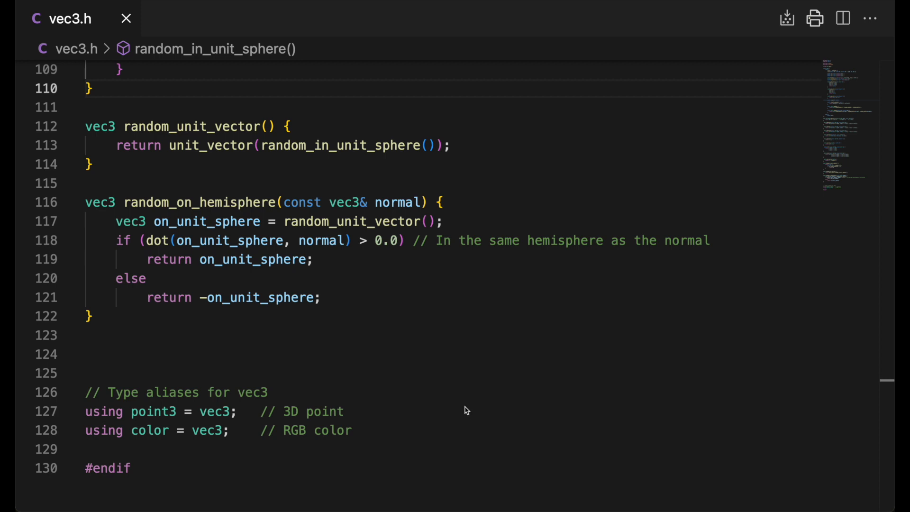
Step: Annotate random_on_hemisphere, then follow random_unit_vector and random_in_unit_sphere down to random_double in rtweekend.h
{"action": "left_click_drag", "start_coordinate": [448, 226], "coordinate": [476, 225]}
{"action": "left_click_drag", "start_coordinate": [106, 242], "coordinate": [102, 300]}
{"action": "left_click", "coordinate": [126, 125]}
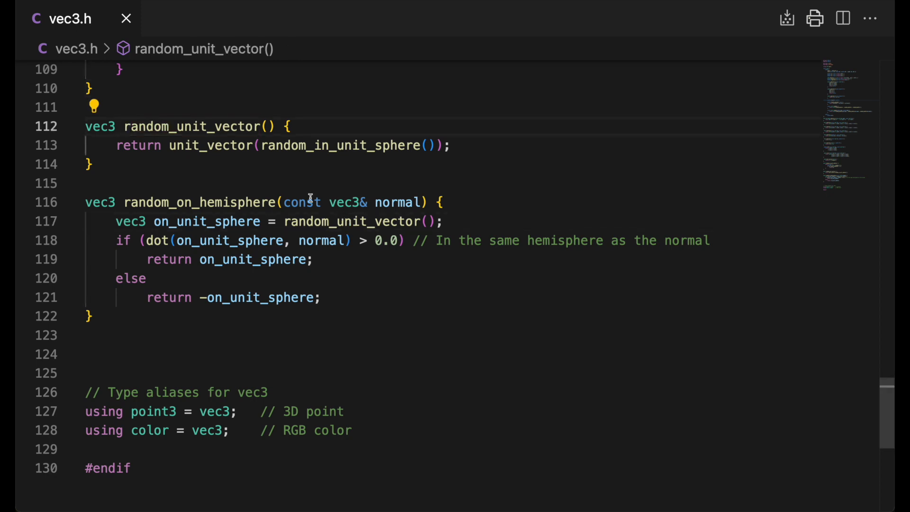
{"action": "left_click", "coordinate": [313, 146], "text": "ctrl"}
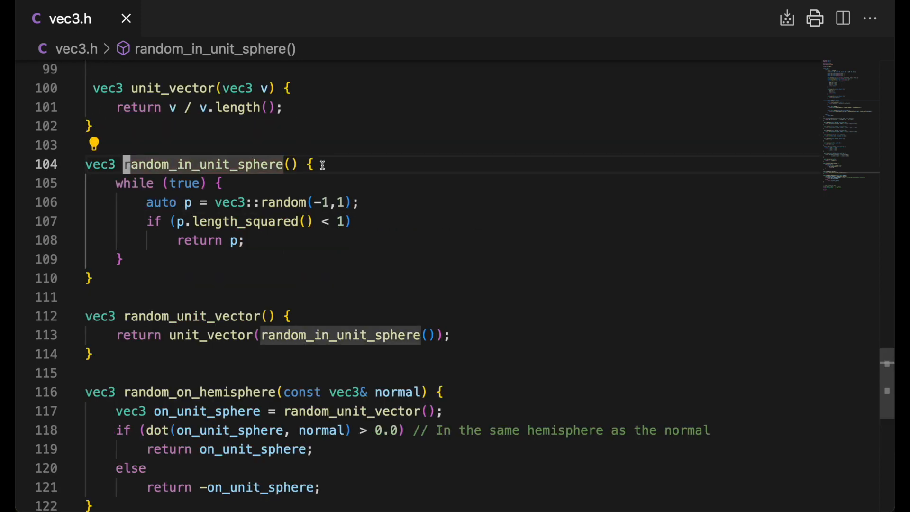
{"action": "left_click", "coordinate": [387, 205]}
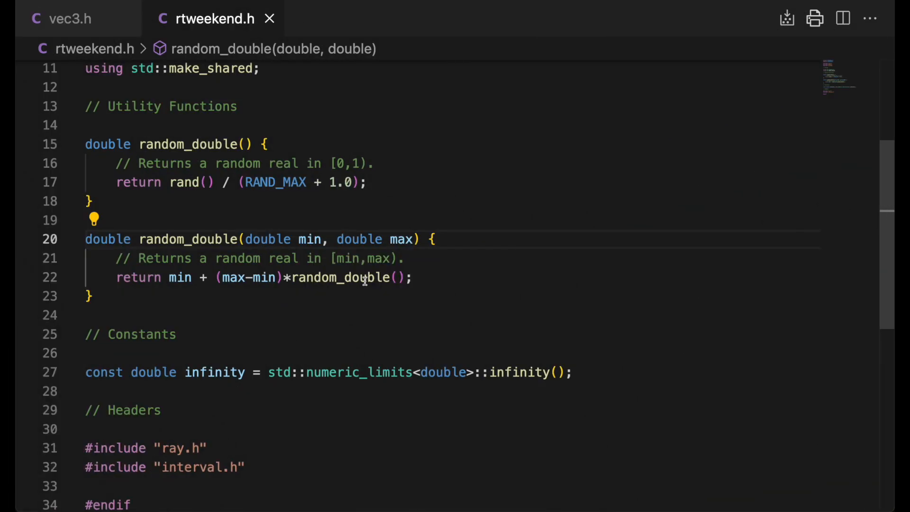
{"action": "left_click", "coordinate": [365, 277], "text": "ctrl"}
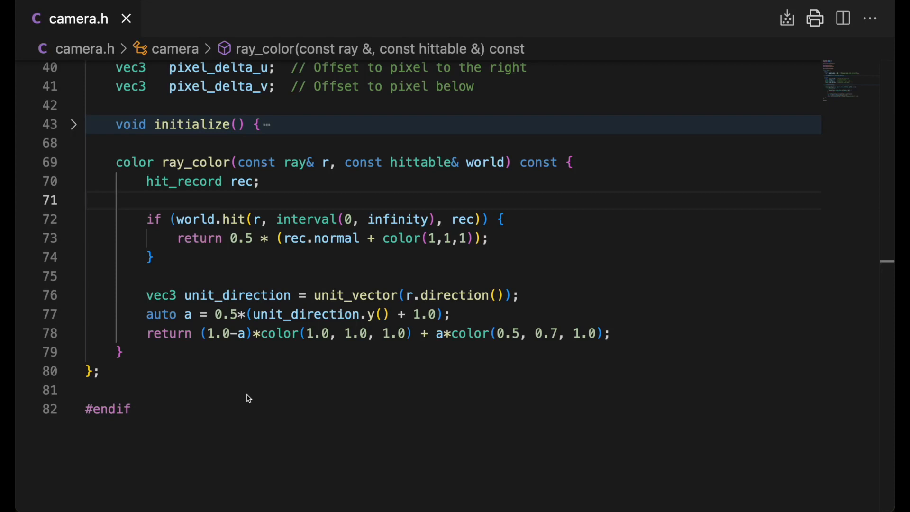
Step: Mark ray_color's normal-colouring and sky-gradient returns in camera.h, then the orig and dir members in ray.h
{"action": "mouse_move", "coordinate": [141, 145]}
{"action": "left_mouse_down"}
{"action": "mouse_move", "coordinate": [122, 145]}
{"action": "mouse_move", "coordinate": [107, 171]}
{"action": "mouse_move", "coordinate": [153, 164]}
{"action": "mouse_move", "coordinate": [133, 145]}
{"action": "left_mouse_up"}
{"action": "left_click_drag", "start_coordinate": [498, 241], "coordinate": [536, 242]}
{"action": "left_click_drag", "start_coordinate": [621, 340], "coordinate": [656, 340]}
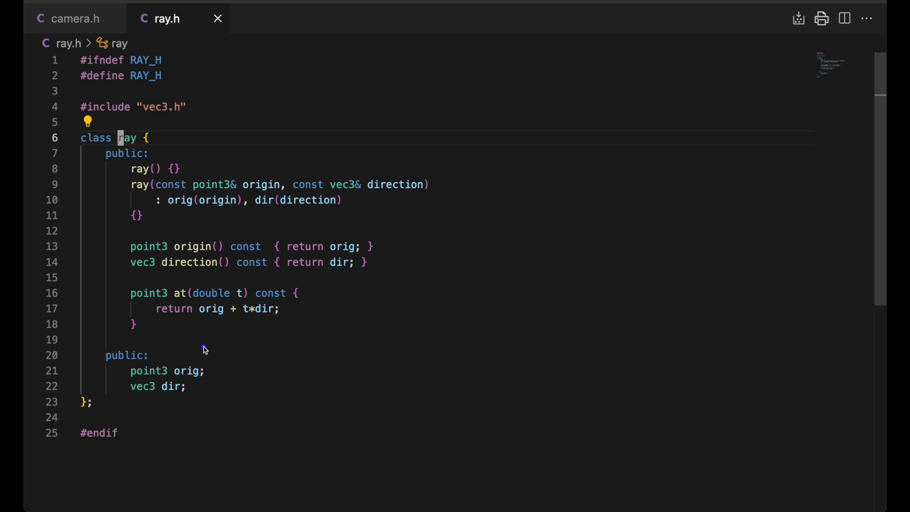
{"action": "left_click_drag", "start_coordinate": [209, 352], "coordinate": [209, 397]}
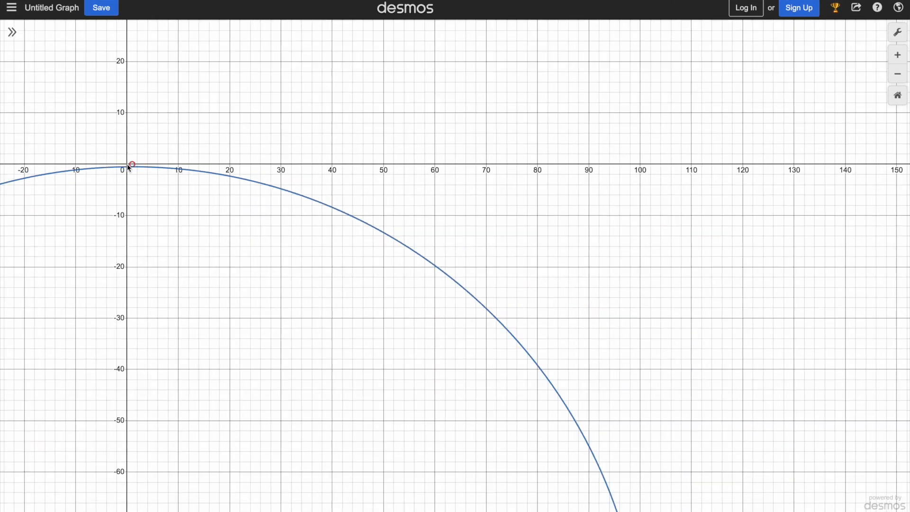
{"action": "scroll", "coordinate": [128, 168], "scroll_direction": "down", "scroll_amount": 3}
{"action": "scroll", "coordinate": [126, 165], "scroll_direction": "down", "scroll_amount": 3}
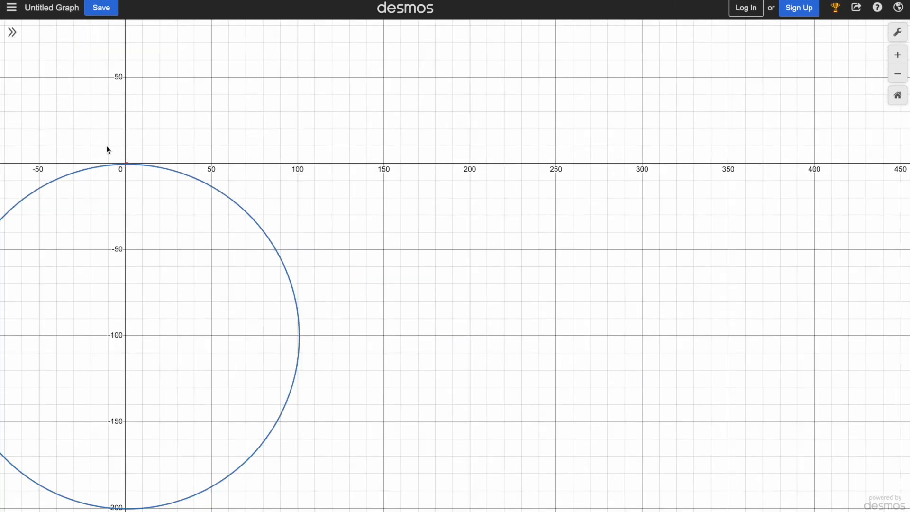
{"action": "scroll", "coordinate": [107, 146], "scroll_direction": "up", "scroll_amount": 5}
{"action": "scroll", "coordinate": [106, 146], "scroll_direction": "up", "scroll_amount": 5}
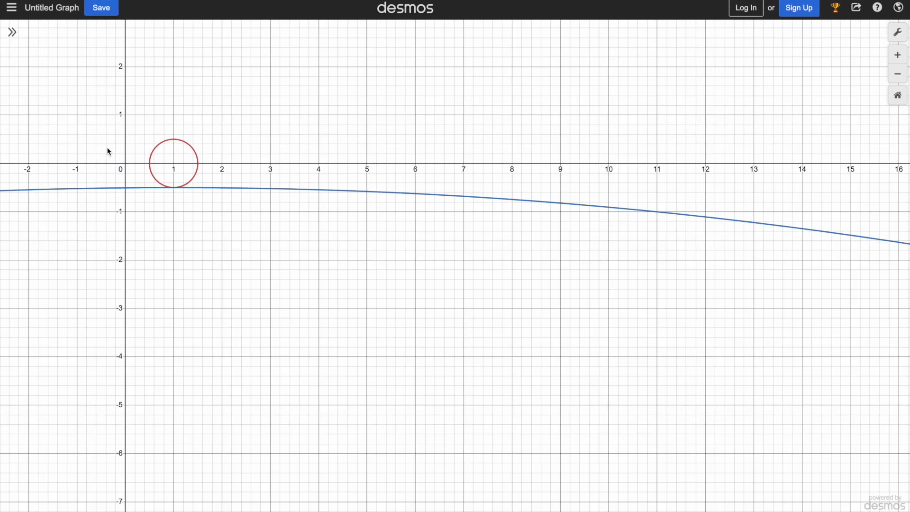
{"action": "scroll", "coordinate": [107, 146], "scroll_direction": "up", "scroll_amount": 3}
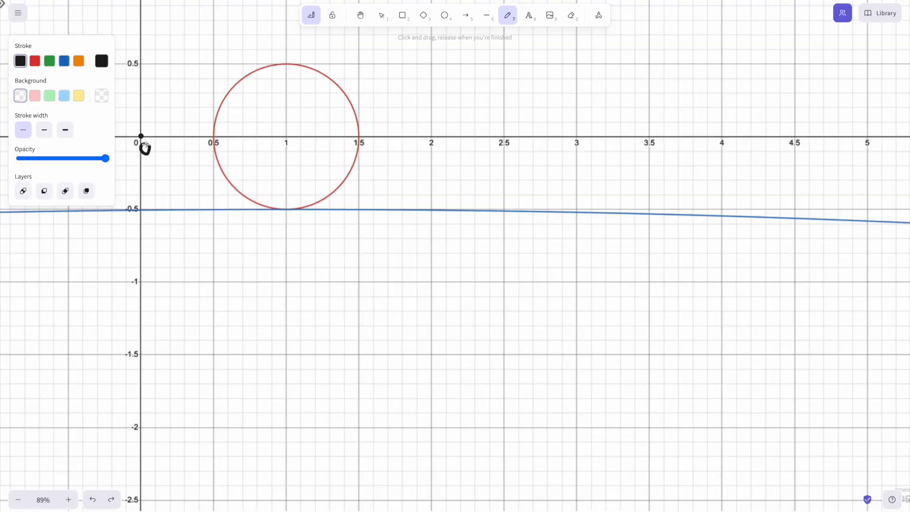
Step: Draw a vertical line through the small circle and ray d from the origin to its top
{"action": "left_click_drag", "start_coordinate": [286, 34], "coordinate": [287, 252]}
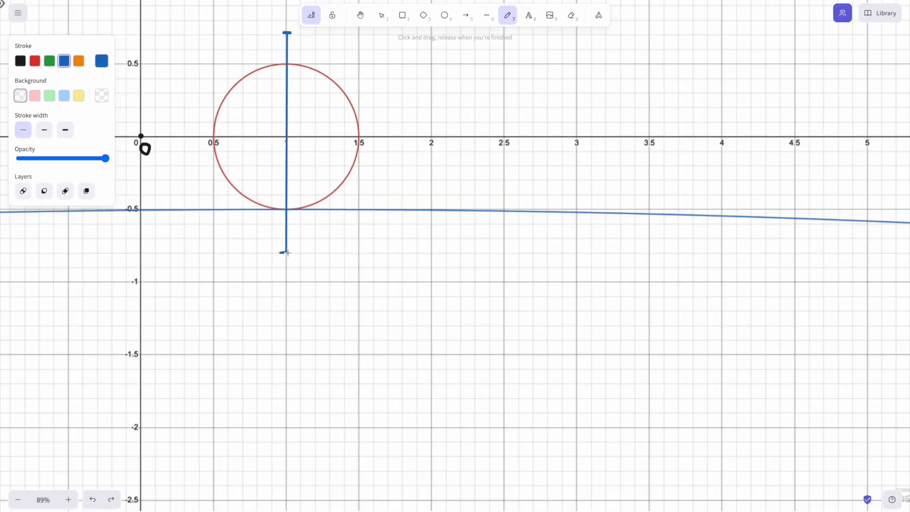
{"action": "key", "text": "l"}
{"action": "mouse_move", "coordinate": [142, 135]}
{"action": "left_mouse_down"}
{"action": "mouse_move", "coordinate": [286, 38]}
{"action": "mouse_move", "coordinate": [250, 45]}
{"action": "mouse_move", "coordinate": [255, 28]}
{"action": "left_mouse_up"}
Step: Write rc(O, d) – hit? branching to 'colour by normal' or 'y coord' in black ink
{"action": "key", "text": "p"}
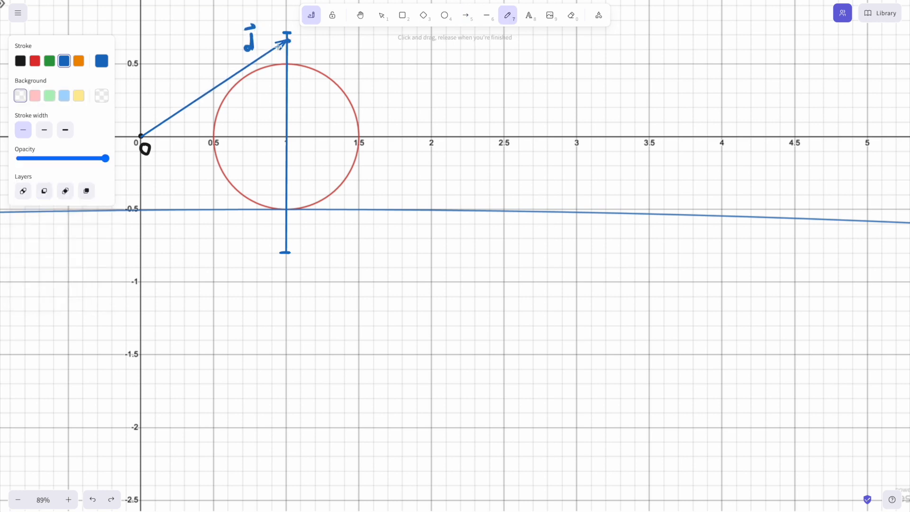
{"action": "left_click", "coordinate": [20, 61]}
{"action": "left_click_drag", "start_coordinate": [408, 68], "coordinate": [406, 86]}
{"action": "mouse_move", "coordinate": [420, 68]}
{"action": "left_mouse_down"}
{"action": "mouse_move", "coordinate": [419, 82]}
{"action": "mouse_move", "coordinate": [428, 82]}
{"action": "left_mouse_up"}
{"action": "mouse_move", "coordinate": [442, 64]}
{"action": "left_mouse_down"}
{"action": "mouse_move", "coordinate": [458, 86]}
{"action": "mouse_move", "coordinate": [476, 79]}
{"action": "left_mouse_up"}
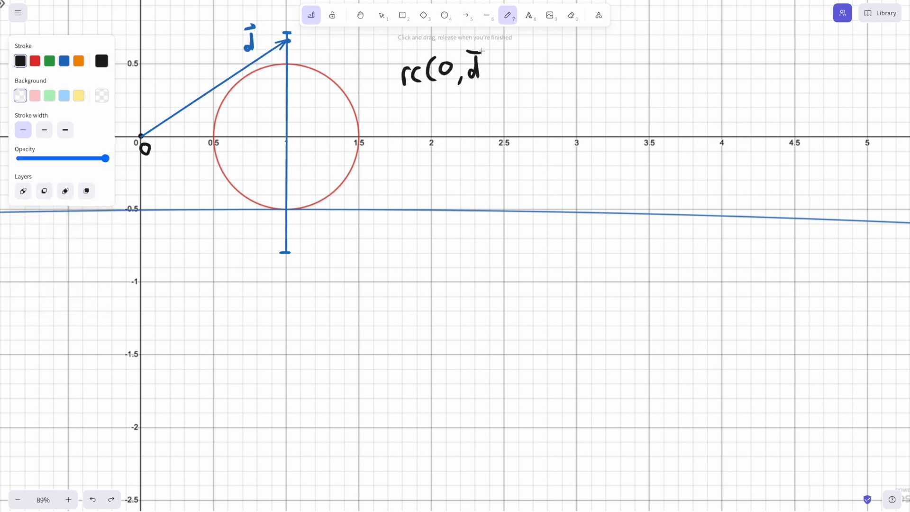
{"action": "left_click_drag", "start_coordinate": [490, 48], "coordinate": [490, 81]}
{"action": "left_click_drag", "start_coordinate": [511, 67], "coordinate": [567, 85]}
{"action": "mouse_move", "coordinate": [583, 55]}
{"action": "left_mouse_down"}
{"action": "mouse_move", "coordinate": [605, 39]}
{"action": "mouse_move", "coordinate": [672, 42]}
{"action": "left_mouse_up"}
{"action": "mouse_move", "coordinate": [684, 33]}
{"action": "left_mouse_down"}
{"action": "mouse_move", "coordinate": [700, 49]}
{"action": "mouse_move", "coordinate": [781, 32]}
{"action": "left_mouse_up"}
{"action": "left_click_drag", "start_coordinate": [581, 75], "coordinate": [597, 89]}
{"action": "mouse_move", "coordinate": [604, 79]}
{"action": "left_mouse_down"}
{"action": "mouse_move", "coordinate": [610, 102]}
{"action": "mouse_move", "coordinate": [672, 87]}
{"action": "left_mouse_up"}
{"action": "left_click_drag", "start_coordinate": [680, 67], "coordinate": [684, 91]}
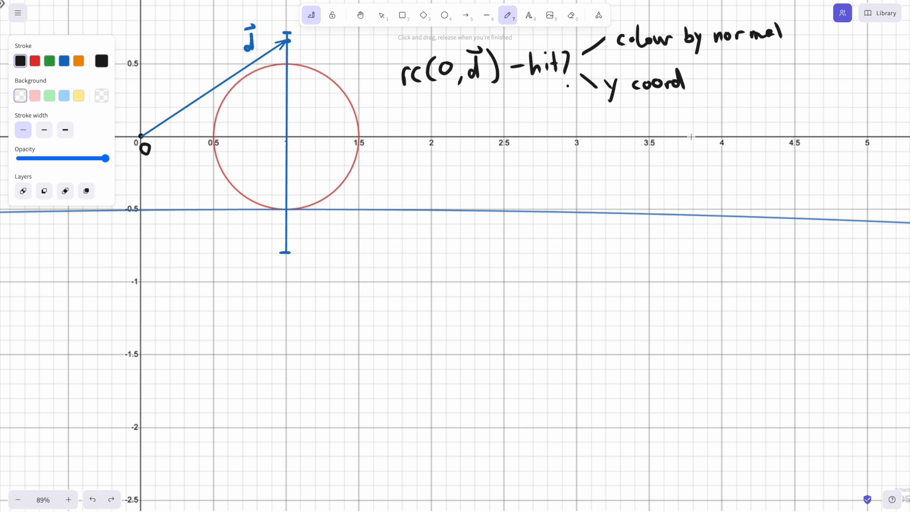
Step: Draw ray l from the origin to the ground sphere and write rc(O, l) – hit
{"action": "key", "text": "a"}
{"action": "left_click_drag", "start_coordinate": [142, 136], "coordinate": [284, 189]}
{"action": "key", "text": "p"}
{"action": "mouse_move", "coordinate": [255, 149]}
{"action": "left_mouse_down"}
{"action": "mouse_move", "coordinate": [264, 173]}
{"action": "mouse_move", "coordinate": [264, 142]}
{"action": "left_mouse_up"}
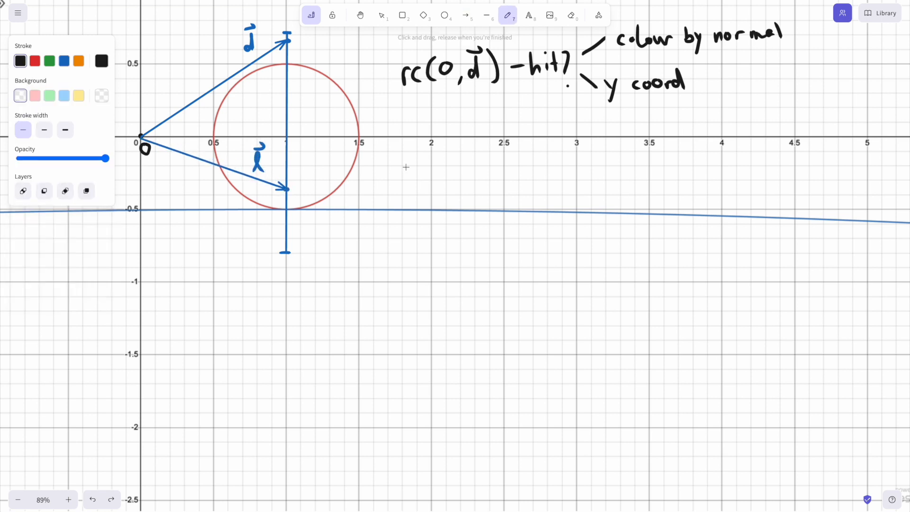
{"action": "left_click_drag", "start_coordinate": [407, 158], "coordinate": [427, 175]}
{"action": "mouse_move", "coordinate": [438, 151]}
{"action": "left_mouse_down"}
{"action": "mouse_move", "coordinate": [435, 178]}
{"action": "mouse_move", "coordinate": [462, 172]}
{"action": "left_mouse_up"}
{"action": "mouse_move", "coordinate": [487, 150]}
{"action": "left_mouse_down"}
{"action": "mouse_move", "coordinate": [494, 176]}
{"action": "mouse_move", "coordinate": [508, 182]}
{"action": "mouse_move", "coordinate": [547, 165]}
{"action": "mouse_move", "coordinate": [584, 170]}
{"action": "left_mouse_up"}
{"action": "left_click_drag", "start_coordinate": [575, 159], "coordinate": [584, 159]}
Step: Mark hit point P in green with its normal n_p and reflected ray r_p
{"action": "key", "text": "g"}
{"action": "mouse_move", "coordinate": [225, 151]}
{"action": "left_mouse_down"}
{"action": "mouse_move", "coordinate": [229, 165]}
{"action": "mouse_move", "coordinate": [191, 184]}
{"action": "left_mouse_up"}
{"action": "key", "text": "a"}
{"action": "key", "text": "p"}
{"action": "key", "text": "l"}
{"action": "left_click_drag", "start_coordinate": [207, 137], "coordinate": [239, 202]}
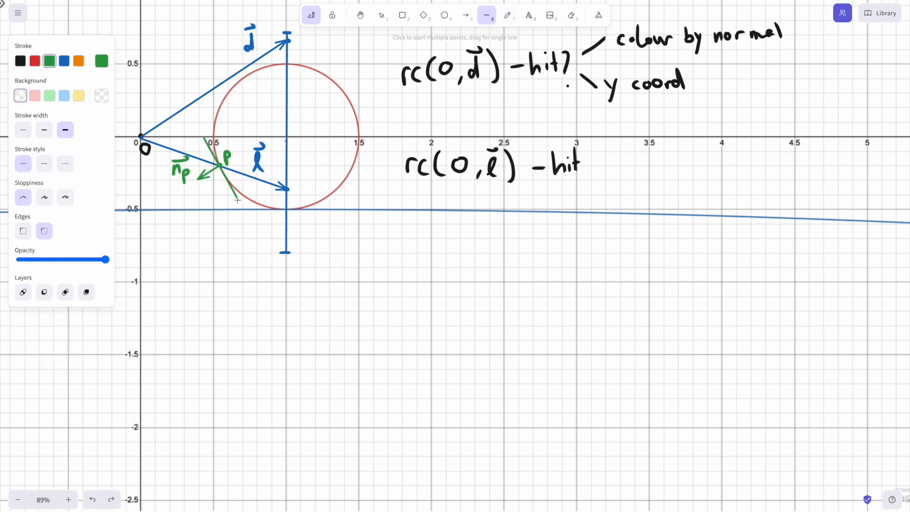
{"action": "key", "text": "a"}
{"action": "mouse_move", "coordinate": [225, 164]}
{"action": "left_mouse_down"}
{"action": "mouse_move", "coordinate": [205, 209]}
{"action": "mouse_move", "coordinate": [229, 242]}
{"action": "left_mouse_up"}
{"action": "key", "text": "p"}
{"action": "left_click_drag", "start_coordinate": [213, 214], "coordinate": [232, 214]}
{"action": "key", "text": "k"}
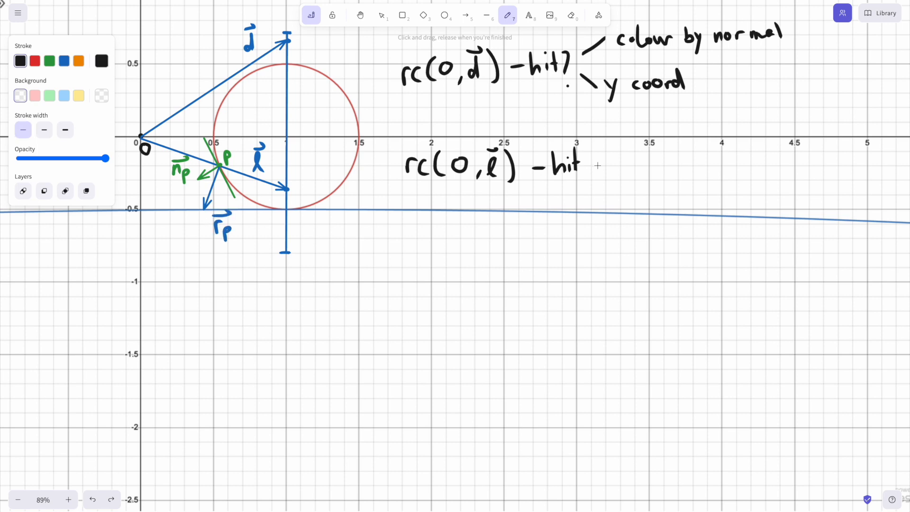
Step: Extend the second line with – rc(P, r_p) and start a third line rc(P, r_p) – hit
{"action": "left_click_drag", "start_coordinate": [592, 165], "coordinate": [637, 176]}
{"action": "mouse_move", "coordinate": [638, 161]}
{"action": "left_mouse_down"}
{"action": "mouse_move", "coordinate": [664, 178]}
{"action": "mouse_move", "coordinate": [686, 150]}
{"action": "left_mouse_up"}
{"action": "mouse_move", "coordinate": [695, 166]}
{"action": "left_mouse_down"}
{"action": "mouse_move", "coordinate": [691, 175]}
{"action": "mouse_move", "coordinate": [713, 158]}
{"action": "mouse_move", "coordinate": [726, 186]}
{"action": "left_mouse_up"}
{"action": "left_click_drag", "start_coordinate": [695, 151], "coordinate": [714, 150]}
{"action": "mouse_move", "coordinate": [728, 146]}
{"action": "left_mouse_down"}
{"action": "mouse_move", "coordinate": [740, 156]}
{"action": "mouse_move", "coordinate": [735, 183]}
{"action": "left_mouse_up"}
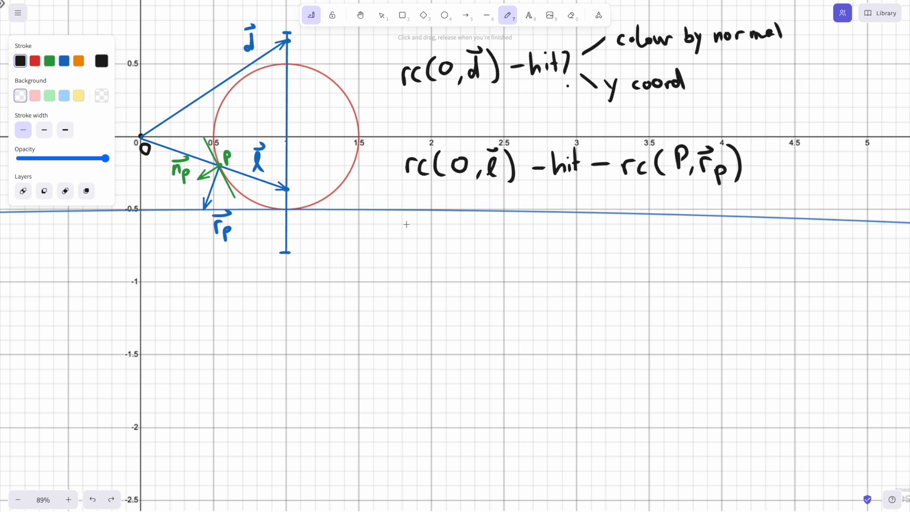
{"action": "mouse_move", "coordinate": [406, 223]}
{"action": "left_mouse_down"}
{"action": "mouse_move", "coordinate": [405, 240]}
{"action": "mouse_move", "coordinate": [420, 242]}
{"action": "left_mouse_up"}
{"action": "mouse_move", "coordinate": [441, 217]}
{"action": "left_mouse_down"}
{"action": "mouse_move", "coordinate": [439, 244]}
{"action": "mouse_move", "coordinate": [455, 216]}
{"action": "mouse_move", "coordinate": [462, 242]}
{"action": "left_mouse_up"}
{"action": "mouse_move", "coordinate": [471, 225]}
{"action": "left_mouse_down"}
{"action": "mouse_move", "coordinate": [498, 248]}
{"action": "mouse_move", "coordinate": [491, 216]}
{"action": "left_mouse_up"}
{"action": "left_click_drag", "start_coordinate": [503, 208], "coordinate": [505, 242]}
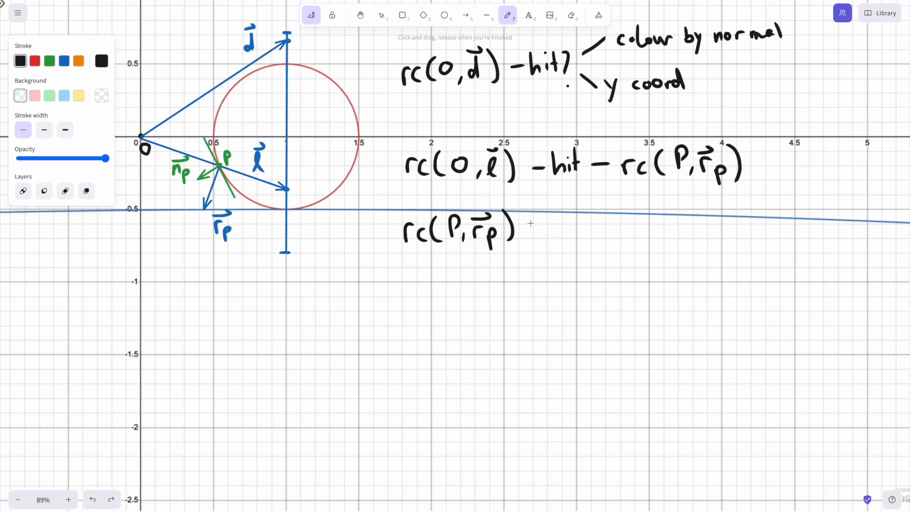
{"action": "mouse_move", "coordinate": [521, 218]}
{"action": "left_mouse_down"}
{"action": "mouse_move", "coordinate": [554, 238]}
{"action": "mouse_move", "coordinate": [580, 230]}
{"action": "left_mouse_up"}
Step: Mark second hit point Q with green normal n_q and blue reflected ray r_q
{"action": "left_click", "coordinate": [49, 62]}
{"action": "mouse_move", "coordinate": [191, 220]}
{"action": "left_mouse_down"}
{"action": "mouse_move", "coordinate": [194, 234]}
{"action": "mouse_move", "coordinate": [202, 181]}
{"action": "left_mouse_up"}
{"action": "key", "text": "a"}
{"action": "key", "text": "p"}
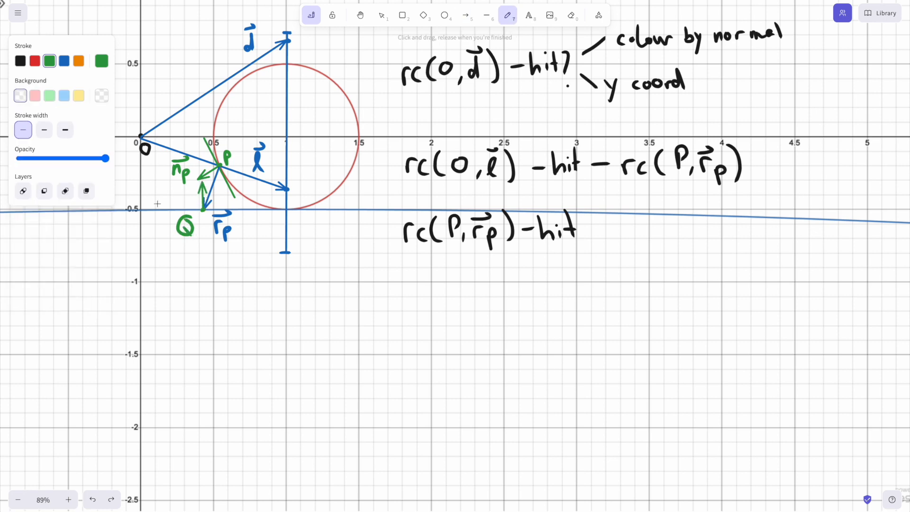
{"action": "left_click_drag", "start_coordinate": [155, 206], "coordinate": [168, 206]}
{"action": "mouse_move", "coordinate": [170, 200]}
{"action": "left_mouse_down"}
{"action": "mouse_move", "coordinate": [175, 214]}
{"action": "mouse_move", "coordinate": [172, 187]}
{"action": "mouse_move", "coordinate": [189, 142]}
{"action": "mouse_move", "coordinate": [183, 120]}
{"action": "mouse_move", "coordinate": [170, 129]}
{"action": "left_mouse_up"}
{"action": "key", "text": "a"}
{"action": "left_click", "coordinate": [64, 62]}
{"action": "key", "text": "p"}
{"action": "mouse_move", "coordinate": [166, 125]}
{"action": "left_mouse_down"}
{"action": "mouse_move", "coordinate": [177, 142]}
{"action": "mouse_move", "coordinate": [178, 127]}
{"action": "left_mouse_up"}
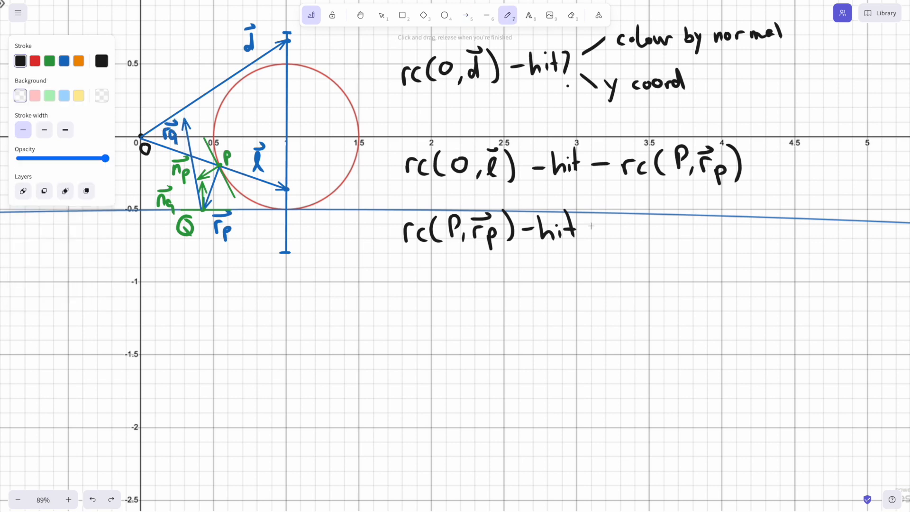
Step: Extend the third line with – rc(Q, r_q)
{"action": "left_click_drag", "start_coordinate": [589, 225], "coordinate": [654, 238]}
{"action": "mouse_move", "coordinate": [668, 212]}
{"action": "left_mouse_down"}
{"action": "mouse_move", "coordinate": [671, 238]}
{"action": "mouse_move", "coordinate": [691, 235]}
{"action": "left_mouse_up"}
{"action": "mouse_move", "coordinate": [702, 233]}
{"action": "left_mouse_down"}
{"action": "mouse_move", "coordinate": [701, 242]}
{"action": "mouse_move", "coordinate": [739, 251]}
{"action": "left_mouse_up"}
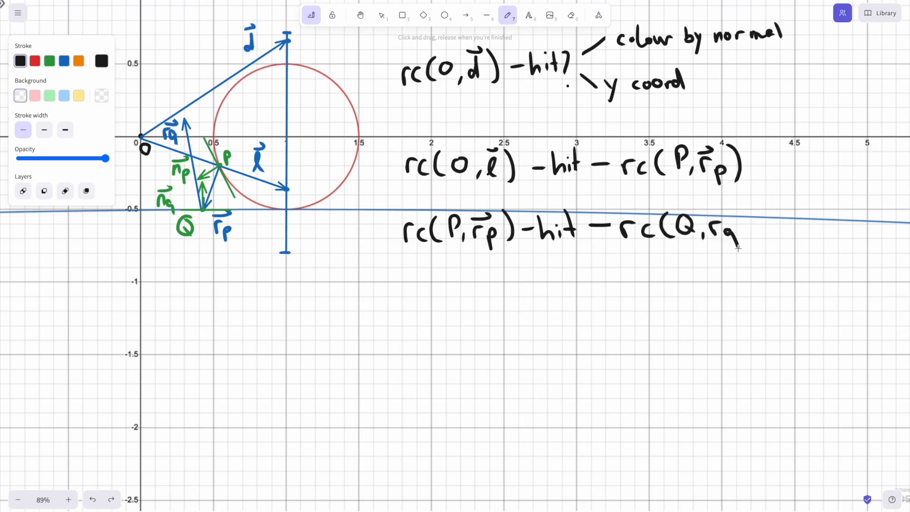
{"action": "mouse_move", "coordinate": [702, 212]}
{"action": "left_mouse_down"}
{"action": "mouse_move", "coordinate": [720, 214]}
{"action": "mouse_move", "coordinate": [746, 248]}
{"action": "left_mouse_up"}
{"action": "left_click_drag", "start_coordinate": [400, 269], "coordinate": [416, 285]}
Step: Write a fourth line rc(Q, r_q) – miss
{"action": "left_click_drag", "start_coordinate": [420, 269], "coordinate": [436, 289]}
{"action": "left_click_drag", "start_coordinate": [447, 258], "coordinate": [440, 287]}
{"action": "left_click_drag", "start_coordinate": [462, 264], "coordinate": [481, 292]}
{"action": "mouse_move", "coordinate": [490, 288]}
{"action": "left_mouse_down"}
{"action": "mouse_move", "coordinate": [488, 300]}
{"action": "mouse_move", "coordinate": [526, 299]}
{"action": "left_mouse_up"}
{"action": "left_click_drag", "start_coordinate": [492, 260], "coordinate": [520, 257]}
{"action": "mouse_move", "coordinate": [527, 255]}
{"action": "left_mouse_down"}
{"action": "mouse_move", "coordinate": [537, 287]}
{"action": "mouse_move", "coordinate": [579, 274]}
{"action": "left_mouse_up"}
{"action": "left_click_drag", "start_coordinate": [589, 271], "coordinate": [620, 280]}
{"action": "left_click_drag", "start_coordinate": [631, 269], "coordinate": [626, 282]}
{"action": "left_click_drag", "start_coordinate": [644, 263], "coordinate": [638, 284]}
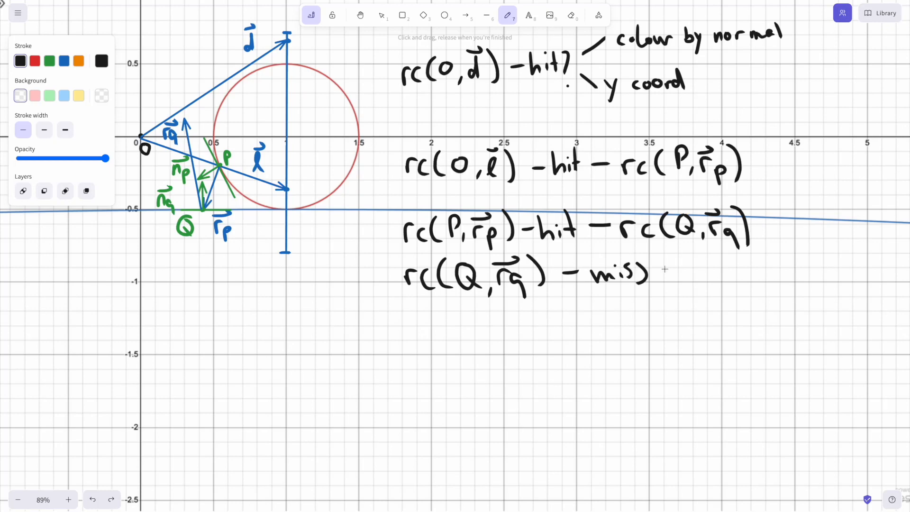
Step: Finish the fourth line with – y coord (very blue)
{"action": "mouse_move", "coordinate": [657, 275]}
{"action": "left_mouse_down"}
{"action": "mouse_move", "coordinate": [682, 276]}
{"action": "mouse_move", "coordinate": [708, 303]}
{"action": "left_mouse_up"}
{"action": "mouse_move", "coordinate": [728, 269]}
{"action": "left_mouse_down"}
{"action": "mouse_move", "coordinate": [736, 282]}
{"action": "mouse_move", "coordinate": [763, 280]}
{"action": "left_mouse_up"}
{"action": "mouse_move", "coordinate": [771, 277]}
{"action": "left_mouse_down"}
{"action": "mouse_move", "coordinate": [794, 249]}
{"action": "mouse_move", "coordinate": [800, 270]}
{"action": "left_mouse_up"}
{"action": "mouse_move", "coordinate": [768, 288]}
{"action": "left_mouse_down"}
{"action": "mouse_move", "coordinate": [763, 304]}
{"action": "mouse_move", "coordinate": [796, 303]}
{"action": "left_mouse_up"}
{"action": "left_click_drag", "start_coordinate": [799, 292], "coordinate": [817, 312]}
{"action": "mouse_move", "coordinate": [835, 279]}
{"action": "left_mouse_down"}
{"action": "mouse_move", "coordinate": [843, 298]}
{"action": "mouse_move", "coordinate": [873, 294]}
{"action": "left_mouse_up"}
{"action": "left_click_drag", "start_coordinate": [865, 285], "coordinate": [884, 302]}
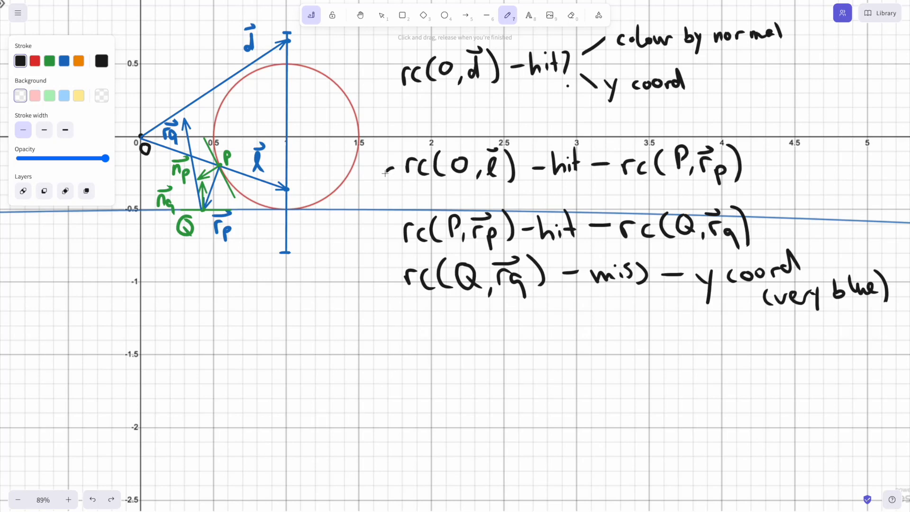
Step: Brace the three bounce lines and box rc(O, l) and the very blue result
{"action": "mouse_move", "coordinate": [397, 169]}
{"action": "left_mouse_down"}
{"action": "mouse_move", "coordinate": [380, 213]}
{"action": "mouse_move", "coordinate": [393, 279]}
{"action": "left_mouse_up"}
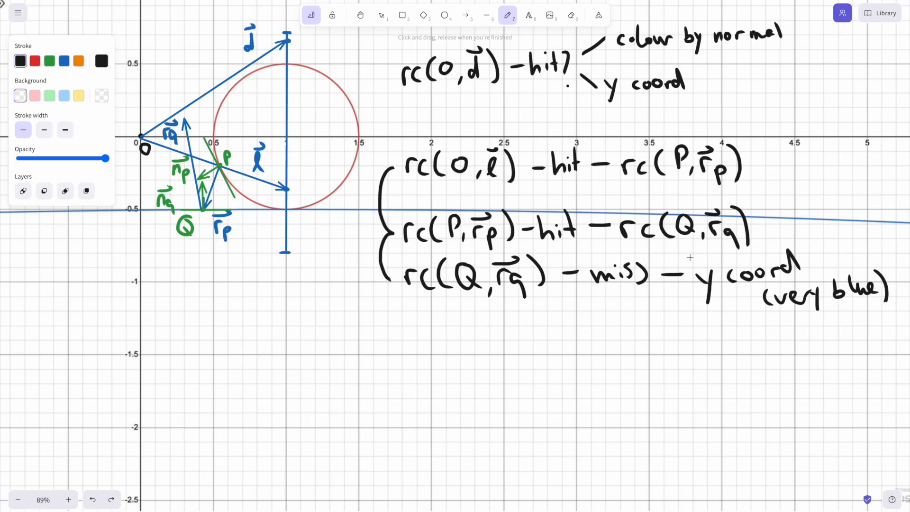
{"action": "mouse_move", "coordinate": [689, 254]}
{"action": "left_mouse_down"}
{"action": "mouse_move", "coordinate": [690, 299]}
{"action": "mouse_move", "coordinate": [818, 327]}
{"action": "mouse_move", "coordinate": [895, 248]}
{"action": "mouse_move", "coordinate": [747, 239]}
{"action": "mouse_move", "coordinate": [688, 331]}
{"action": "left_mouse_up"}
{"action": "mouse_move", "coordinate": [395, 145]}
{"action": "left_mouse_down"}
{"action": "mouse_move", "coordinate": [396, 176]}
{"action": "mouse_move", "coordinate": [529, 189]}
{"action": "mouse_move", "coordinate": [525, 131]}
{"action": "mouse_move", "coordinate": [396, 133]}
{"action": "mouse_move", "coordinate": [397, 184]}
{"action": "left_mouse_up"}
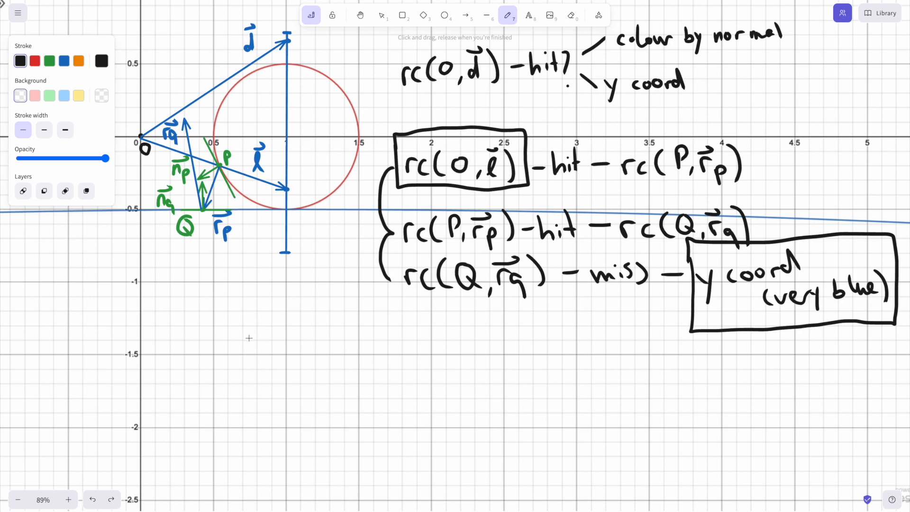
Step: Write 'Recursion – eventually it will miss' below the diagram
{"action": "mouse_move", "coordinate": [245, 327]}
{"action": "left_mouse_down"}
{"action": "mouse_move", "coordinate": [257, 359]}
{"action": "mouse_move", "coordinate": [373, 359]}
{"action": "left_mouse_up"}
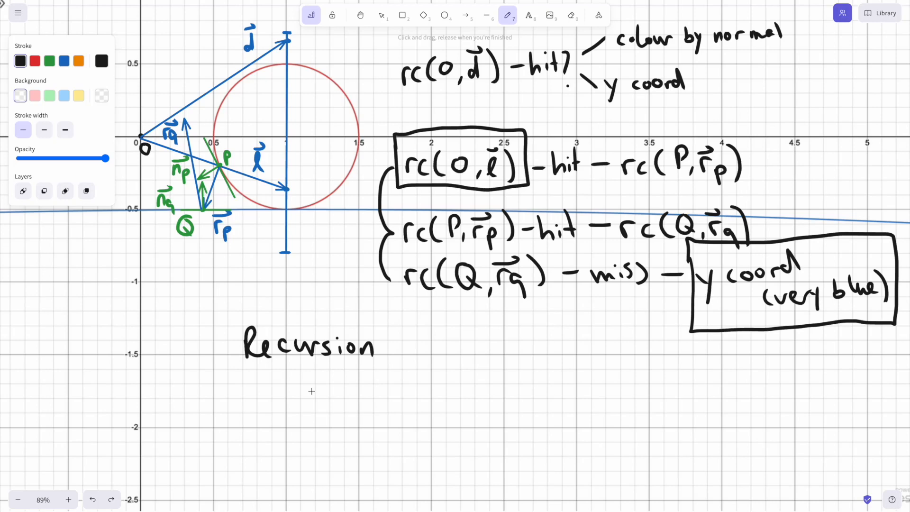
{"action": "mouse_move", "coordinate": [297, 396]}
{"action": "left_mouse_down"}
{"action": "mouse_move", "coordinate": [407, 413]}
{"action": "mouse_move", "coordinate": [434, 395]}
{"action": "mouse_move", "coordinate": [487, 394]}
{"action": "left_mouse_up"}
{"action": "left_click_drag", "start_coordinate": [506, 384], "coordinate": [554, 393]}
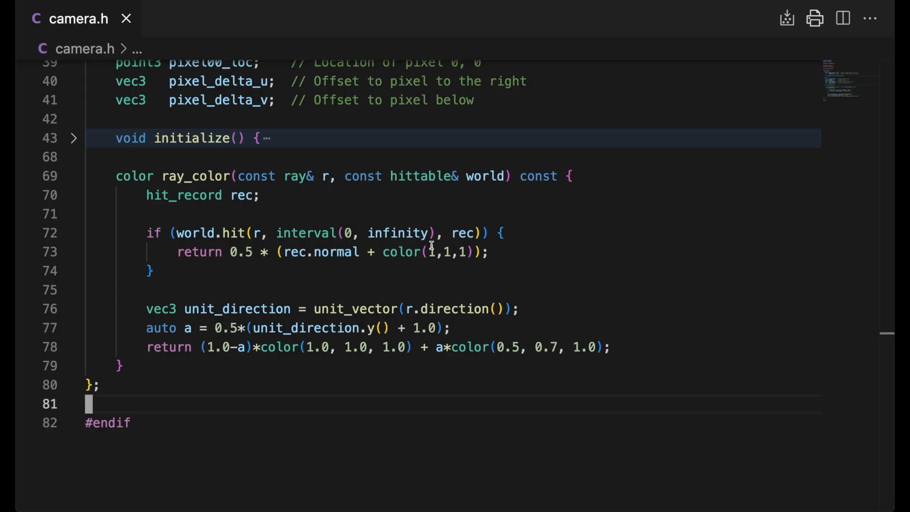
Step: Replace the normal-based return with a random_on_hemisphere direction and return ray_color(ray(rec.p, direction), world)
{"action": "left_click", "coordinate": [504, 232]}
{"action": "key", "text": "Return"}
{"action": "type", "text": "vec3 direction = random_on_hemisphere(rec.normal);"}
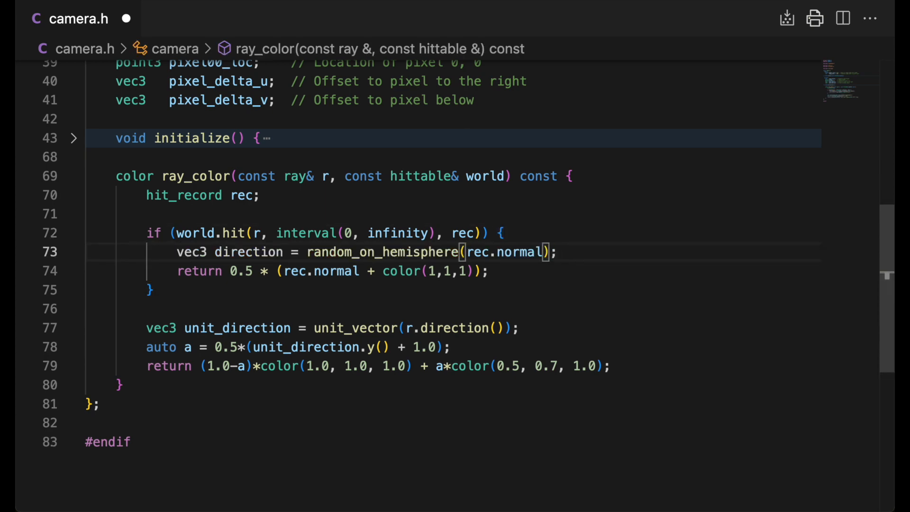
{"action": "key", "text": "Return"}
{"action": "type", "text": "return ray_color(ray(rec.p, direction), world);"}
{"action": "key", "text": "Down"}
{"action": "key", "text": "ctrl+shift+k"}
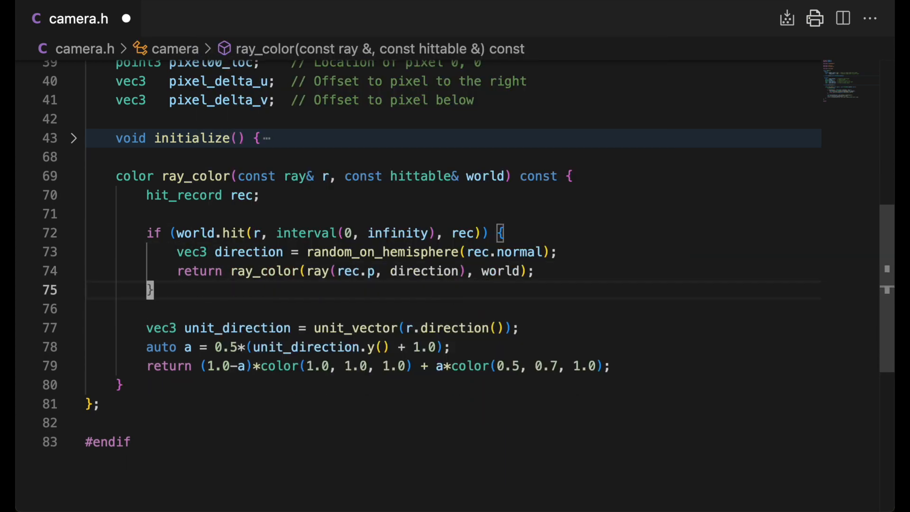
{"action": "key", "text": "Down"}
{"action": "left_click_drag", "start_coordinate": [230, 289], "coordinate": [288, 289]}
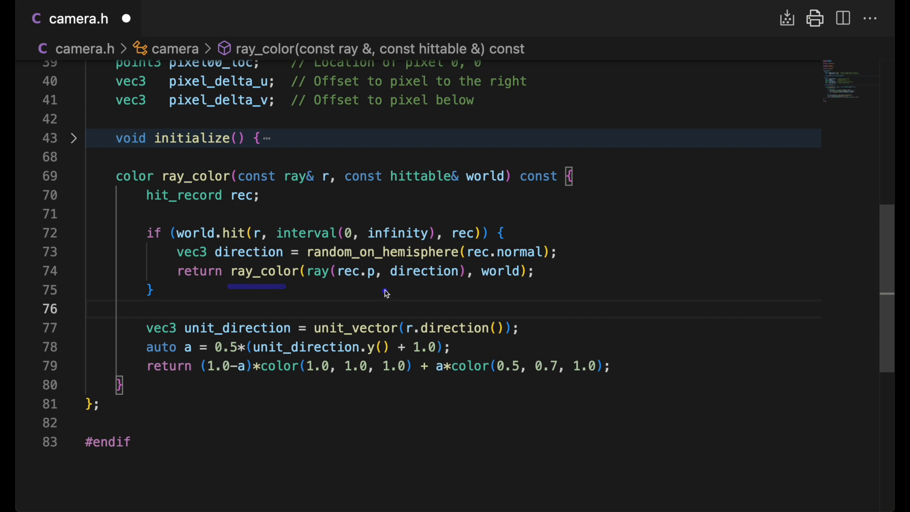
{"action": "left_click_drag", "start_coordinate": [387, 288], "coordinate": [461, 289]}
Step: Save camera.h and rerun the build and render command in the terminal
{"action": "key", "text": "ctrl+s"}
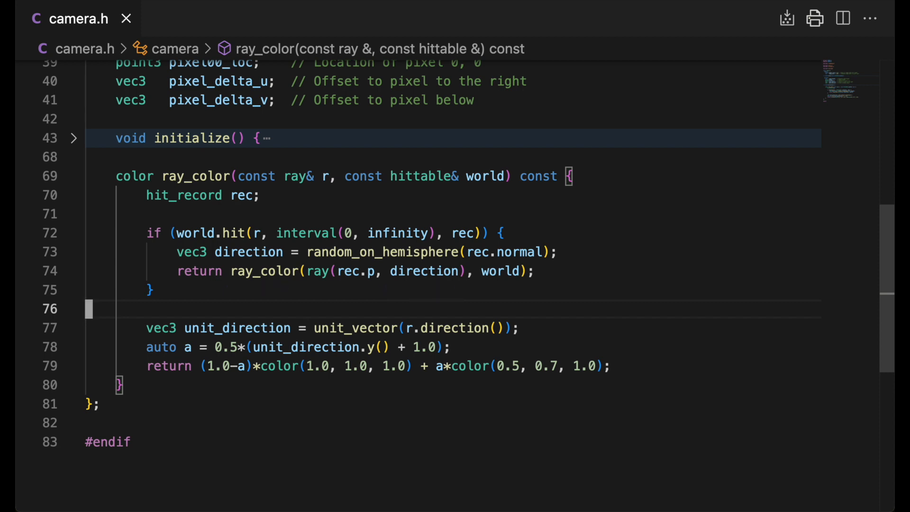
{"action": "key", "text": "ctrl+grave"}
{"action": "key", "text": "Up"}
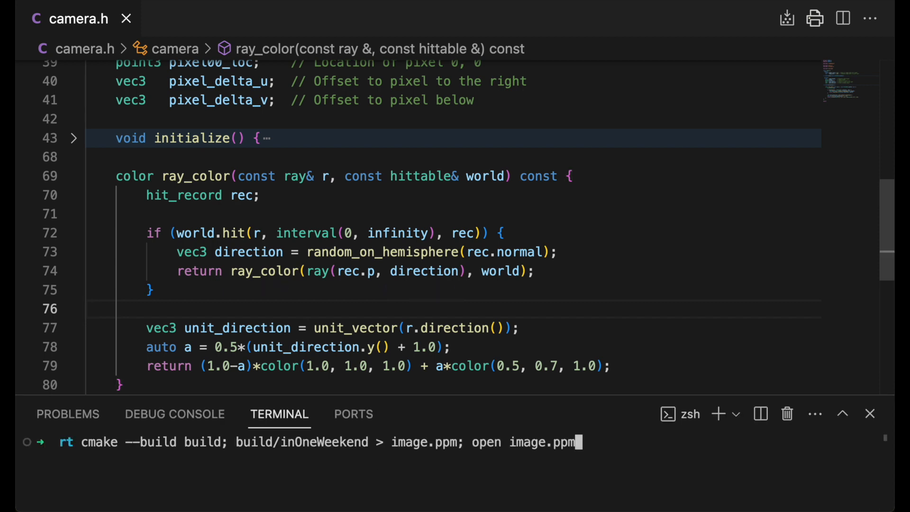
{"action": "key", "text": "Return"}
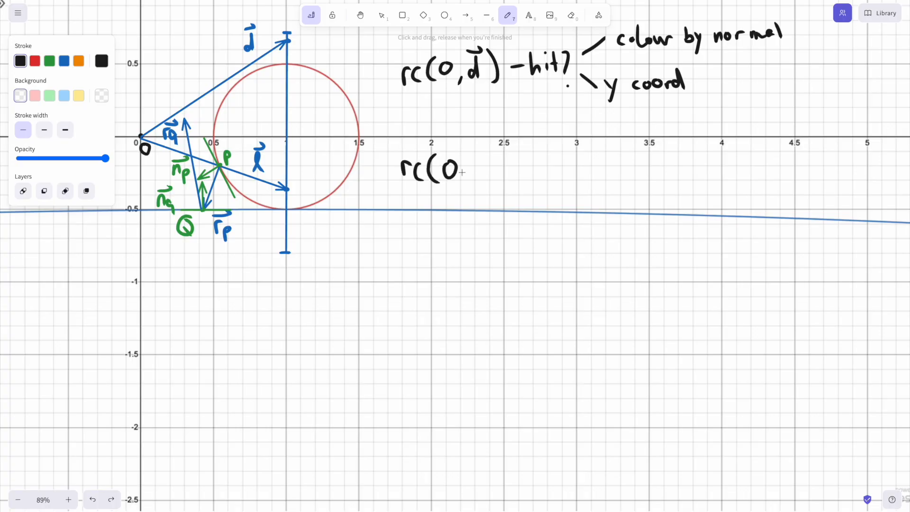
Step: Write rc(O, l) = 0.5 rc(P, r_p)
{"action": "left_click_drag", "start_coordinate": [462, 172], "coordinate": [461, 184]}
{"action": "mouse_move", "coordinate": [479, 153]}
{"action": "left_mouse_down"}
{"action": "mouse_move", "coordinate": [483, 184]}
{"action": "mouse_move", "coordinate": [495, 152]}
{"action": "left_mouse_up"}
{"action": "mouse_move", "coordinate": [493, 149]}
{"action": "left_mouse_down"}
{"action": "mouse_move", "coordinate": [496, 184]}
{"action": "mouse_move", "coordinate": [524, 167]}
{"action": "mouse_move", "coordinate": [556, 180]}
{"action": "left_mouse_up"}
{"action": "mouse_move", "coordinate": [572, 161]}
{"action": "left_mouse_down"}
{"action": "mouse_move", "coordinate": [563, 179]}
{"action": "mouse_move", "coordinate": [623, 182]}
{"action": "mouse_move", "coordinate": [643, 165]}
{"action": "left_mouse_up"}
{"action": "left_click_drag", "start_coordinate": [656, 166], "coordinate": [675, 188]}
{"action": "left_click_drag", "start_coordinate": [683, 151], "coordinate": [684, 183]}
Step: Write rc(P, r_p) = 0.5 rc(Q, r_q) and rc(Q, r_q) below
{"action": "left_click_drag", "start_coordinate": [403, 225], "coordinate": [455, 235]}
{"action": "left_click_drag", "start_coordinate": [466, 213], "coordinate": [491, 244]}
{"action": "mouse_move", "coordinate": [505, 209]}
{"action": "left_mouse_down"}
{"action": "mouse_move", "coordinate": [507, 234]}
{"action": "mouse_move", "coordinate": [551, 227]}
{"action": "left_mouse_up"}
{"action": "mouse_move", "coordinate": [570, 214]}
{"action": "left_mouse_down"}
{"action": "mouse_move", "coordinate": [631, 237]}
{"action": "mouse_move", "coordinate": [694, 236]}
{"action": "left_mouse_up"}
{"action": "left_click_drag", "start_coordinate": [397, 263], "coordinate": [509, 284]}
{"action": "mouse_move", "coordinate": [525, 269]}
{"action": "left_mouse_down"}
{"action": "mouse_move", "coordinate": [594, 287]}
{"action": "mouse_move", "coordinate": [654, 282]}
{"action": "left_mouse_up"}
Step: Write very blue for the miss and rc(O, l) = 0.5 · 0.5 · very blue = 0.25 very blue
{"action": "left_click_drag", "start_coordinate": [328, 331], "coordinate": [438, 349]}
{"action": "left_click_drag", "start_coordinate": [449, 337], "coordinate": [705, 344]}
{"action": "left_click_drag", "start_coordinate": [452, 376], "coordinate": [526, 392]}
{"action": "left_click_drag", "start_coordinate": [539, 372], "coordinate": [587, 402]}
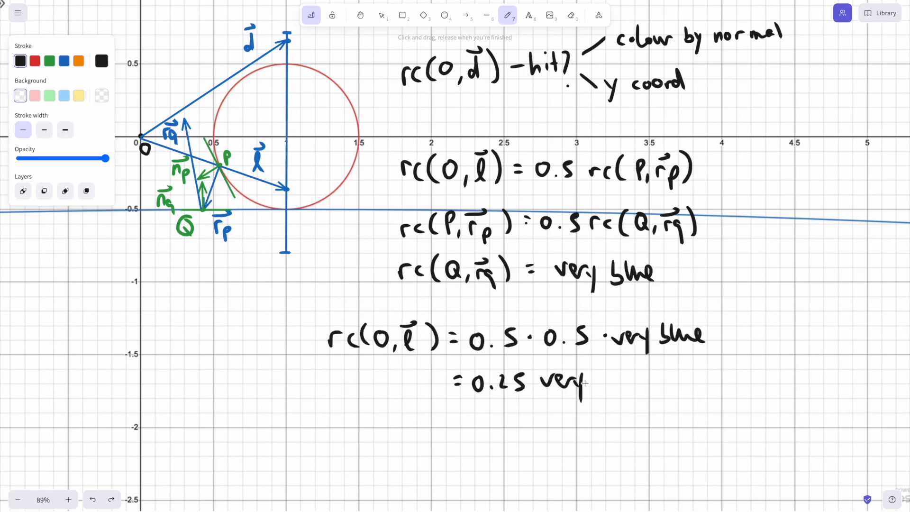
{"action": "left_click_drag", "start_coordinate": [595, 370], "coordinate": [642, 386]}
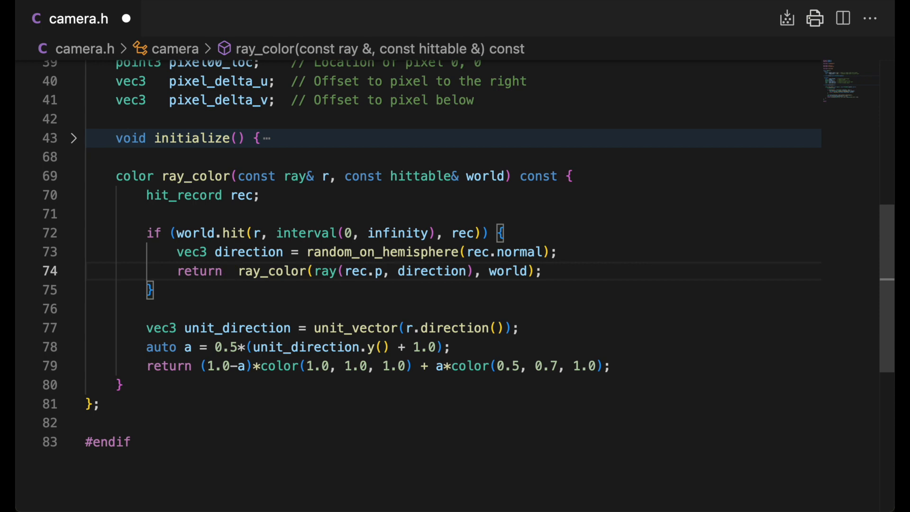
{"action": "type", "text": "0.5 *"}
Step: Save the 0.5 * ray_color edit, rebuild, enlarge image.ppm and mark the dark noisy area under the sphere
{"action": "key", "text": "ctrl+s"}
{"action": "key", "text": "ctrl+grave"}
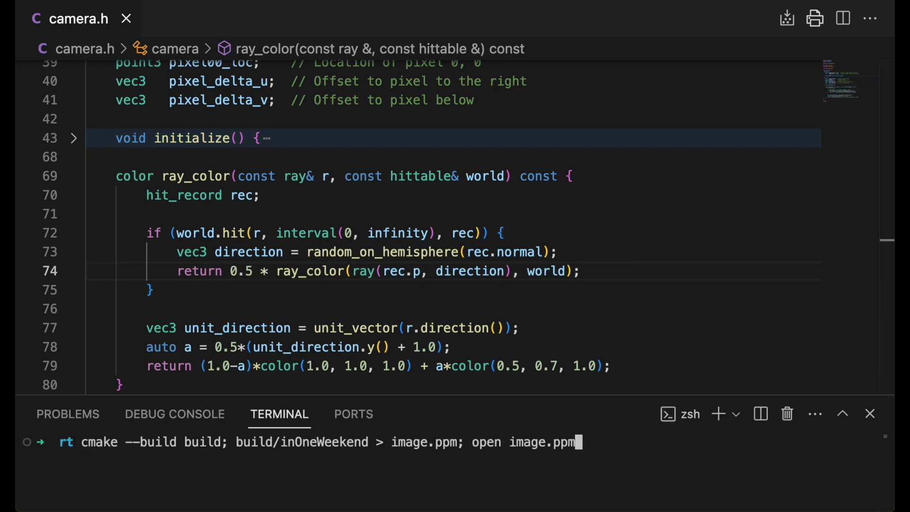
{"action": "key", "text": "Return"}
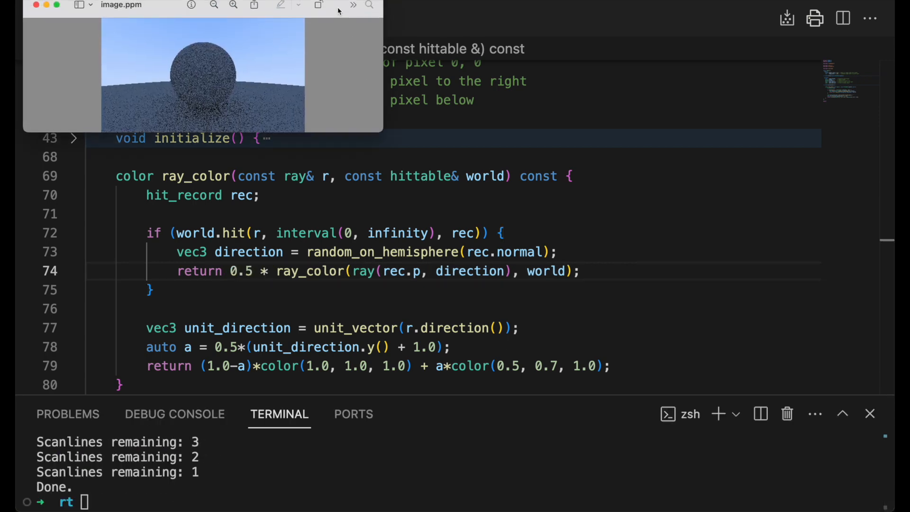
{"action": "left_click_drag", "start_coordinate": [382, 133], "coordinate": [889, 446]}
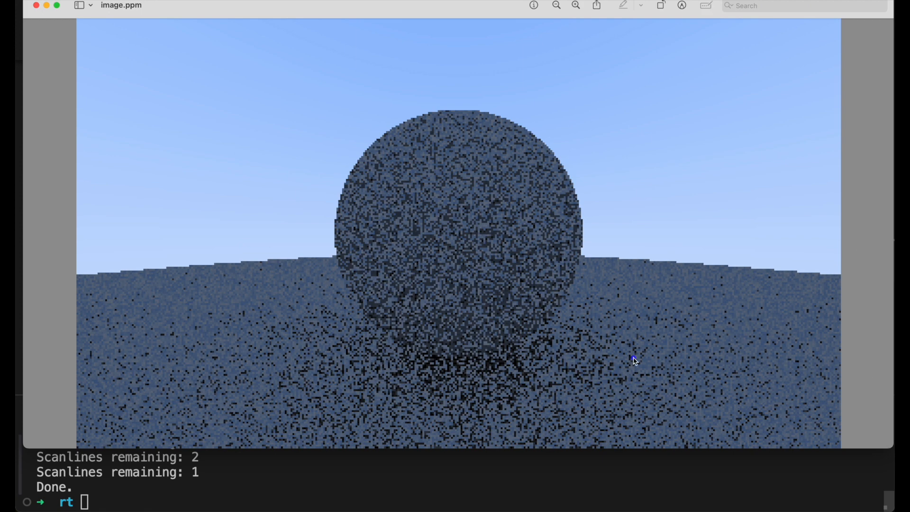
{"action": "left_click_drag", "start_coordinate": [485, 371], "coordinate": [524, 359]}
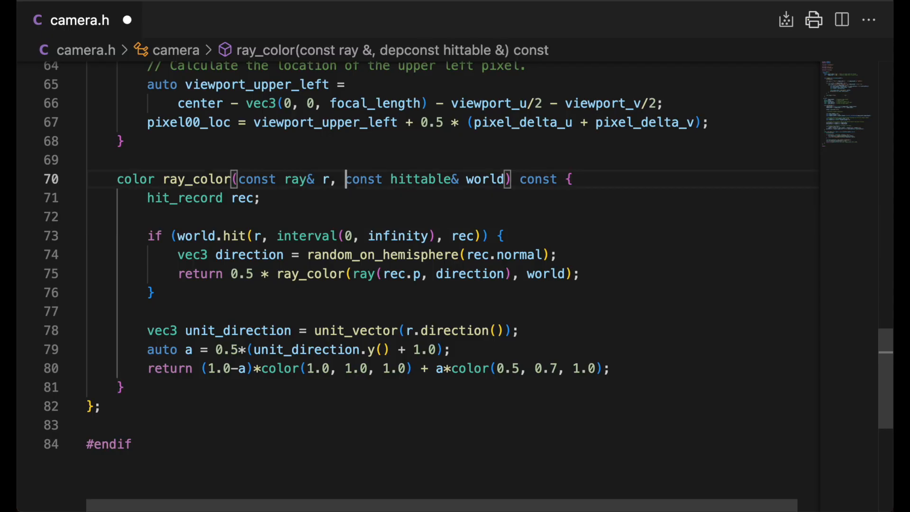
{"action": "type", "text": "int depth,"}
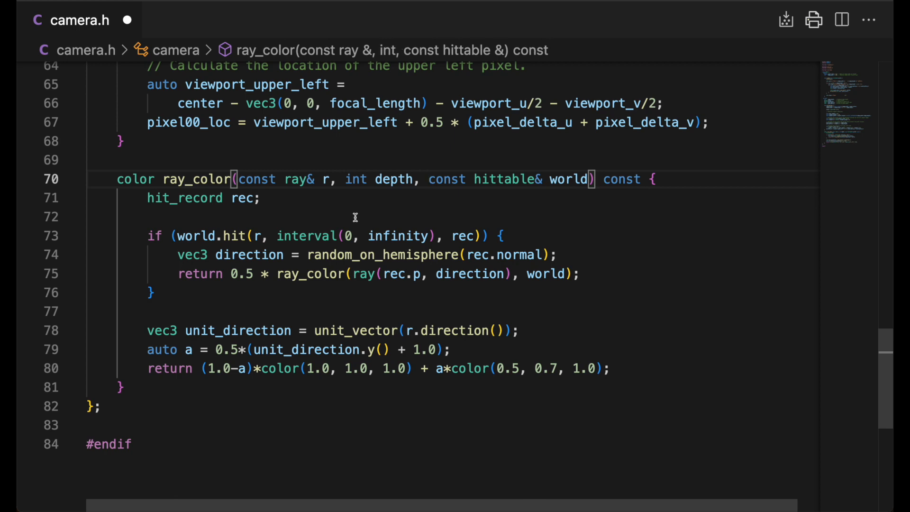
{"action": "scroll", "coordinate": [349, 210], "scroll_direction": "up", "scroll_amount": 15}
Step: Add max_depth to the camera settings and pass it to ray_color in the render loop
{"action": "left_click", "coordinate": [388, 316]}
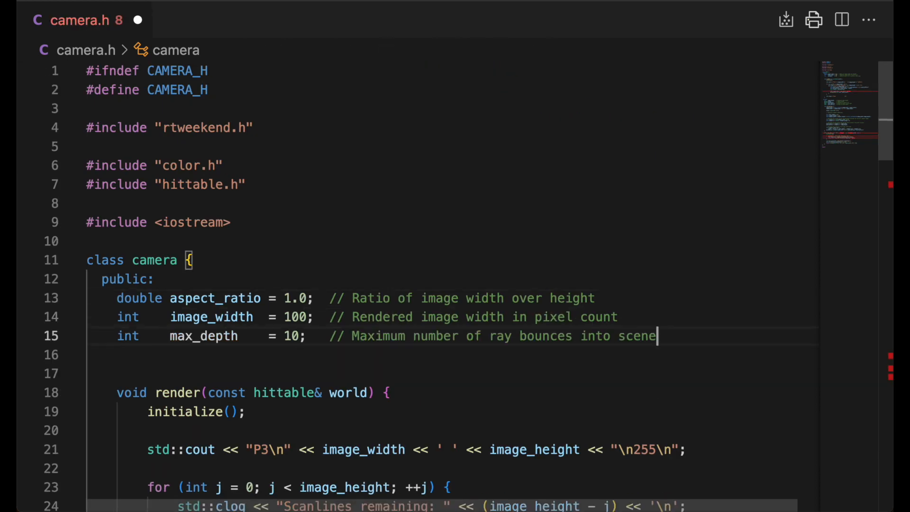
{"action": "left_click", "coordinate": [547, 412]}
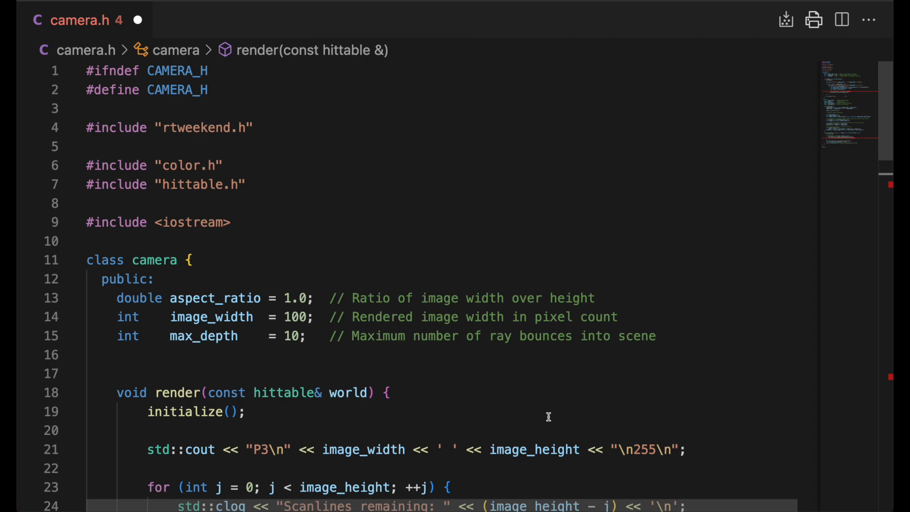
{"action": "scroll", "coordinate": [547, 412], "scroll_direction": "down", "scroll_amount": 4}
{"action": "left_click", "coordinate": [506, 406]}
{"action": "type", "text": "ma"}
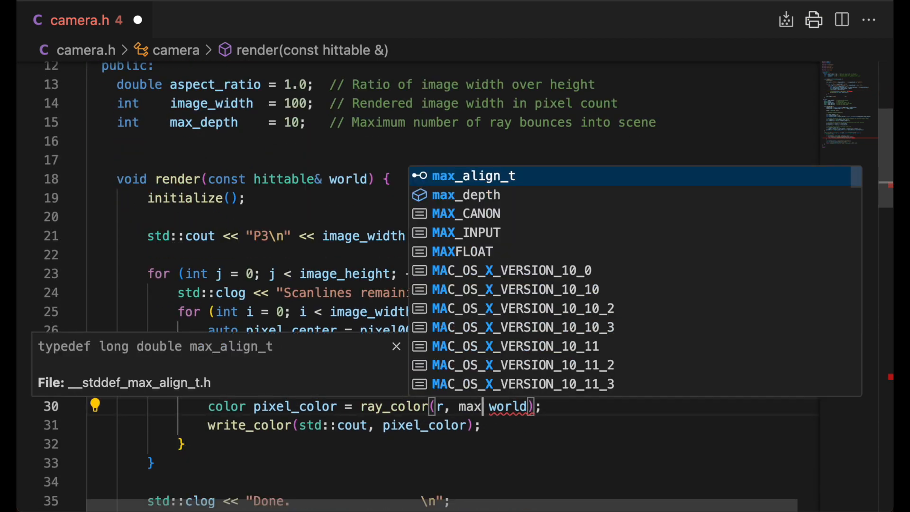
{"action": "type", "text": "x_depth,"}
{"action": "left_click", "coordinate": [612, 443]}
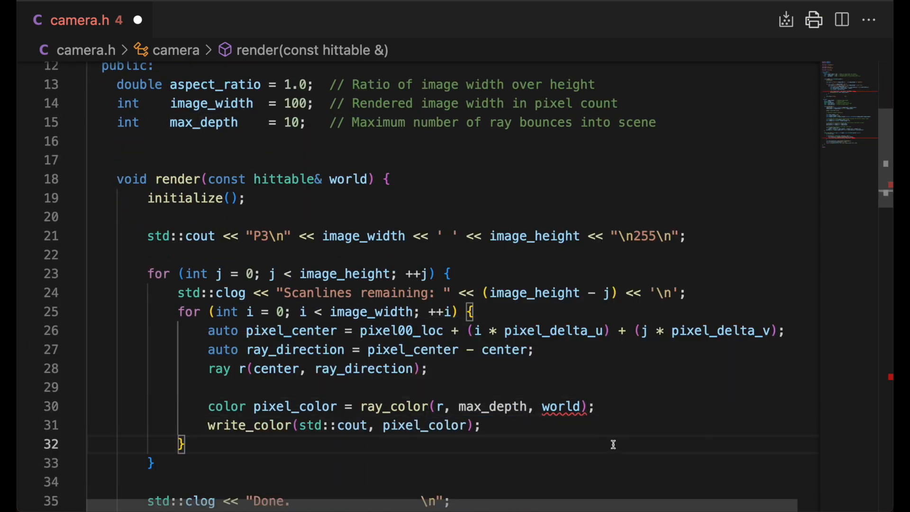
{"action": "scroll", "coordinate": [613, 444], "scroll_direction": "down", "scroll_amount": 8}
{"action": "scroll", "coordinate": [612, 444], "scroll_direction": "down", "scroll_amount": 5}
Step: Pass depth - 1 in the recursive call and add if(depth == 0) return color(0,0,0)
{"action": "left_click", "coordinate": [527, 237]}
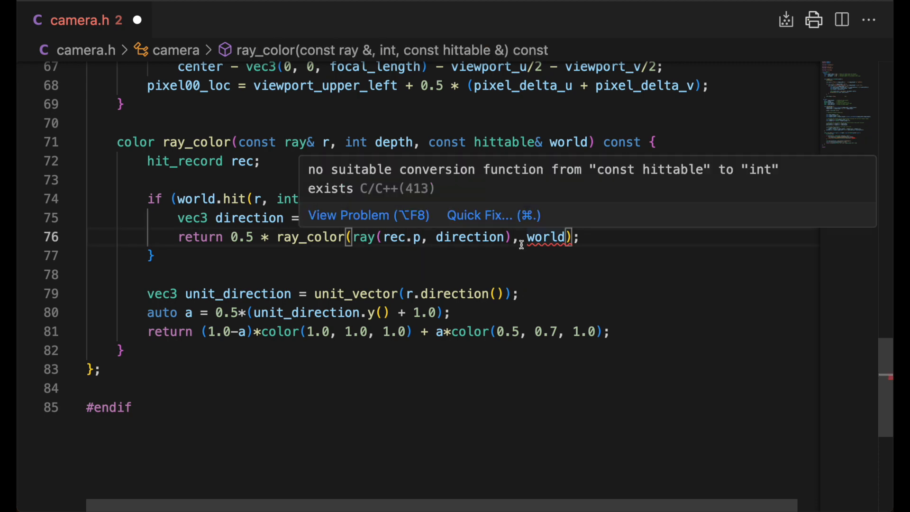
{"action": "type", "text": "depth - 1,"}
{"action": "left_click", "coordinate": [259, 161]}
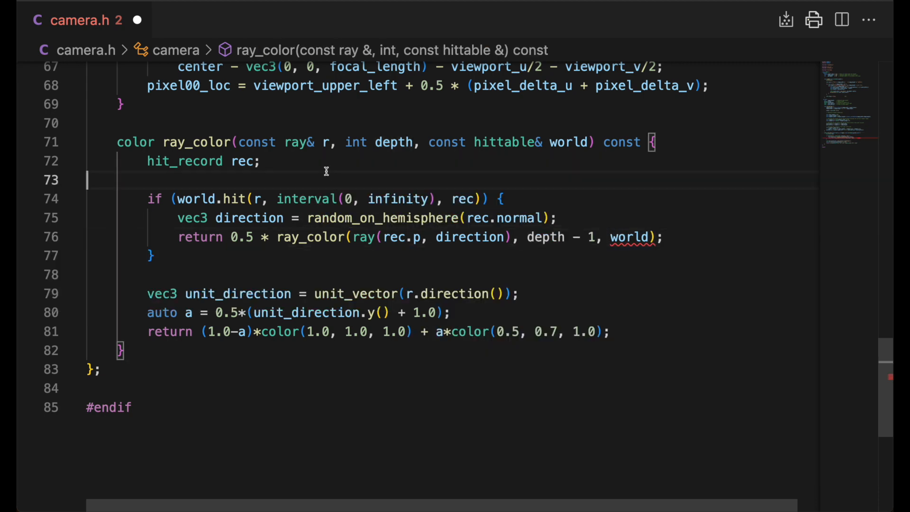
{"action": "key", "text": "Return"}
{"action": "key", "text": "Return"}
{"action": "type", "text": "if()"}
{"action": "key", "text": "Left"}
{"action": "type", "text": "depth "}
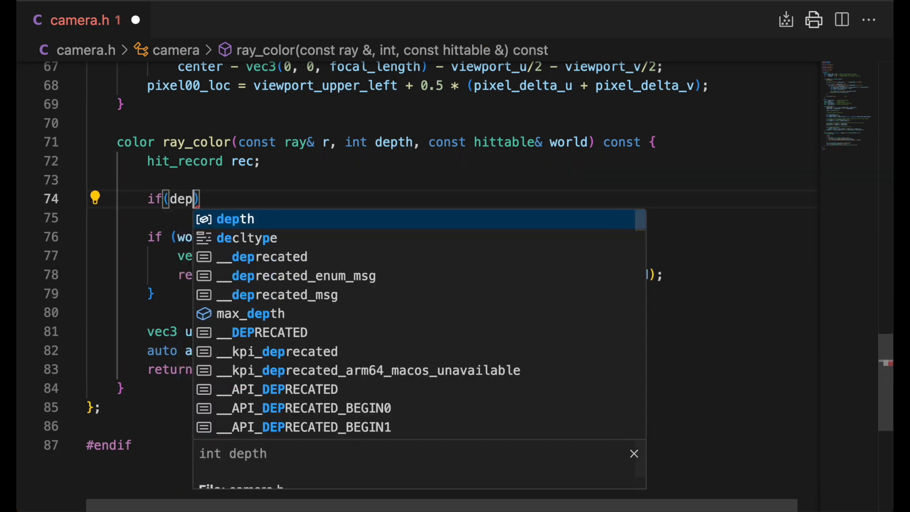
{"action": "type", "text": "== 0"}
{"action": "key", "text": "Right"}
{"action": "type", "text": "{"}
{"action": "key", "text": "Return"}
{"action": "type", "text": "ret"}
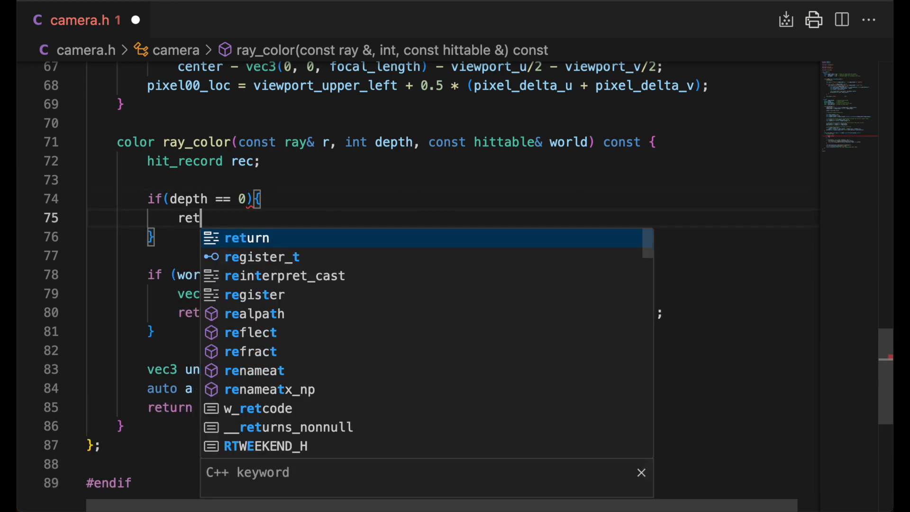
{"action": "type", "text": "urn color(0,0,0"}
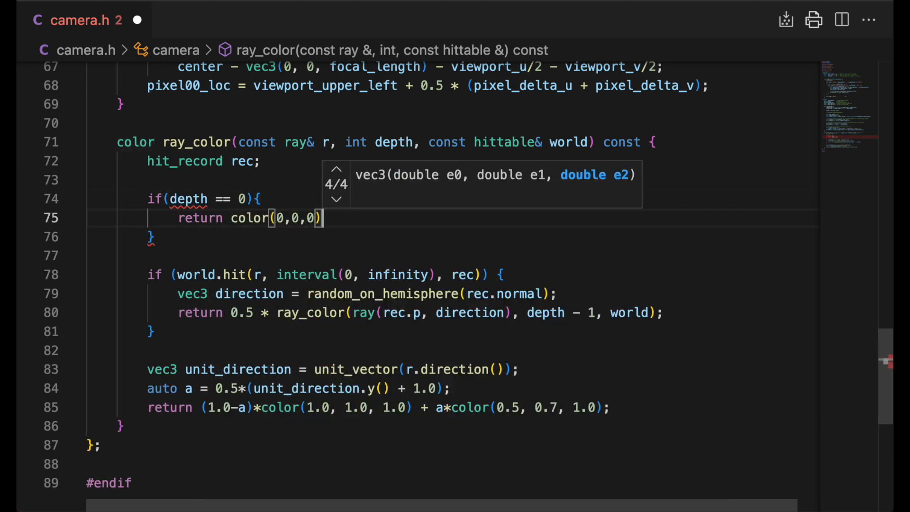
{"action": "key", "text": "Right"}
{"action": "type", "text": ";"}
Step: Save camera.h and rerun the build and render command
{"action": "key", "text": "ctrl+s"}
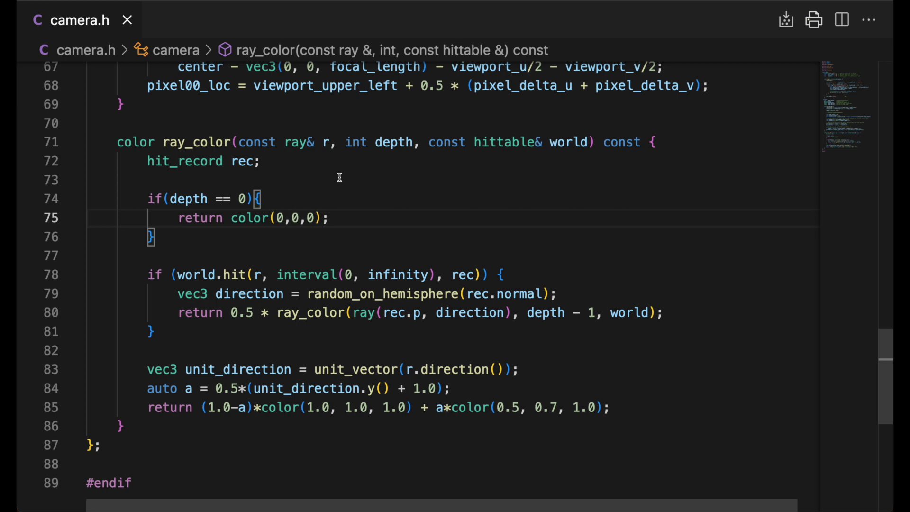
{"action": "key", "text": "ctrl+grave"}
{"action": "type", "text": "cmake --build build; build/inOneWeekend > image.ppm; open image.ppm"}
{"action": "key", "text": "Return"}
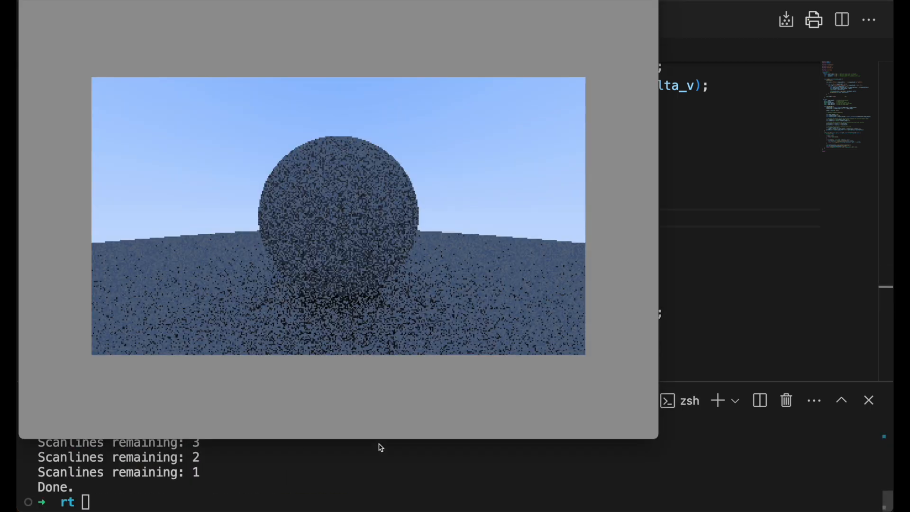
Step: Lower max_depth in camera.h to 2 and rebuild to view the test render
{"action": "key", "text": "ctrl+w"}
{"action": "scroll", "coordinate": [697, 260], "scroll_direction": "up", "scroll_amount": 10}
{"action": "scroll", "coordinate": [696, 260], "scroll_direction": "up", "scroll_amount": 8}
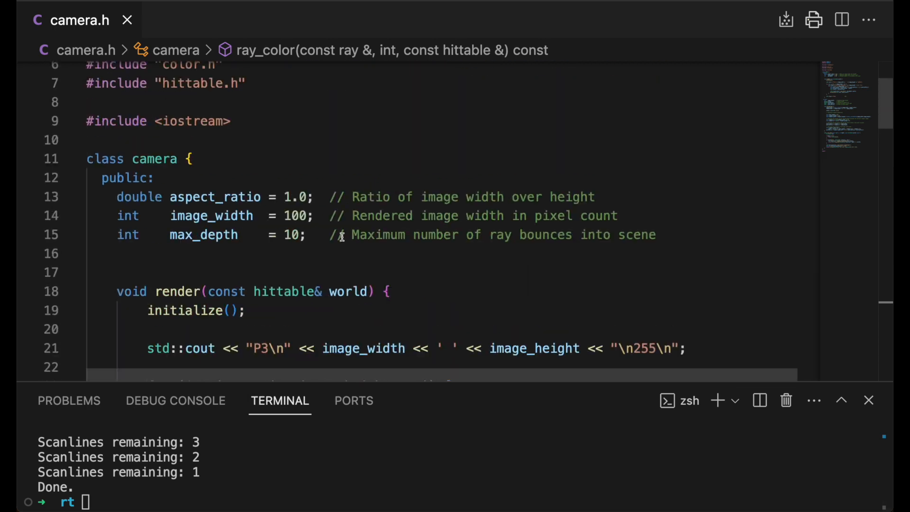
{"action": "left_click", "coordinate": [283, 234]}
{"action": "key", "text": "Delete"}
{"action": "key", "text": "Delete"}
{"action": "type", "text": "2"}
{"action": "key", "text": "ctrl+s"}
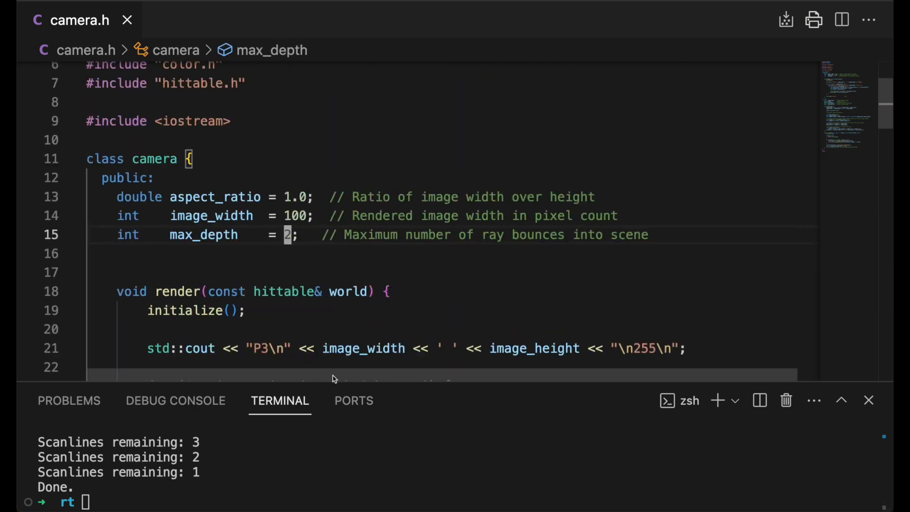
{"action": "left_click", "coordinate": [327, 475]}
{"action": "key", "text": "Up"}
{"action": "key", "text": "Return"}
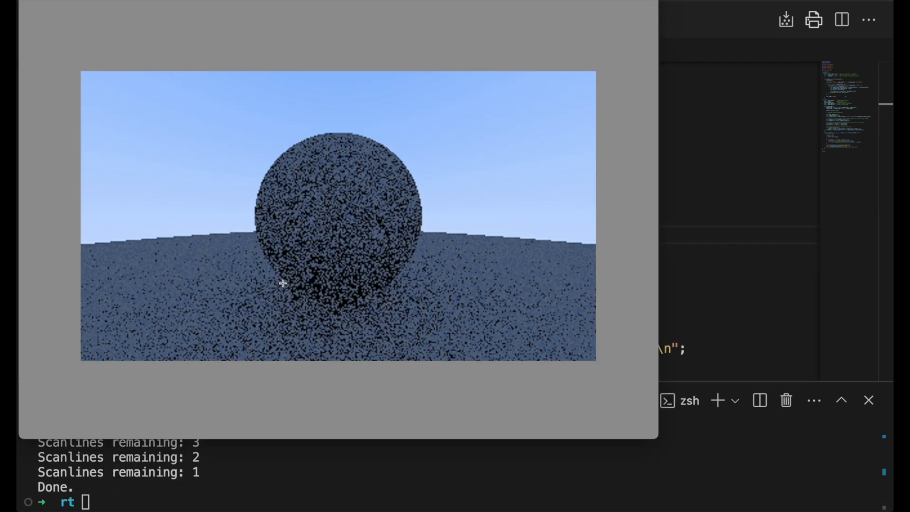
Step: Lower max_depth further to 1 and render the scene again
{"action": "key", "text": "ctrl+w"}
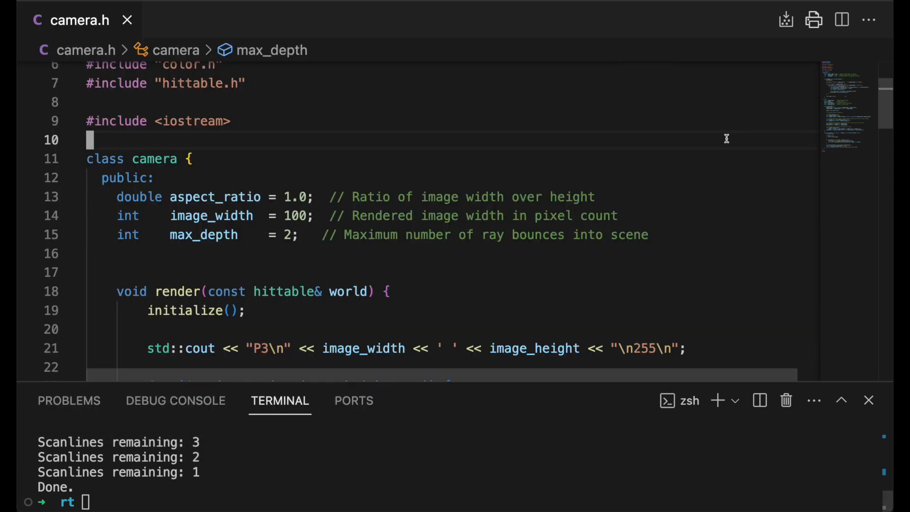
{"action": "double_click", "coordinate": [288, 234]}
{"action": "type", "text": "1"}
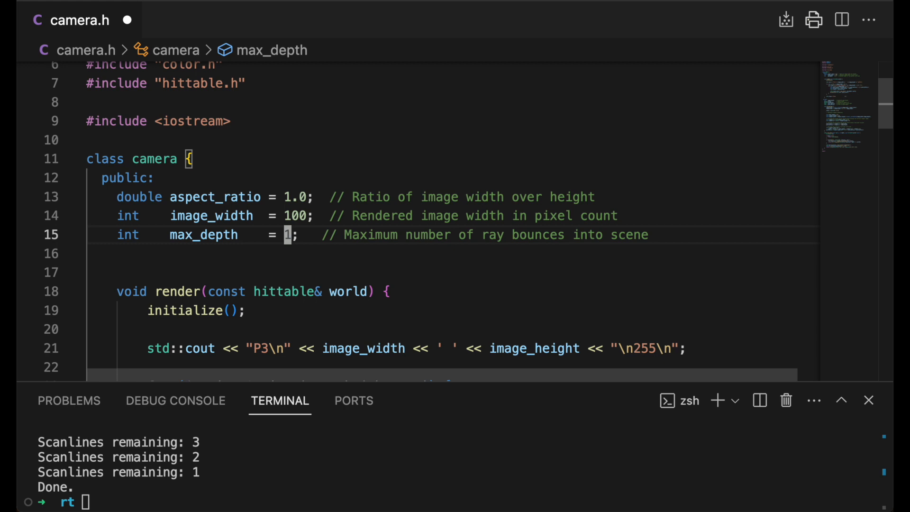
{"action": "key", "text": "ctrl+s"}
{"action": "left_click", "coordinate": [361, 458]}
{"action": "key", "text": "Up"}
{"action": "key", "text": "Return"}
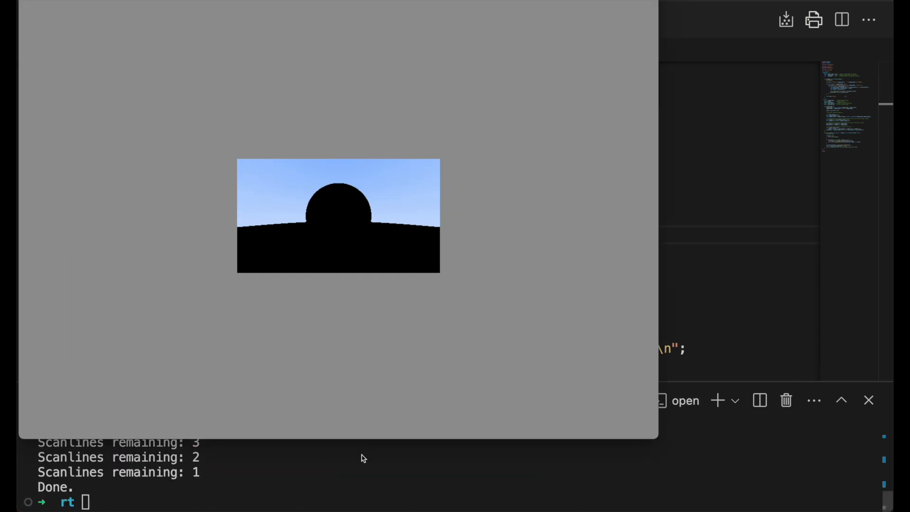
{"action": "scroll", "coordinate": [334, 284], "scroll_direction": "up", "scroll_amount": 4}
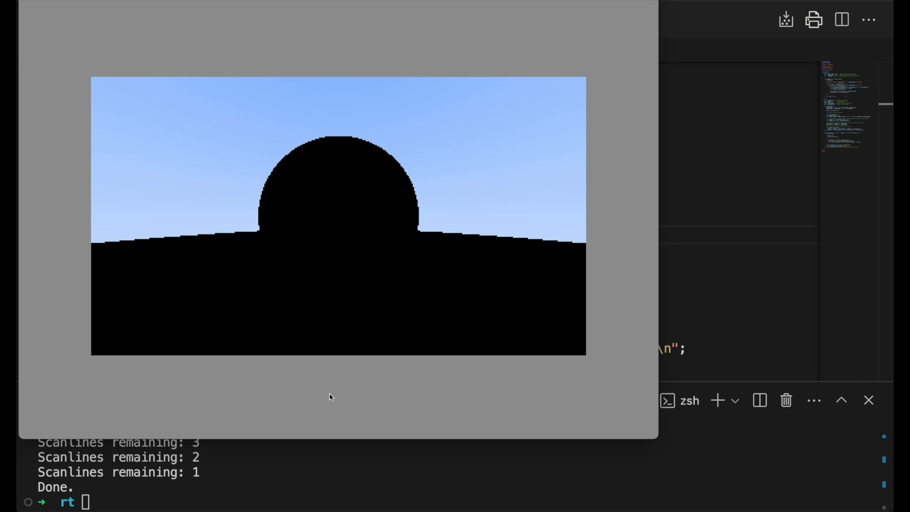
Step: Add cam.max_depth = 50; after the image width in main.cc and save
{"action": "key", "text": "ctrl+w"}
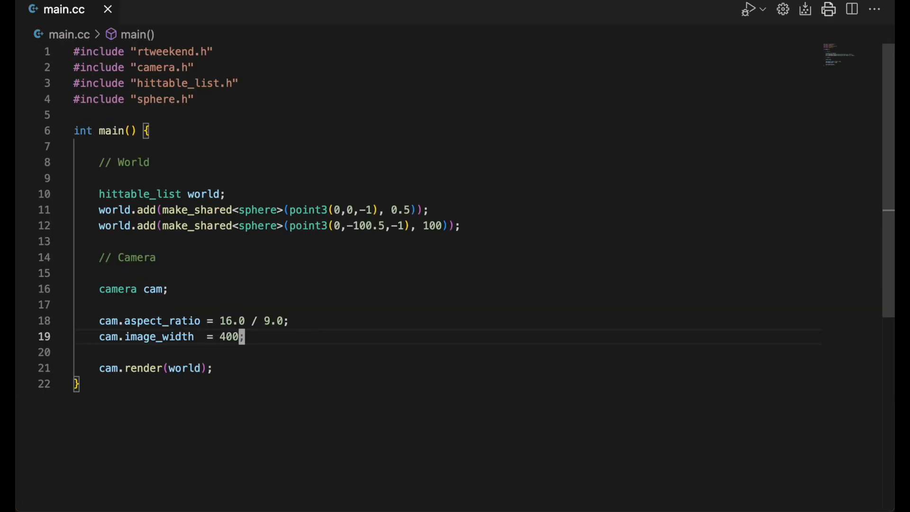
{"action": "key", "text": "Return"}
{"action": "type", "text": "cam.max_depth "}
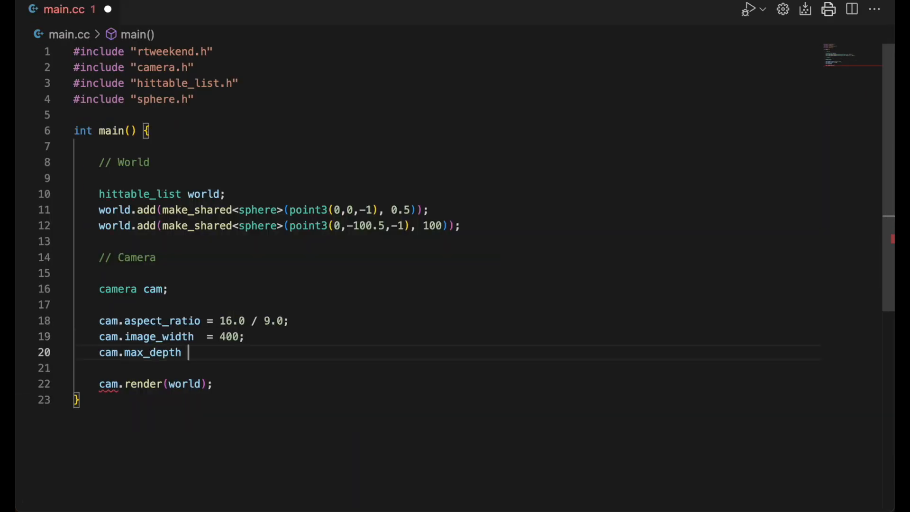
{"action": "type", "text": "= 50;"}
{"action": "key", "text": "ctrl+s"}
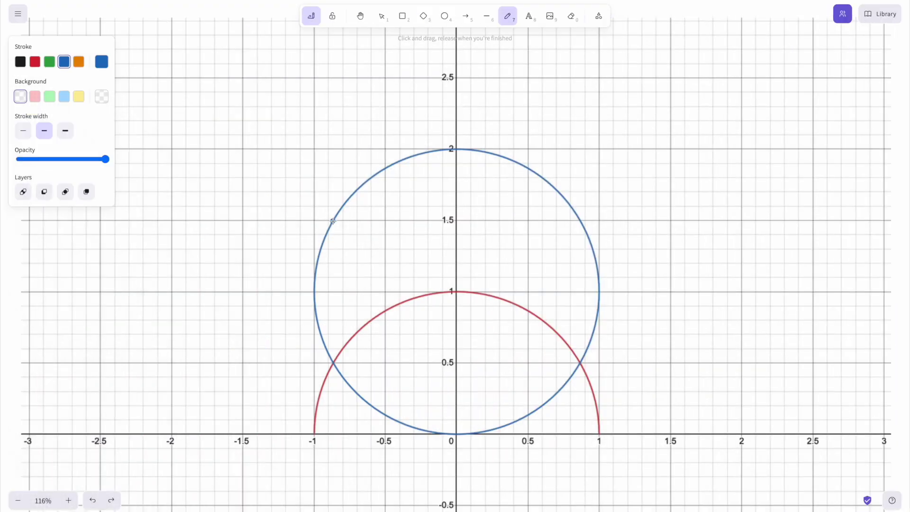
Step: Pan the Excalidraw canvas to the grid diagram with blue and red arcs
{"action": "left_click_drag", "start_coordinate": [334, 220], "coordinate": [352, 195]}
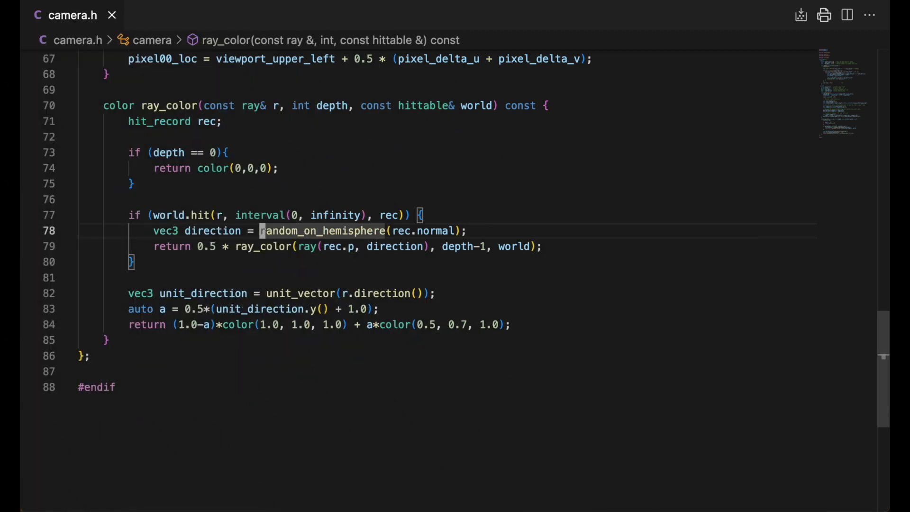
{"action": "type", "text": "rec.normal"}
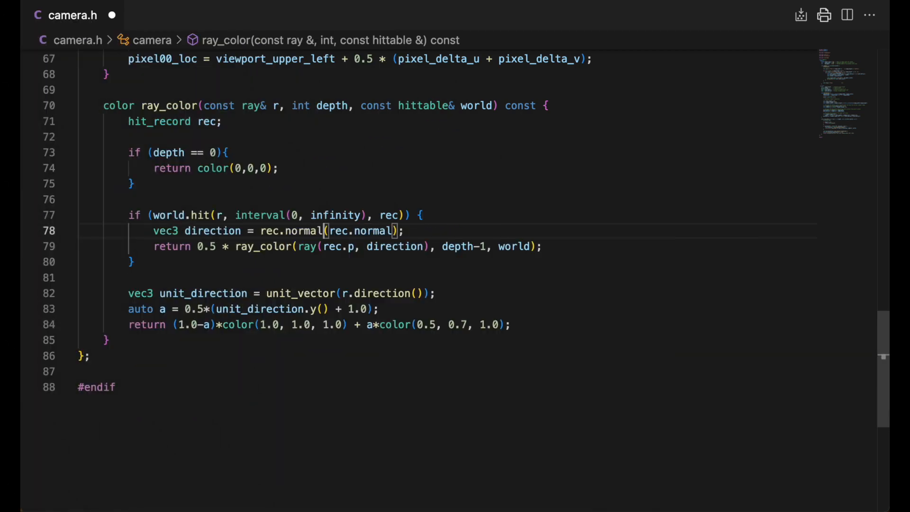
{"action": "type", "text": " + ran"}
Step: Make the bounce direction rec.normal + random_in_unit_sphere() in ray_color and save
{"action": "key", "text": "Down"}
{"action": "key", "text": "Down"}
{"action": "key", "text": "Down"}
{"action": "key", "text": "Return"}
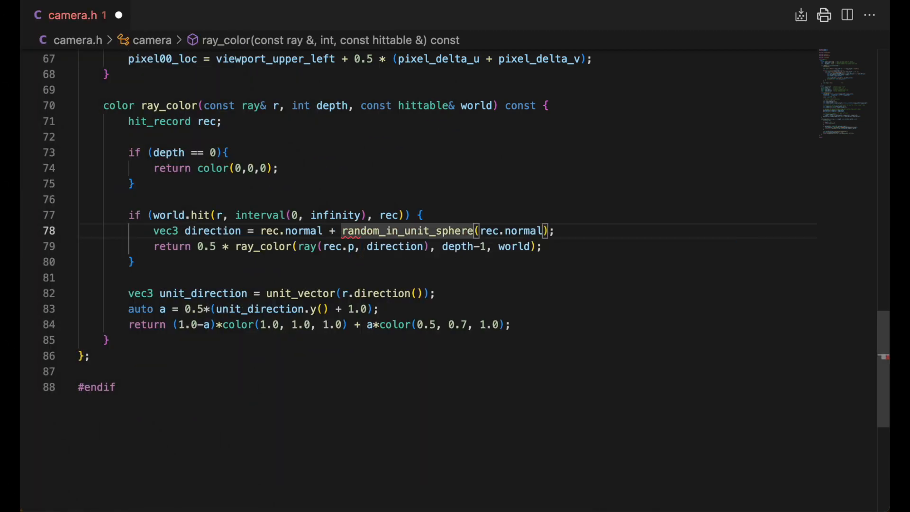
{"action": "left_click_drag", "start_coordinate": [480, 231], "coordinate": [543, 230]}
{"action": "key", "text": "BackSpace"}
{"action": "key", "text": "ctrl+s"}
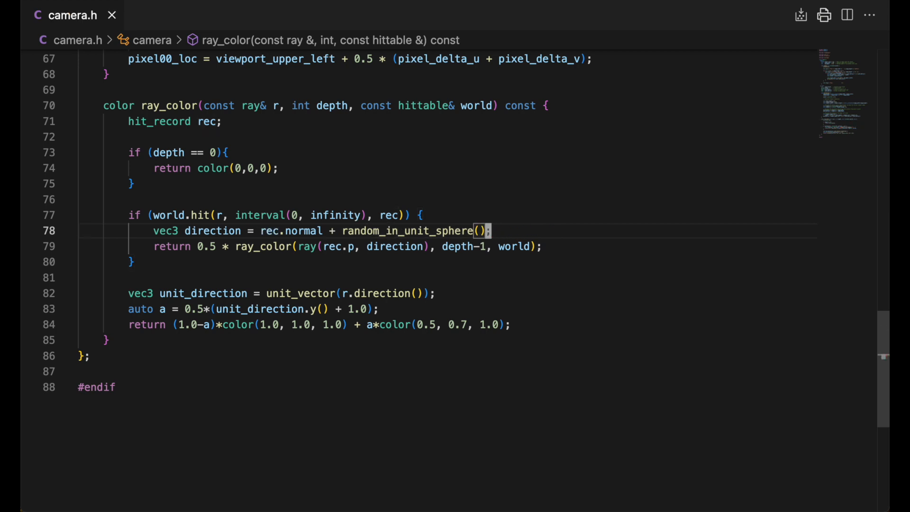
Step: Rebuild, render the scene and enlarge the resulting image window
{"action": "key", "text": "ctrl+grave"}
{"action": "type", "text": "rt"}
{"action": "key", "text": "Return"}
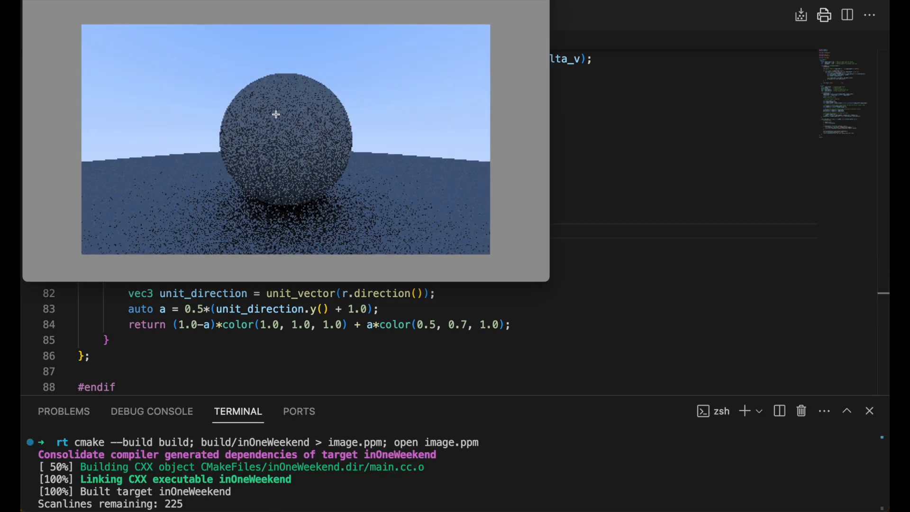
{"action": "left_click_drag", "start_coordinate": [276, 7], "coordinate": [281, 33]}
{"action": "double_click", "coordinate": [193, 16]}
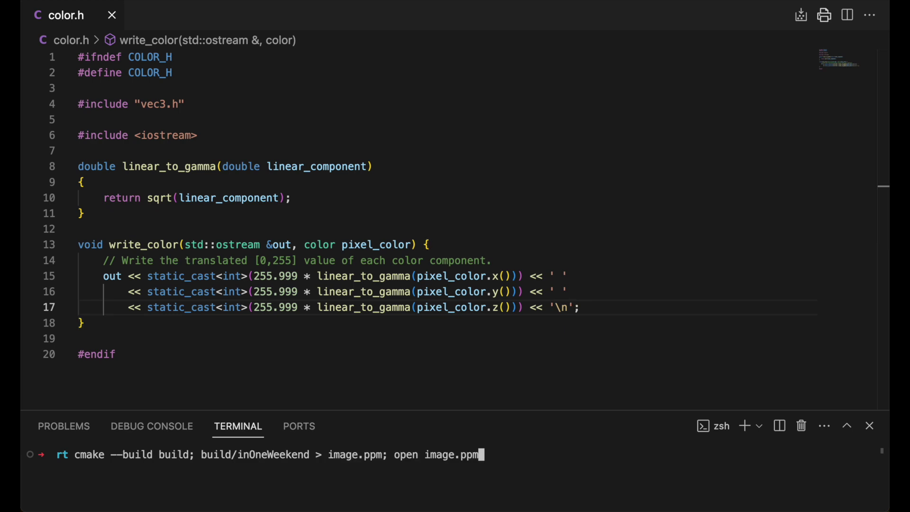
Step: Rebuild and render the gamma-corrected scene
{"action": "key", "text": "Return"}
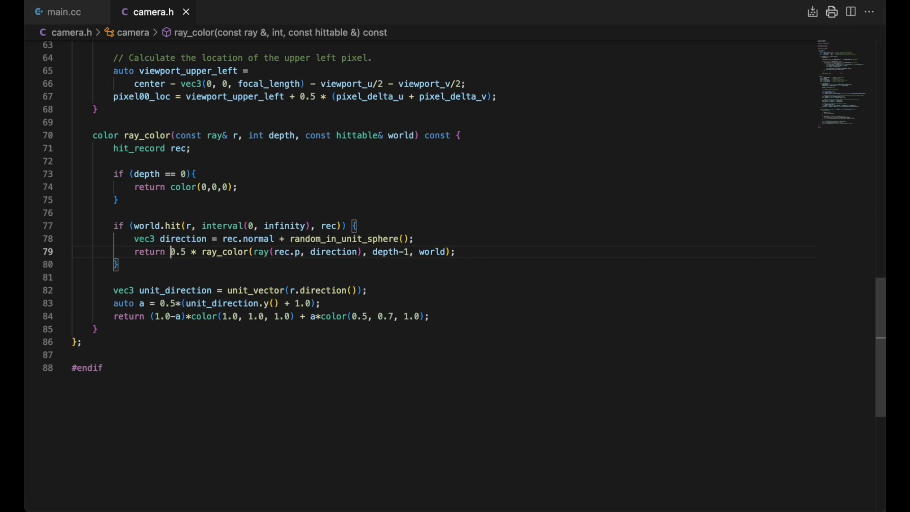
{"action": "type", "text": "color("}
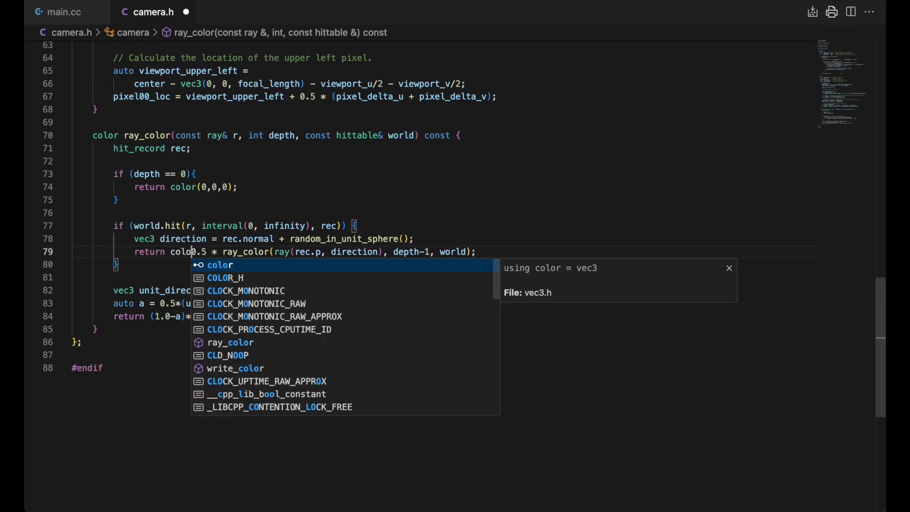
{"action": "type", "text": "0.5, 0.5, 0.5"}
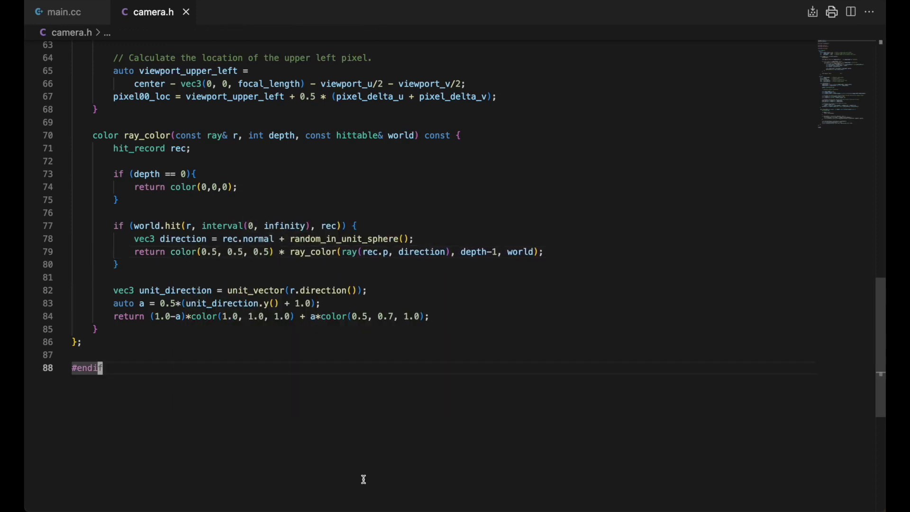
Step: Render and preview the scene with the constant-colour reflectance
{"action": "key", "text": "ctrl+grave"}
{"action": "mouse_move", "coordinate": [163, 226]}
{"action": "left_mouse_down"}
{"action": "mouse_move", "coordinate": [423, 252]}
{"action": "mouse_move", "coordinate": [661, 447]}
{"action": "left_mouse_up"}
{"action": "key", "text": "Escape"}
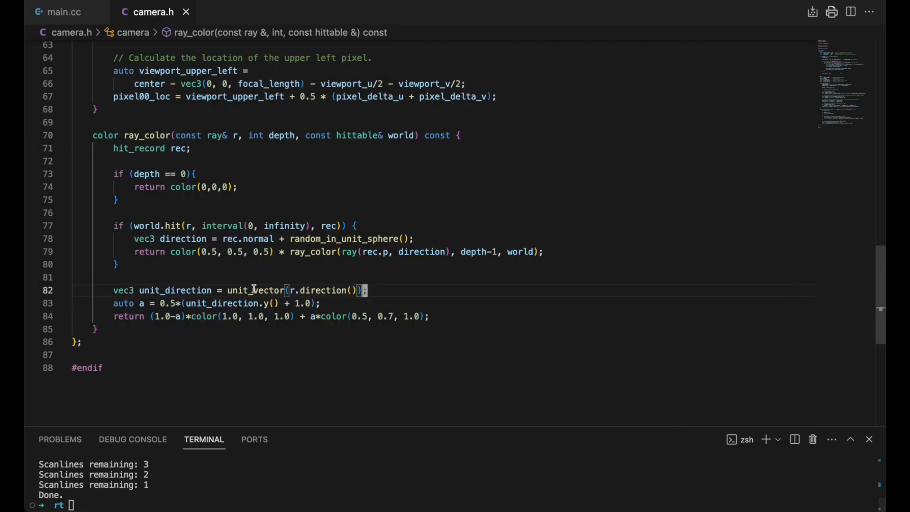
Step: Set the reflectance tint components to color(0.7, 0.2, 0.1) and render the orange scene
{"action": "left_click", "coordinate": [216, 251]}
{"action": "key", "text": "BackSpace"}
{"action": "type", "text": "7"}
{"action": "key", "text": "BackSpace"}
{"action": "type", "text": "2"}
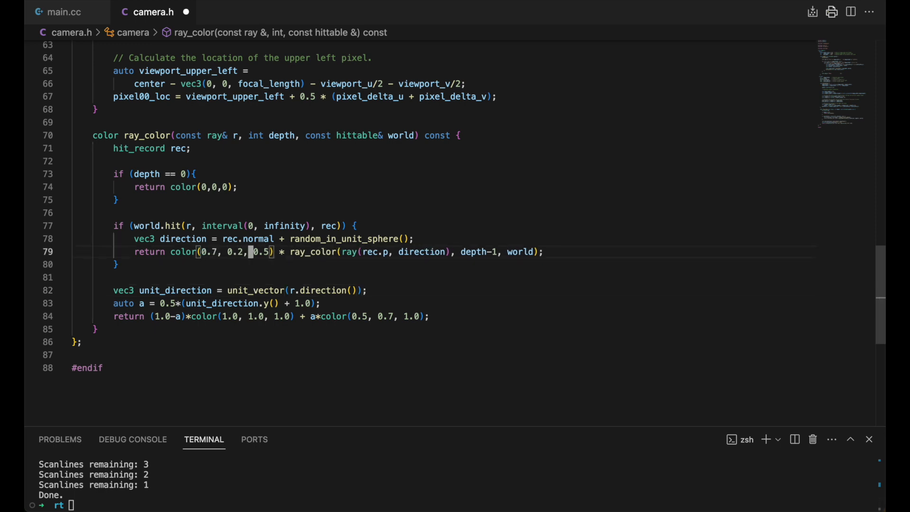
{"action": "left_click", "coordinate": [269, 252]}
{"action": "key", "text": "BackSpace"}
{"action": "type", "text": "1"}
{"action": "key", "text": "ctrl+s"}
{"action": "left_click", "coordinate": [213, 501]}
{"action": "key", "text": "Up"}
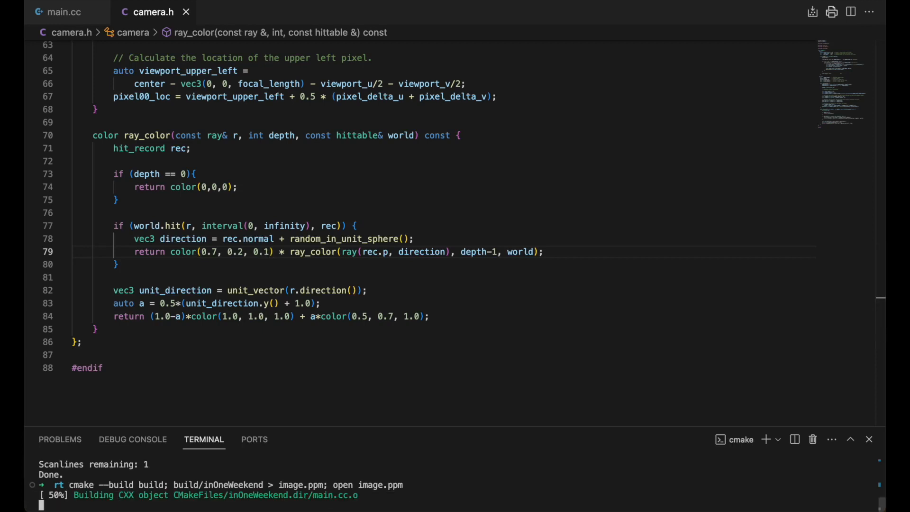
{"action": "key", "text": "Return"}
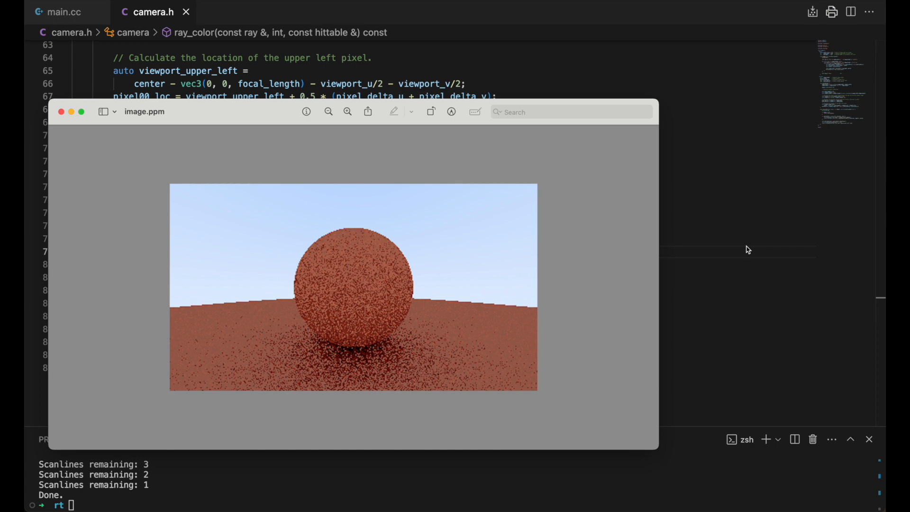
Step: Raise the red component to 1.7 and render the speckled red scene
{"action": "left_click", "coordinate": [746, 249]}
{"action": "left_click", "coordinate": [203, 251]}
{"action": "type", "text": "1"}
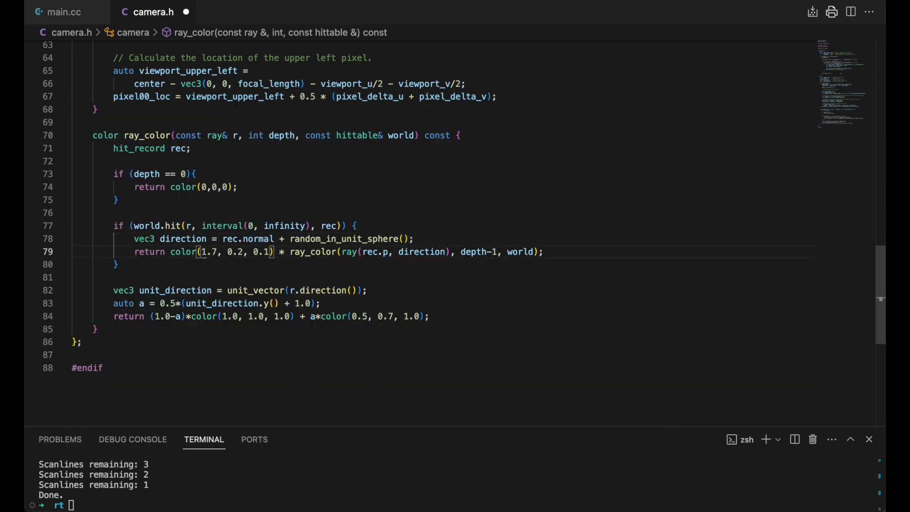
{"action": "key", "text": "ctrl+s"}
{"action": "left_click", "coordinate": [214, 501]}
{"action": "key", "text": "Up"}
{"action": "key", "text": "Return"}
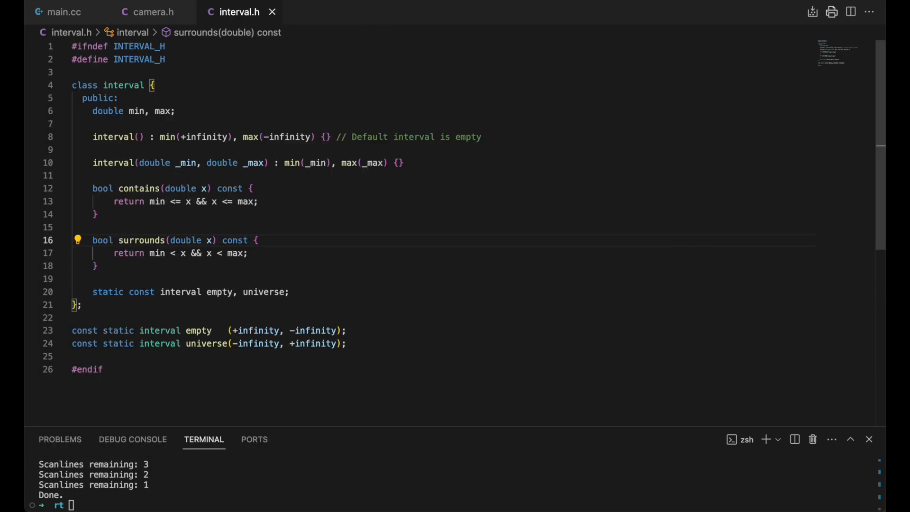
Step: Paste a clamp(double x) function after surrounds() in interval.h and view the red render
{"action": "left_click", "coordinate": [100, 265]}
{"action": "key", "text": "Return"}
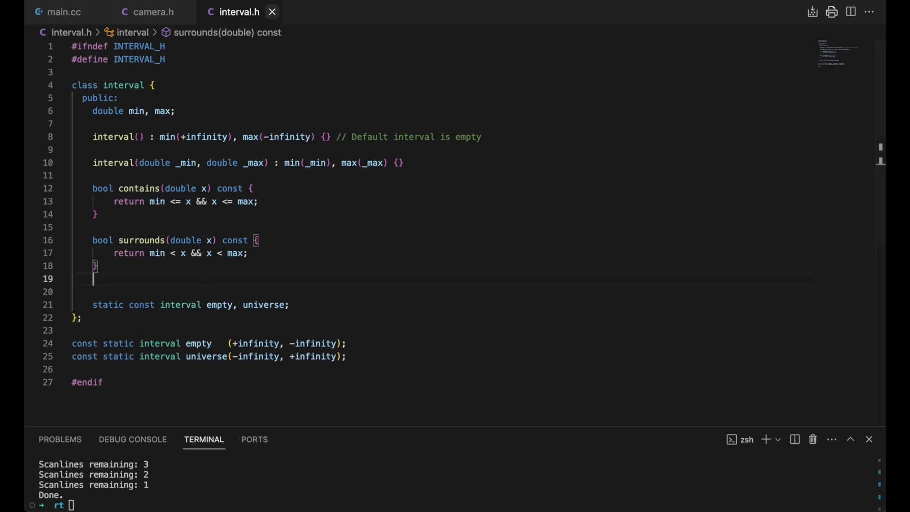
{"action": "key", "text": "ctrl+v"}
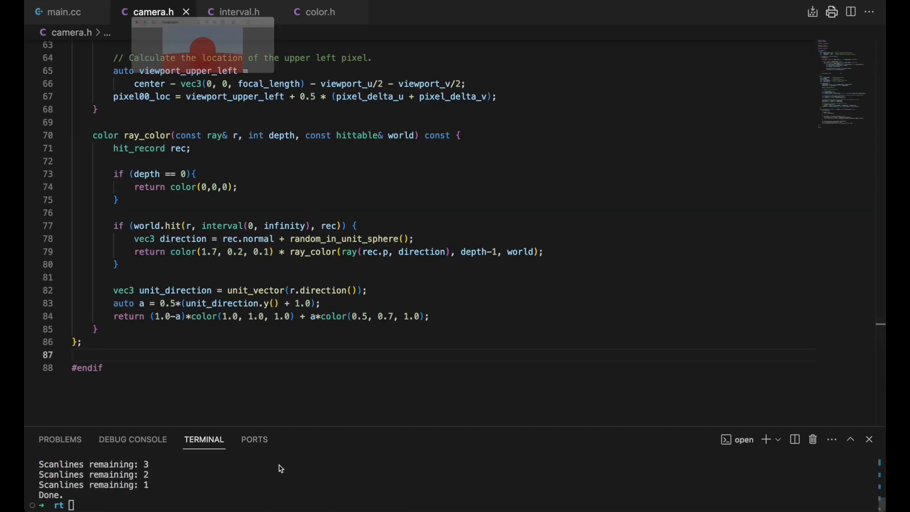
{"action": "left_click_drag", "start_coordinate": [206, 20], "coordinate": [284, 111]}
{"action": "left_click_drag", "start_coordinate": [384, 245], "coordinate": [543, 382]}
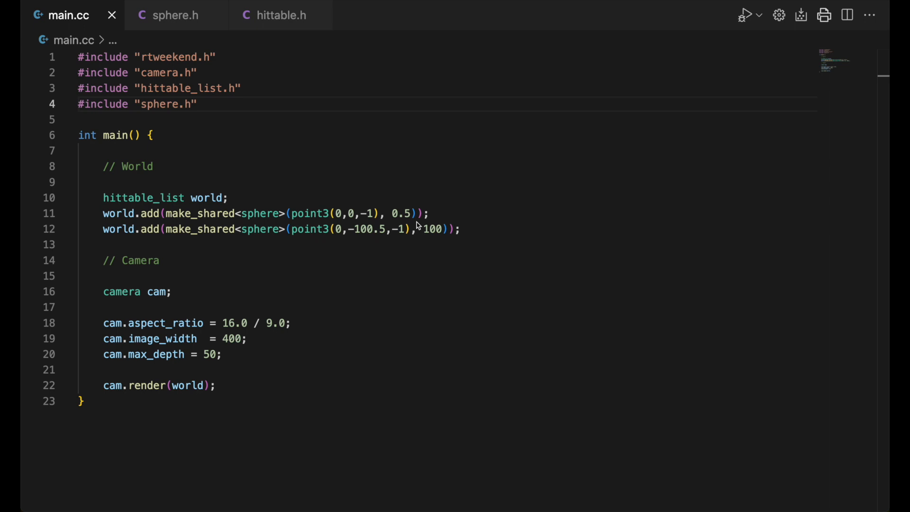
Step: Pass colour arguments to both sphere constructors in main.cc and save
{"action": "left_click", "coordinate": [418, 213]}
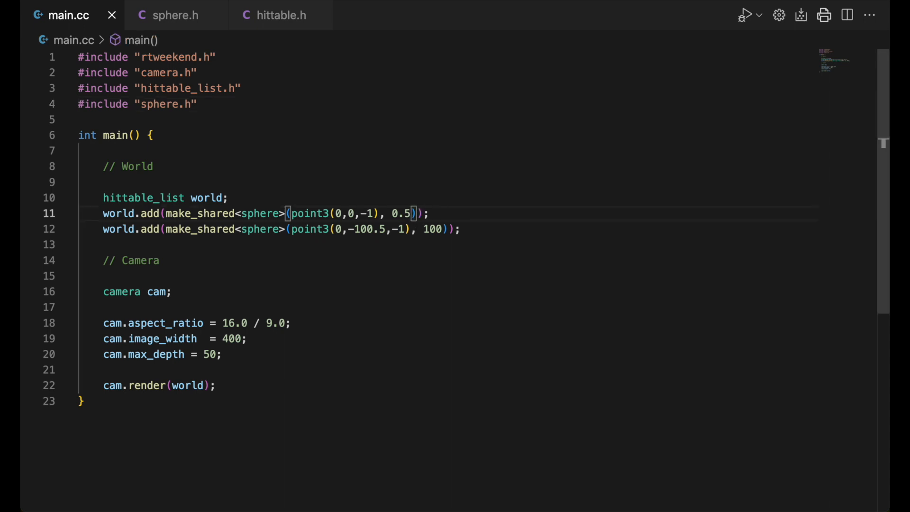
{"action": "type", "text": ", color(0."}
{"action": "type", "text": "7, 0.2, 0.1)"}
{"action": "key", "text": "Down"}
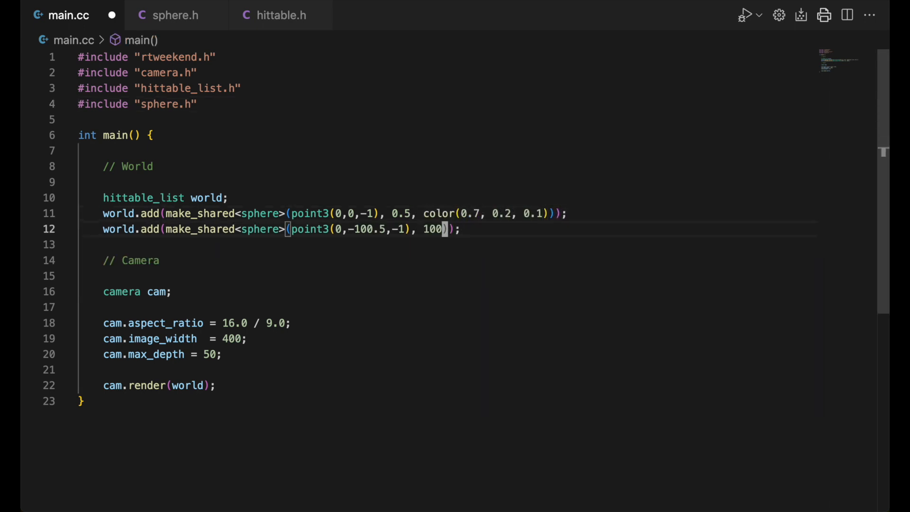
{"action": "type", "text": ", color(0.5, 0.5, 0.5)"}
{"action": "key", "text": "ctrl+s"}
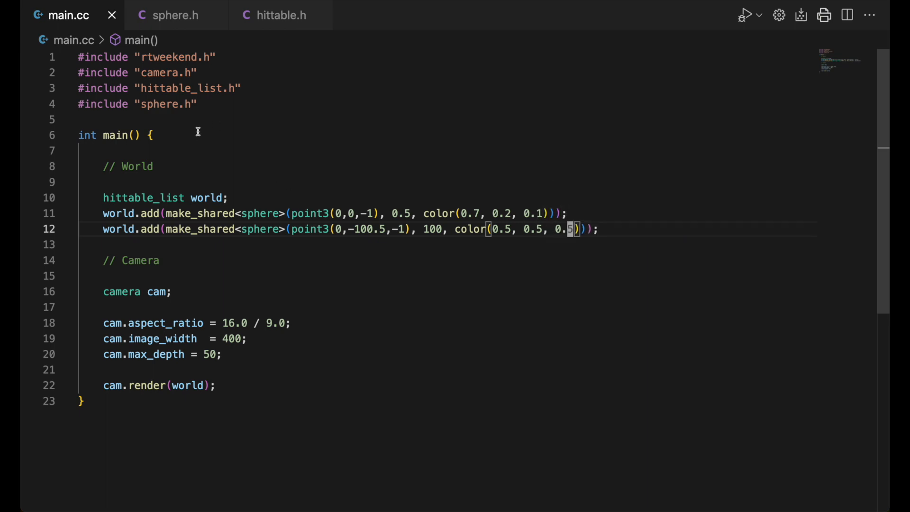
Step: Add a color albedo member to sphere.h initialised via albedo(c) from a new constructor parameter
{"action": "left_click", "coordinate": [171, 15]}
{"action": "type", "text": ", color c"}
{"action": "left_click", "coordinate": [215, 292]}
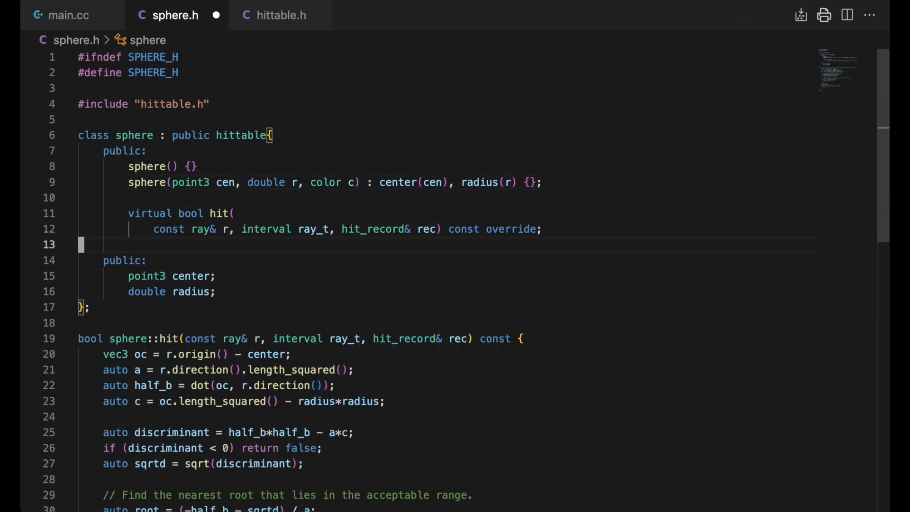
{"action": "key", "text": "Return"}
{"action": "type", "text": "color albedo;"}
{"action": "left_click", "coordinate": [520, 183]}
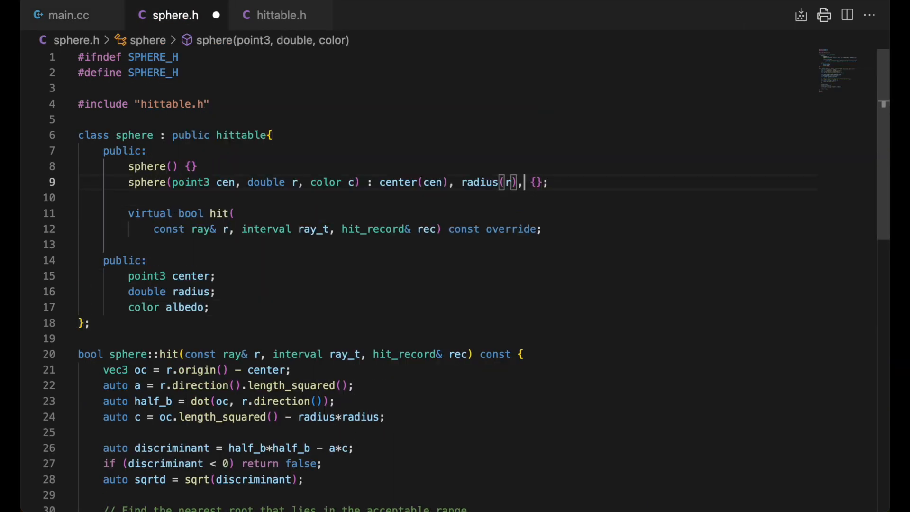
{"action": "type", "text": ", albedo(c)"}
{"action": "key", "text": "ctrl+s"}
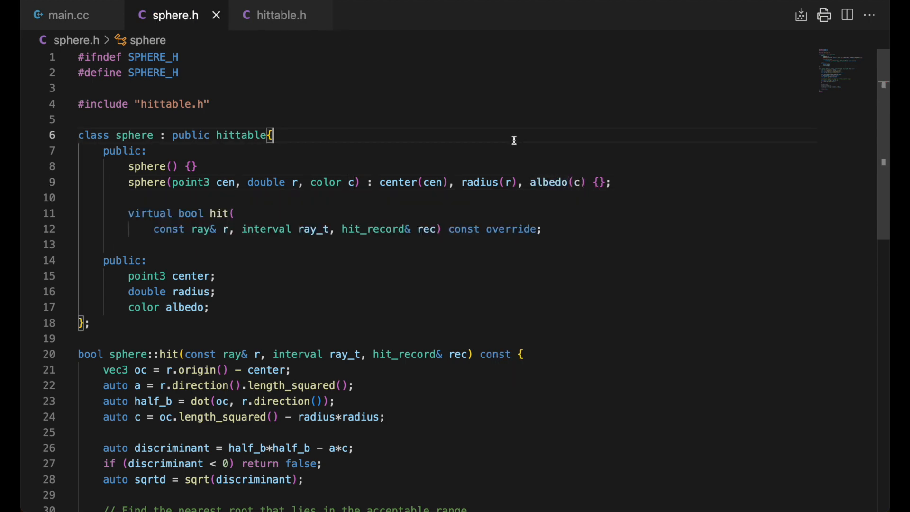
{"action": "scroll", "coordinate": [480, 198], "scroll_direction": "down", "scroll_amount": 6}
{"action": "scroll", "coordinate": [480, 198], "scroll_direction": "down", "scroll_amount": 3}
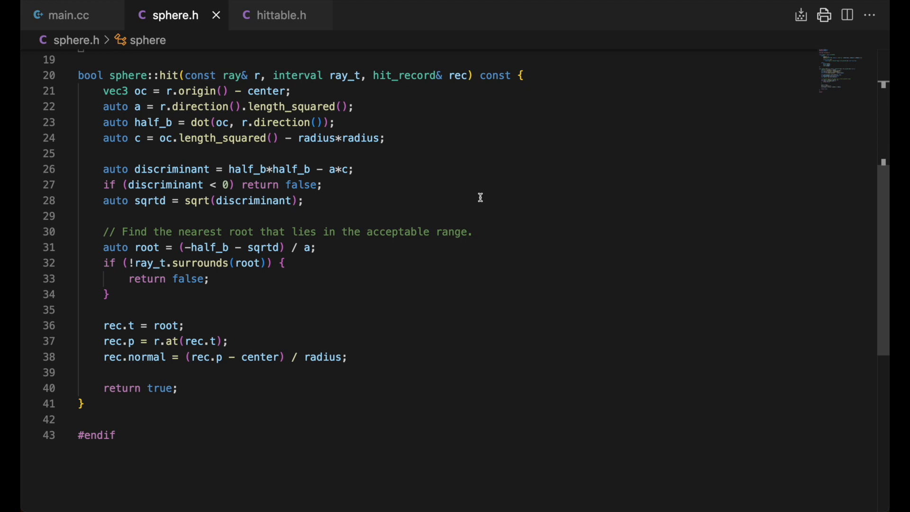
{"action": "left_click_drag", "start_coordinate": [103, 372], "coordinate": [122, 373]}
Step: Add an attenuation colour to hit_record and set it from albedo in sphere::hit
{"action": "left_click", "coordinate": [280, 15]}
{"action": "left_click", "coordinate": [184, 167]}
{"action": "key", "text": "Return"}
{"action": "key", "text": "Return"}
{"action": "type", "text": "col"}
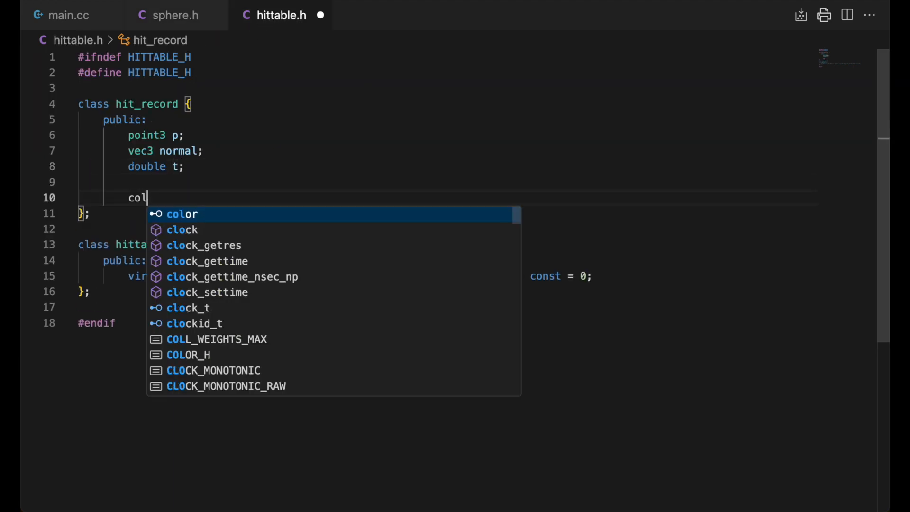
{"action": "type", "text": "or attenuation;"}
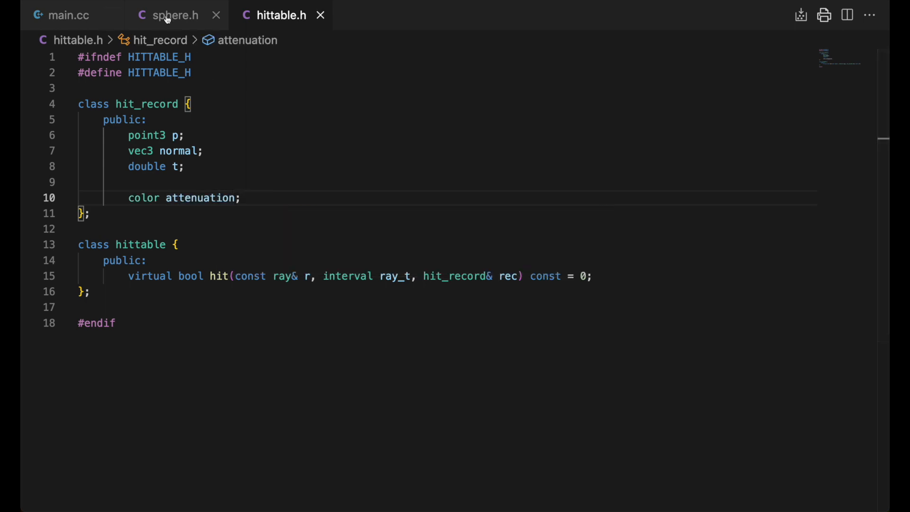
{"action": "left_click", "coordinate": [174, 15]}
{"action": "left_click", "coordinate": [347, 356]}
{"action": "key", "text": "Return"}
{"action": "key", "text": "Return"}
{"action": "type", "text": "rec.attenuation = a"}
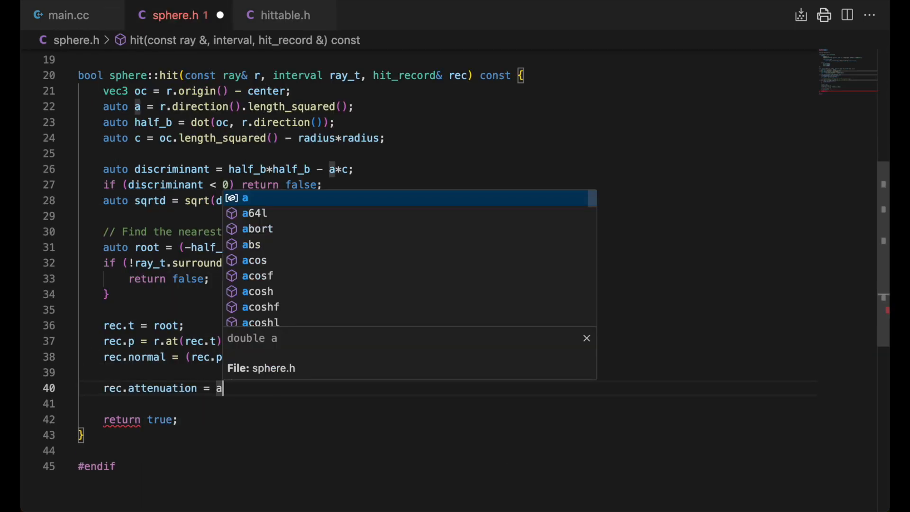
{"action": "type", "text": "lbedo;"}
{"action": "key", "text": "ctrl+s"}
Step: Replace the hardcoded color(1.7, 0.2, 0.2) in ray_color with rec.attenuation and rerender
{"action": "left_click", "coordinate": [281, 15]}
{"action": "left_click_drag", "start_coordinate": [324, 263], "coordinate": [198, 264]}
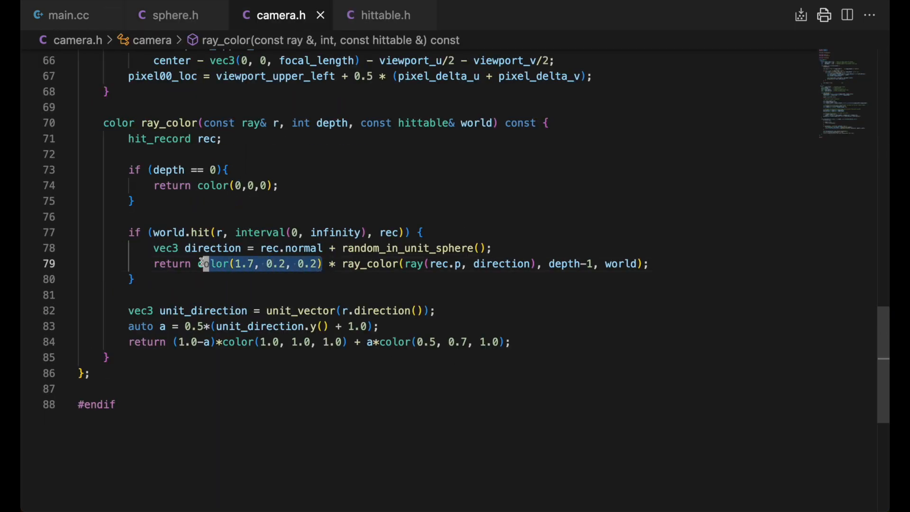
{"action": "key", "text": "BackSpace"}
{"action": "type", "text": "rec.attenuation"}
{"action": "key", "text": "ctrl+s"}
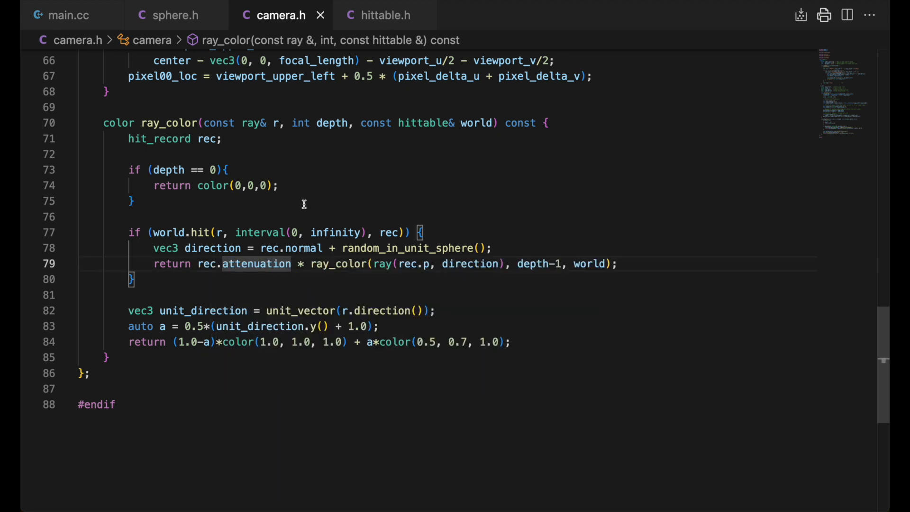
{"action": "left_click", "coordinate": [304, 204]}
{"action": "key", "text": "ctrl+grave"}
{"action": "key", "text": "Up"}
{"action": "key", "text": "Return"}
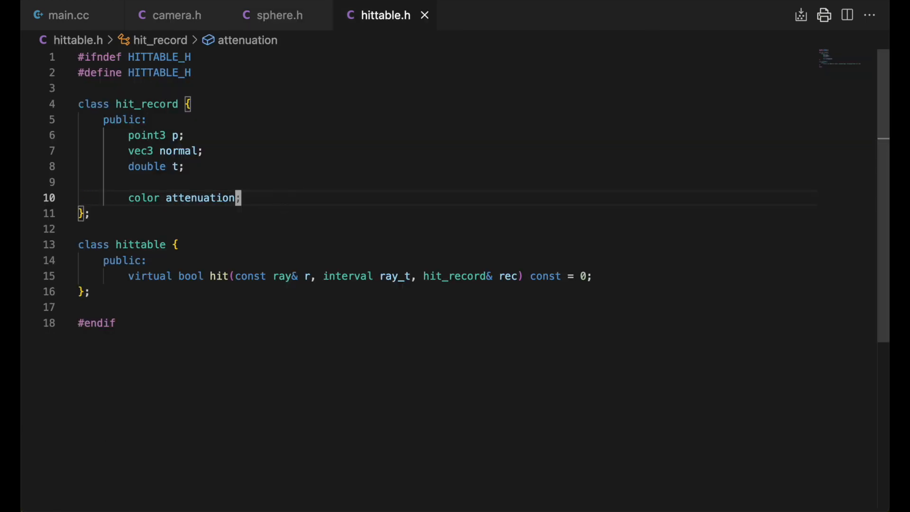
{"action": "type", "text": ";"}
Step: Add a scattered ray to hit_record and assign ray(rec.p, direction) to it in sphere::hit
{"action": "key", "text": "Return"}
{"action": "type", "text": "ray scatter"}
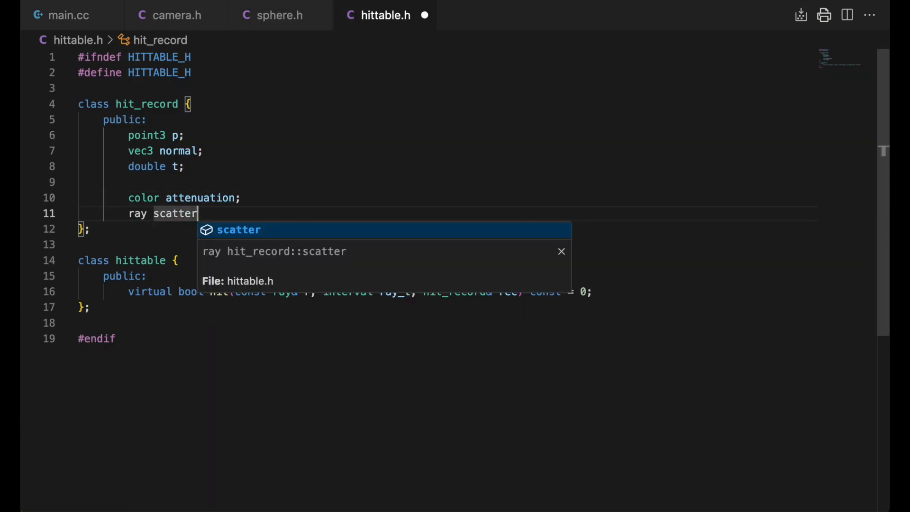
{"action": "type", "text": "ed;"}
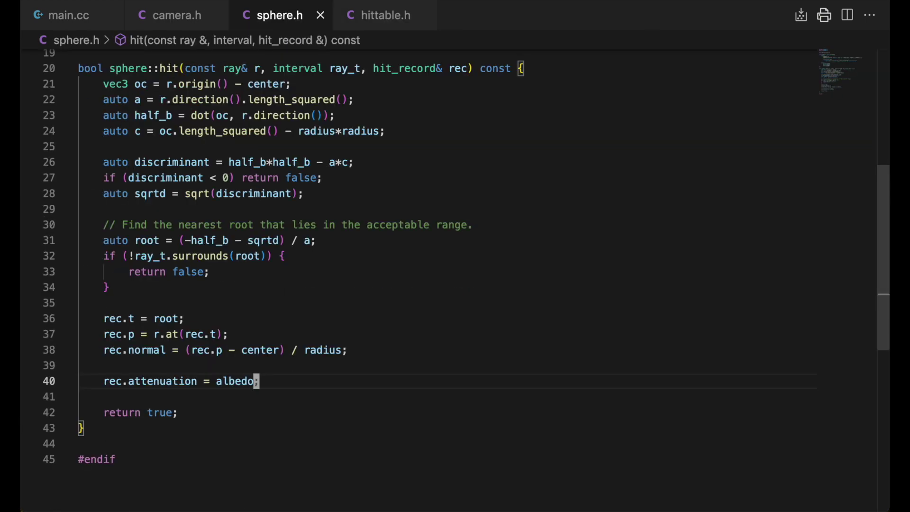
{"action": "key", "text": "Return"}
{"action": "type", "text": "vec3 direction = rec.normal + random_in_unit_sphere();"}
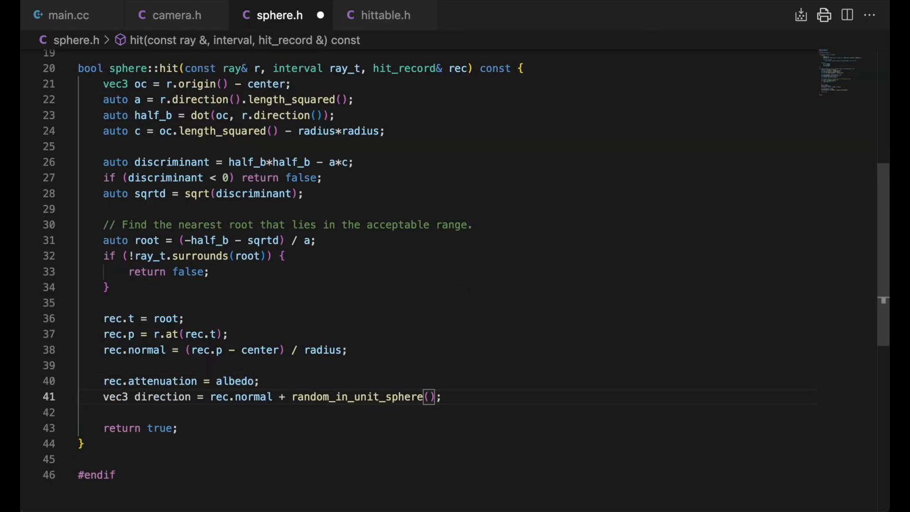
{"action": "left_click", "coordinate": [171, 15]}
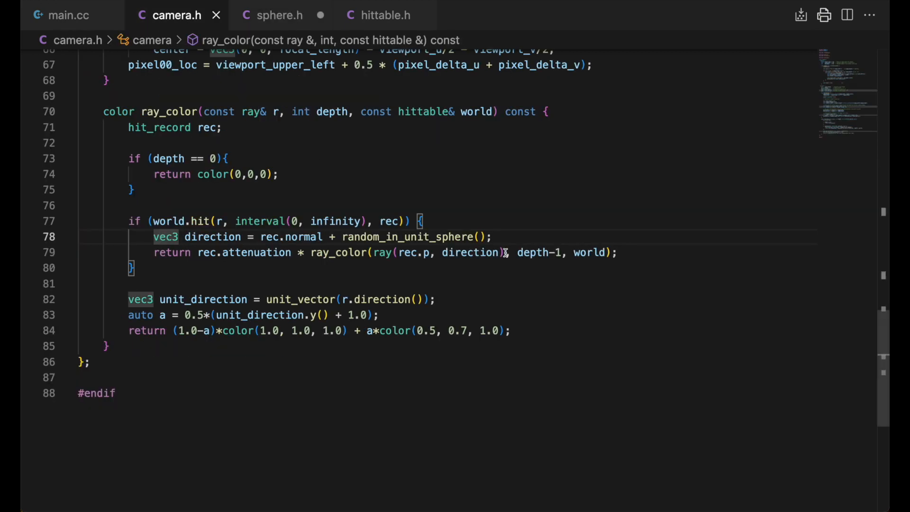
{"action": "left_click_drag", "start_coordinate": [503, 253], "coordinate": [372, 253]}
{"action": "key", "text": "ctrl+c"}
{"action": "left_click", "coordinate": [279, 15]}
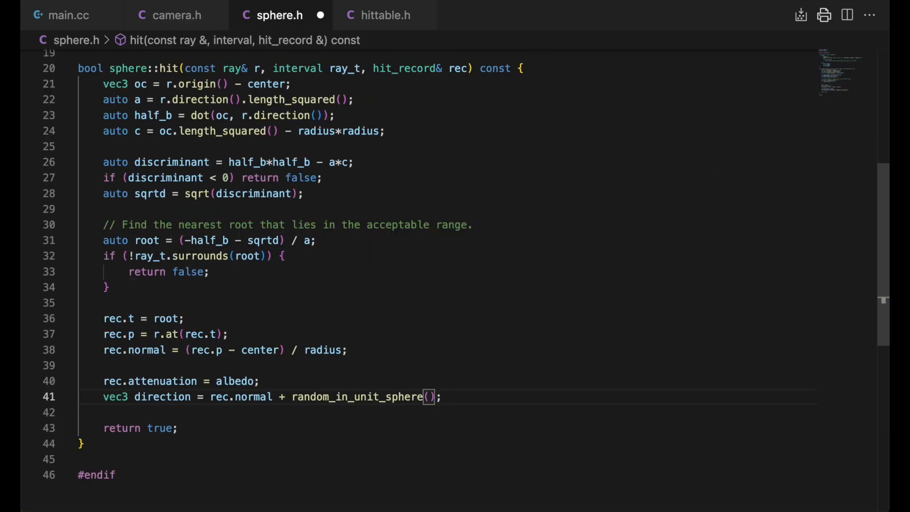
{"action": "key", "text": "Return"}
{"action": "type", "text": "rec.s"}
{"action": "key", "text": "Tab"}
{"action": "type", "text": "="}
{"action": "key", "text": "ctrl+v"}
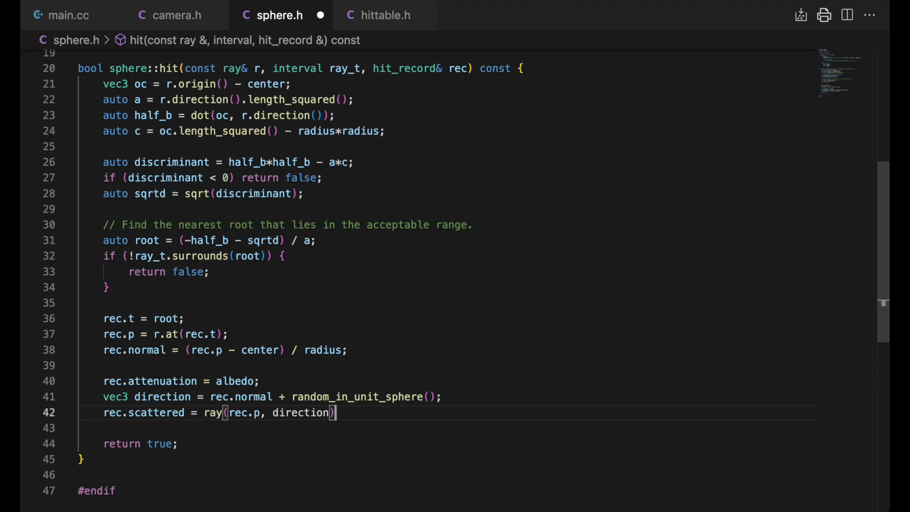
{"action": "type", "text": ";"}
{"action": "key", "text": "ctrl+s"}
Step: Recurse on rec.scattered in ray_color, rebuild and bring the red-sphere render into view
{"action": "left_click", "coordinate": [171, 15]}
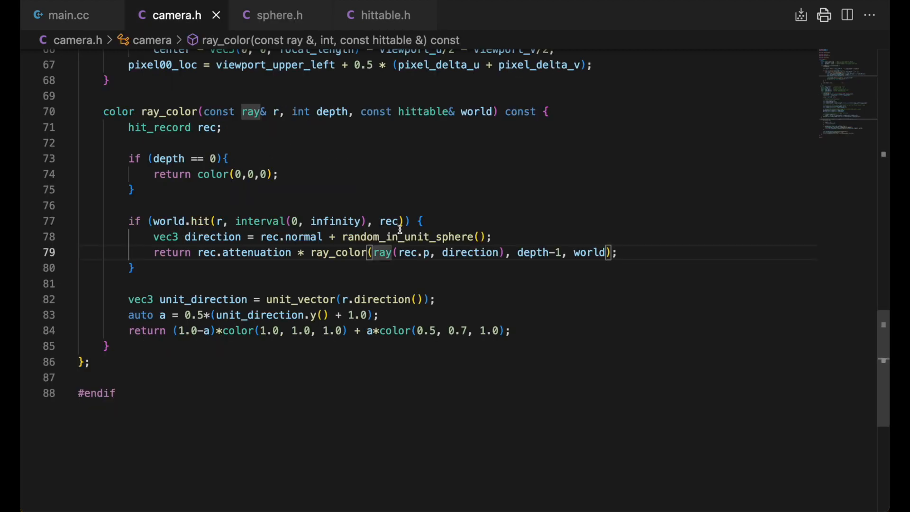
{"action": "left_click", "coordinate": [154, 236]}
{"action": "left_click_drag", "start_coordinate": [504, 237], "coordinate": [373, 236]}
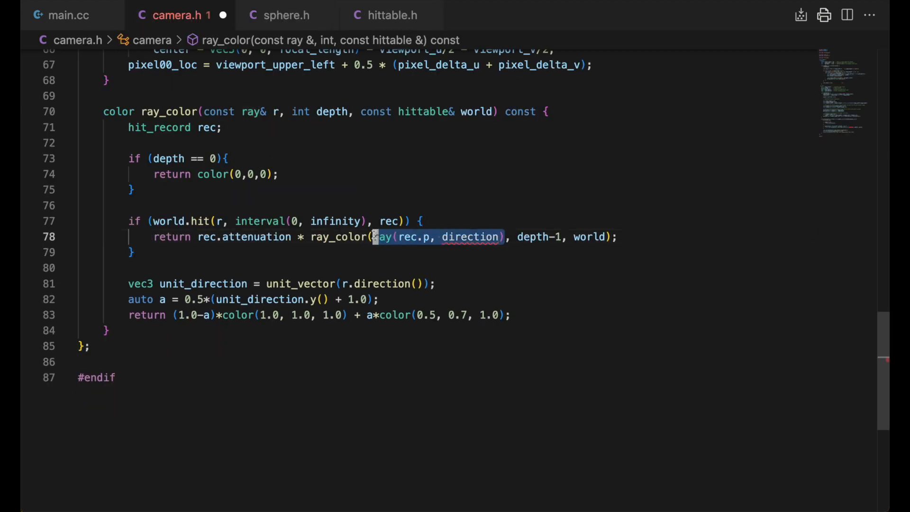
{"action": "type", "text": "rec.sc"}
{"action": "key", "text": "Tab"}
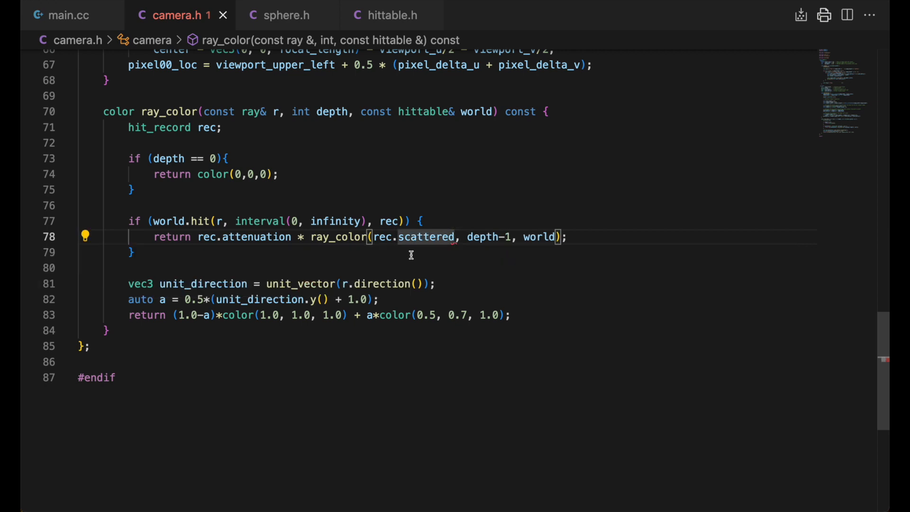
{"action": "key", "text": "ctrl+s"}
{"action": "left_click", "coordinate": [488, 283]}
{"action": "key", "text": "ctrl+grave"}
{"action": "key", "text": "Up"}
{"action": "key", "text": "Return"}
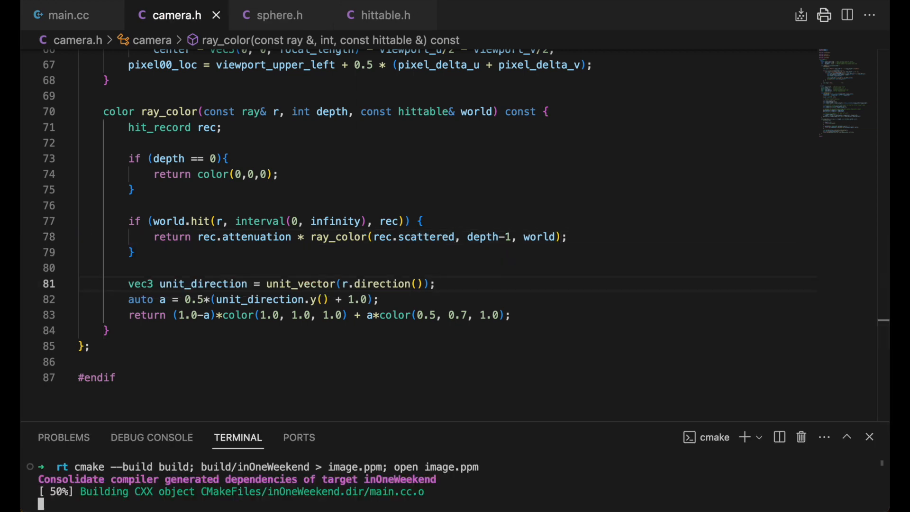
{"action": "left_click_drag", "start_coordinate": [276, 4], "coordinate": [321, 59]}
Step: Handwrite v, n̂ and θi = θr with small marks above the angles beside the reflection diagram
{"action": "left_click_drag", "start_coordinate": [435, 218], "coordinate": [732, 457]}
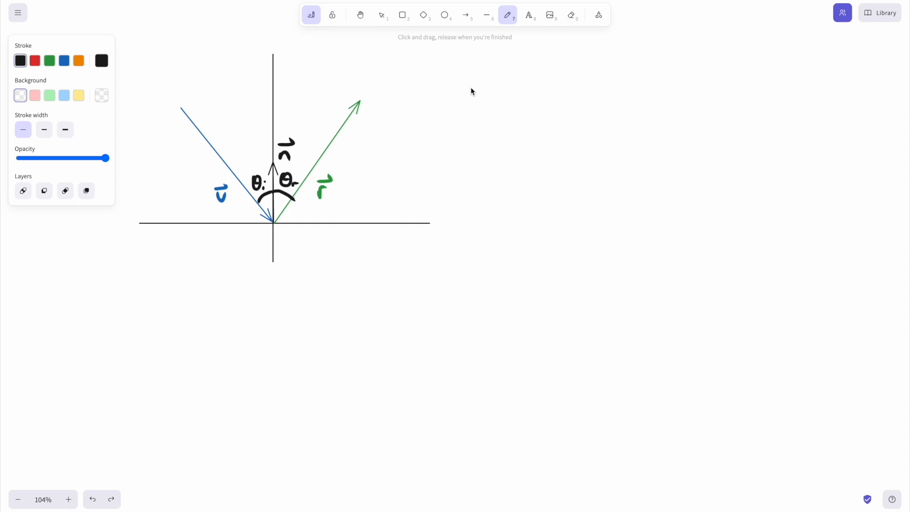
{"action": "mouse_move", "coordinate": [471, 87]}
{"action": "left_mouse_down"}
{"action": "mouse_move", "coordinate": [483, 89]}
{"action": "mouse_move", "coordinate": [487, 74]}
{"action": "mouse_move", "coordinate": [549, 101]}
{"action": "mouse_move", "coordinate": [546, 77]}
{"action": "left_mouse_up"}
{"action": "left_click_drag", "start_coordinate": [605, 77], "coordinate": [612, 86]}
{"action": "left_click_drag", "start_coordinate": [625, 82], "coordinate": [642, 83]}
{"action": "left_click_drag", "start_coordinate": [654, 71], "coordinate": [681, 89]}
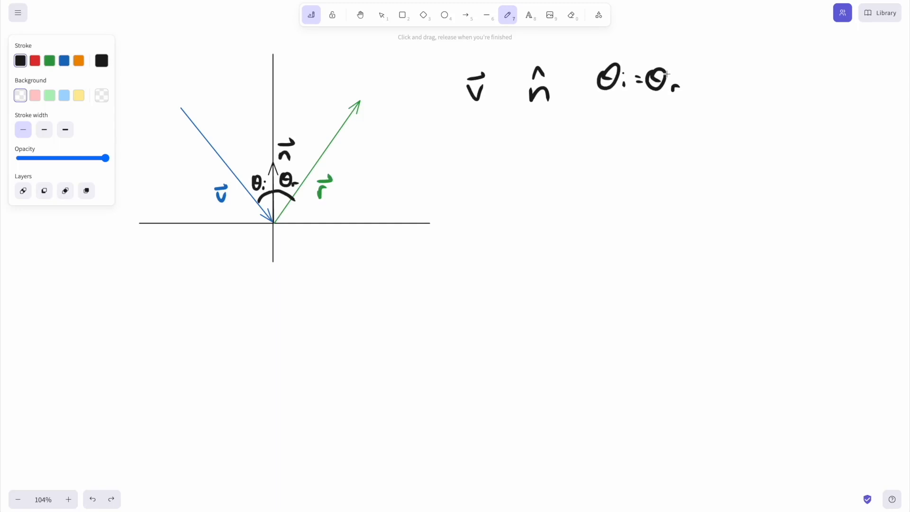
{"action": "left_click_drag", "start_coordinate": [609, 40], "coordinate": [613, 48]}
{"action": "left_click_drag", "start_coordinate": [653, 37], "coordinate": [657, 51]}
{"action": "left_click", "coordinate": [653, 57]}
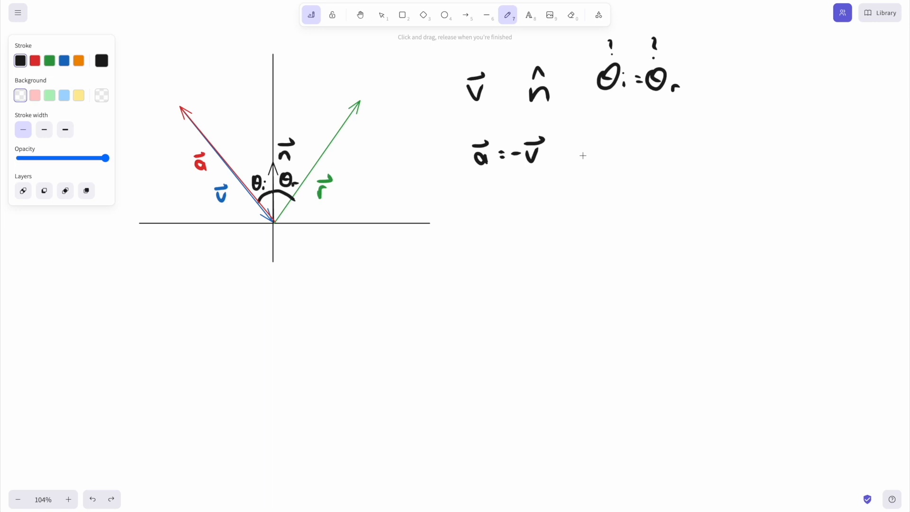
Step: Add axis ticks and draw the parallel and perpendicular component arrows for a and r
{"action": "left_click_drag", "start_coordinate": [365, 220], "coordinate": [365, 229]}
{"action": "left_click_drag", "start_coordinate": [268, 104], "coordinate": [281, 104]}
{"action": "left_click_drag", "start_coordinate": [185, 220], "coordinate": [185, 232]}
{"action": "key", "text": "a"}
{"action": "left_click_drag", "start_coordinate": [365, 242], "coordinate": [185, 244]}
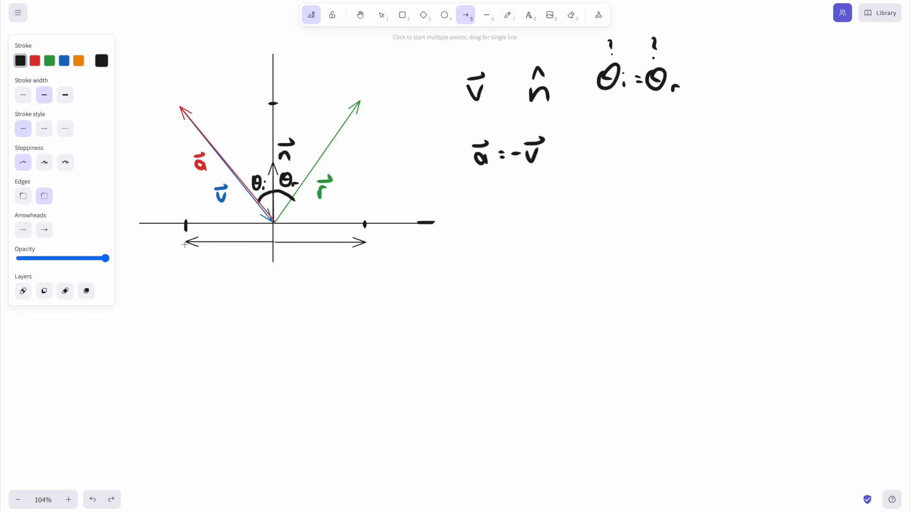
{"action": "left_click_drag", "start_coordinate": [364, 224], "coordinate": [365, 103]}
{"action": "left_click_drag", "start_coordinate": [185, 225], "coordinate": [185, 114]}
Step: Label the component arrows r∥, a∥, r⊥ and a⊥ with the pen
{"action": "key", "text": "p"}
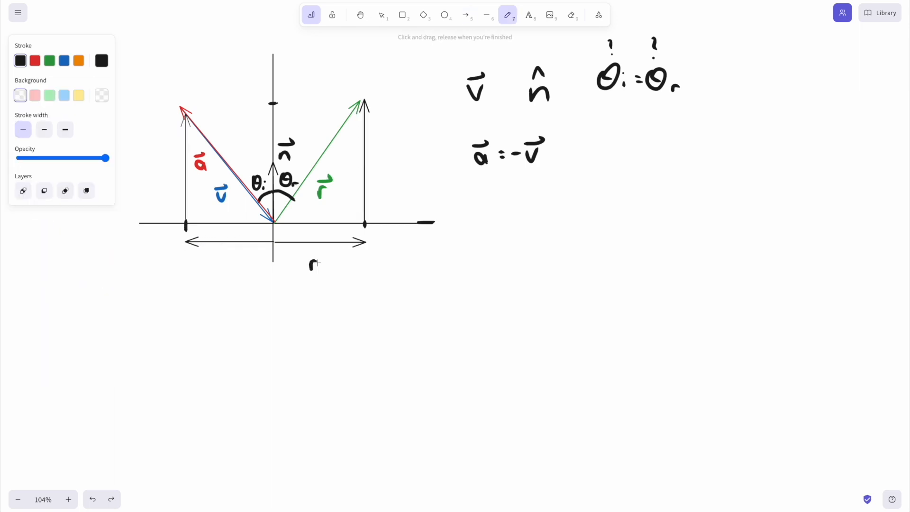
{"action": "left_click_drag", "start_coordinate": [320, 259], "coordinate": [310, 253]}
{"action": "mouse_move", "coordinate": [213, 259]}
{"action": "left_mouse_down"}
{"action": "mouse_move", "coordinate": [238, 271]}
{"action": "mouse_move", "coordinate": [238, 250]}
{"action": "left_mouse_up"}
{"action": "left_click_drag", "start_coordinate": [235, 267], "coordinate": [241, 275]}
{"action": "mouse_move", "coordinate": [375, 168]}
{"action": "left_mouse_down"}
{"action": "mouse_move", "coordinate": [389, 182]}
{"action": "mouse_move", "coordinate": [390, 149]}
{"action": "left_mouse_up"}
{"action": "left_click_drag", "start_coordinate": [147, 164], "coordinate": [163, 179]}
{"action": "mouse_move", "coordinate": [158, 172]}
{"action": "left_mouse_down"}
{"action": "mouse_move", "coordinate": [169, 181]}
{"action": "mouse_move", "coordinate": [161, 150]}
{"action": "left_mouse_up"}
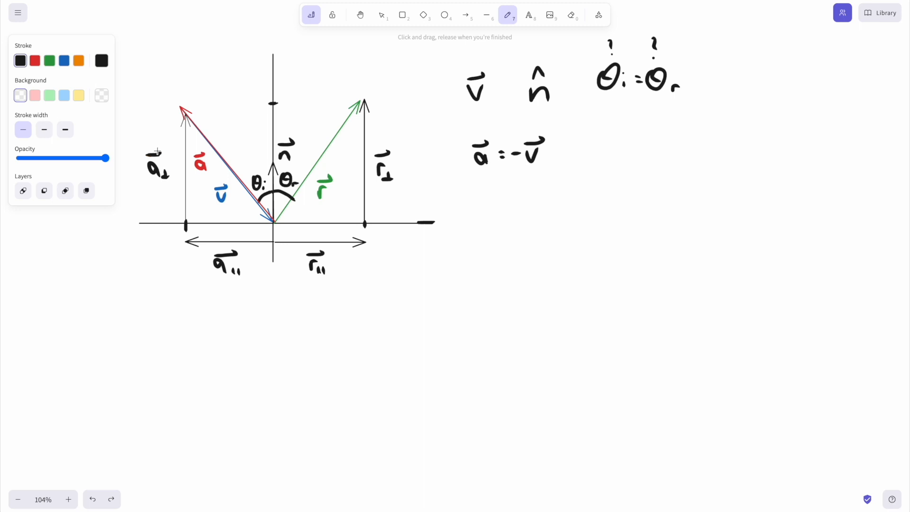
Step: Write the relations r = r∥ + r⊥, a⊥ = r⊥ and a∥ = −r∥ beside a = −v
{"action": "left_click_drag", "start_coordinate": [618, 146], "coordinate": [629, 164]}
{"action": "mouse_move", "coordinate": [614, 140]}
{"action": "left_mouse_down"}
{"action": "mouse_move", "coordinate": [633, 136]}
{"action": "mouse_move", "coordinate": [675, 160]}
{"action": "left_mouse_up"}
{"action": "mouse_move", "coordinate": [656, 139]}
{"action": "left_mouse_down"}
{"action": "mouse_move", "coordinate": [679, 137]}
{"action": "mouse_move", "coordinate": [731, 162]}
{"action": "mouse_move", "coordinate": [726, 134]}
{"action": "left_mouse_up"}
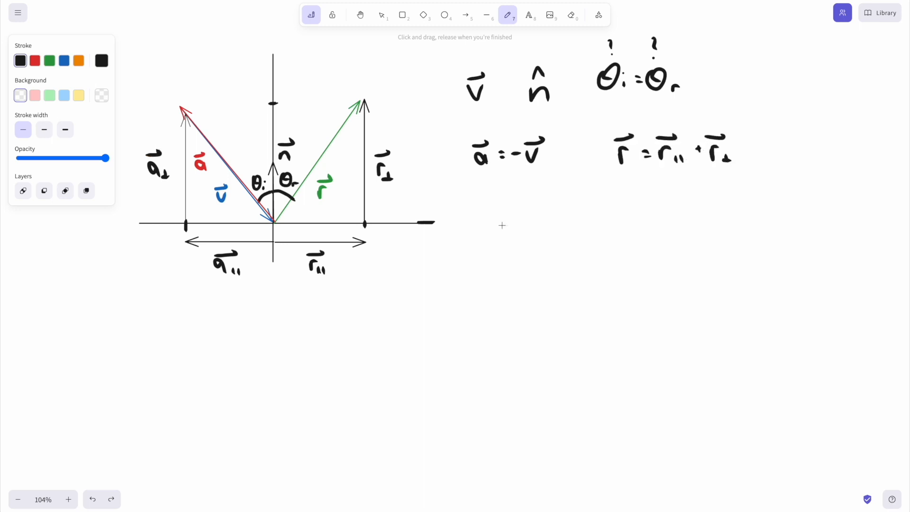
{"action": "mouse_move", "coordinate": [481, 217]}
{"action": "left_mouse_down"}
{"action": "mouse_move", "coordinate": [506, 238]}
{"action": "mouse_move", "coordinate": [498, 200]}
{"action": "left_mouse_up"}
{"action": "left_click_drag", "start_coordinate": [510, 218], "coordinate": [552, 237]}
{"action": "left_click_drag", "start_coordinate": [531, 207], "coordinate": [550, 201]}
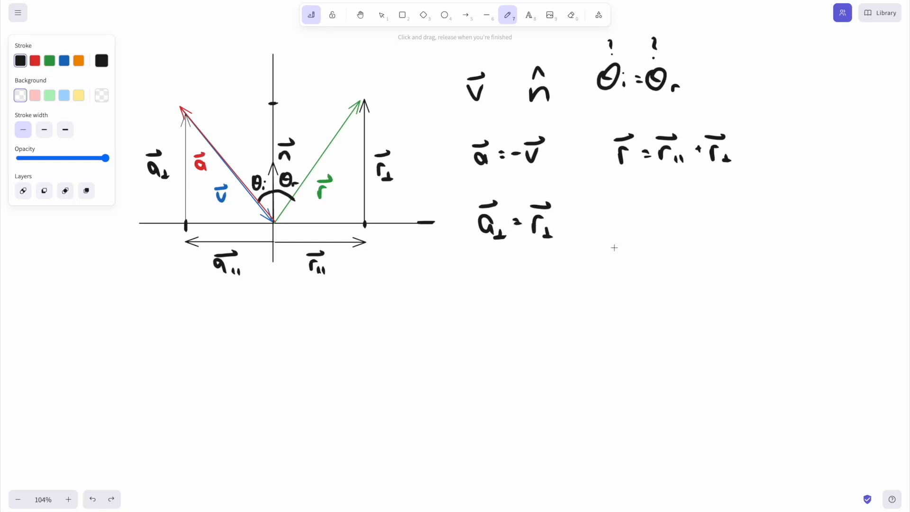
{"action": "left_click_drag", "start_coordinate": [602, 210], "coordinate": [628, 224]}
{"action": "mouse_move", "coordinate": [604, 202]}
{"action": "left_mouse_down"}
{"action": "mouse_move", "coordinate": [628, 196]}
{"action": "mouse_move", "coordinate": [701, 228]}
{"action": "left_mouse_up"}
{"action": "mouse_move", "coordinate": [666, 201]}
{"action": "left_mouse_down"}
{"action": "mouse_move", "coordinate": [696, 196]}
{"action": "mouse_move", "coordinate": [696, 205]}
{"action": "left_mouse_up"}
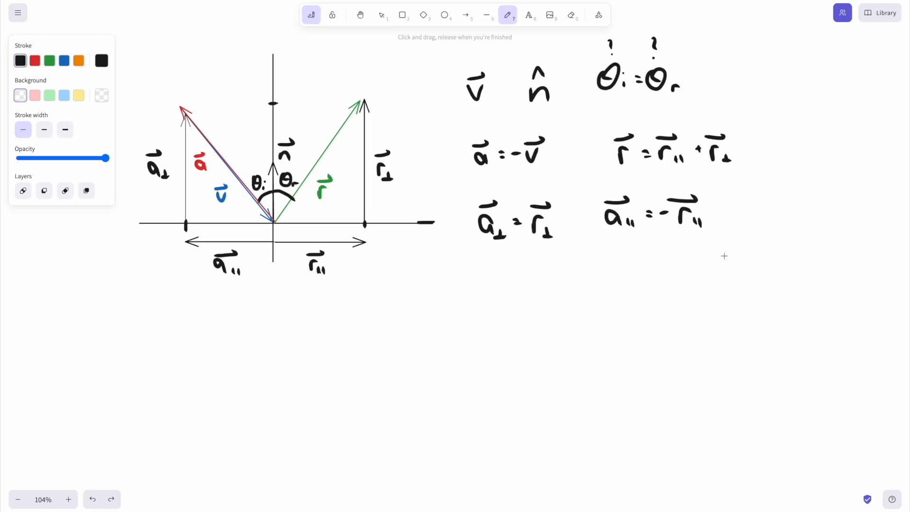
Step: Write the projection a⊥ = (a·n̂)n̂ and the decomposition a = a∥ + a⊥, a∥ = a − a⊥ at lower left
{"action": "left_click_drag", "start_coordinate": [52, 317], "coordinate": [58, 330]}
{"action": "left_click_drag", "start_coordinate": [40, 303], "coordinate": [58, 302]}
{"action": "left_click_drag", "start_coordinate": [66, 329], "coordinate": [133, 328]}
{"action": "left_click_drag", "start_coordinate": [89, 293], "coordinate": [95, 333]}
{"action": "left_click_drag", "start_coordinate": [140, 297], "coordinate": [146, 331]}
{"action": "left_click_drag", "start_coordinate": [158, 306], "coordinate": [169, 333]}
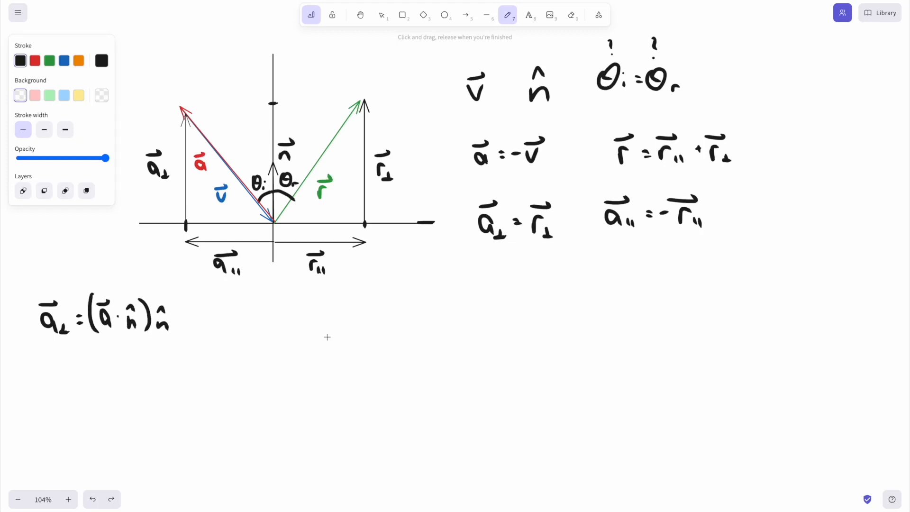
{"action": "left_click_drag", "start_coordinate": [606, 175], "coordinate": [636, 175]}
{"action": "left_click_drag", "start_coordinate": [40, 364], "coordinate": [54, 388]}
{"action": "mouse_move", "coordinate": [63, 371]}
{"action": "left_mouse_down"}
{"action": "mouse_move", "coordinate": [97, 387]}
{"action": "mouse_move", "coordinate": [129, 380]}
{"action": "left_mouse_up"}
{"action": "left_click_drag", "start_coordinate": [115, 353], "coordinate": [139, 387]}
{"action": "mouse_move", "coordinate": [32, 409]}
{"action": "left_mouse_down"}
{"action": "mouse_move", "coordinate": [56, 422]}
{"action": "mouse_move", "coordinate": [55, 402]}
{"action": "left_mouse_up"}
{"action": "left_click_drag", "start_coordinate": [64, 405], "coordinate": [134, 421]}
{"action": "left_click_drag", "start_coordinate": [108, 385], "coordinate": [131, 403]}
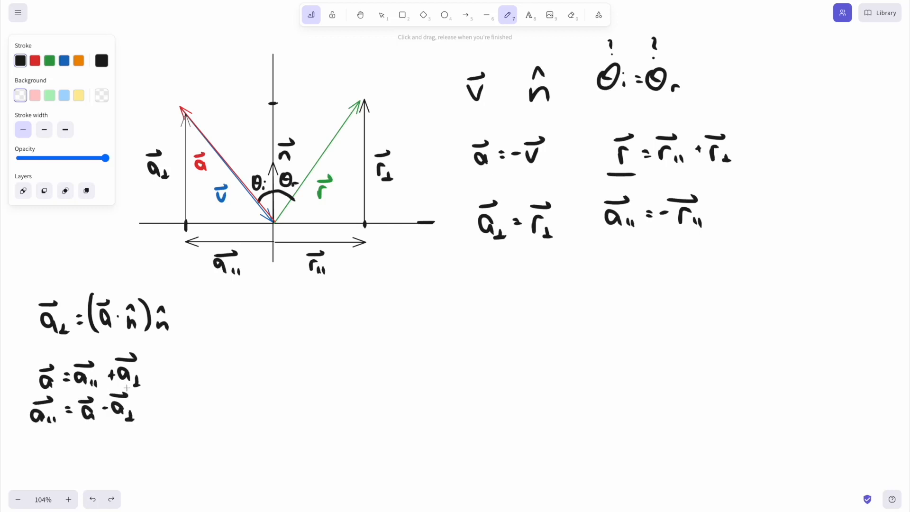
Step: Write the reflected ray r = −a + a⊥ + a⊥ and simplify it to −a + 2a⊥
{"action": "mouse_move", "coordinate": [364, 304]}
{"action": "left_mouse_down"}
{"action": "mouse_move", "coordinate": [365, 319]}
{"action": "mouse_move", "coordinate": [376, 294]}
{"action": "left_mouse_up"}
{"action": "left_click_drag", "start_coordinate": [386, 309], "coordinate": [397, 309]}
{"action": "left_click_drag", "start_coordinate": [388, 302], "coordinate": [433, 316]}
{"action": "mouse_move", "coordinate": [417, 292]}
{"action": "left_mouse_down"}
{"action": "mouse_move", "coordinate": [435, 293]}
{"action": "mouse_move", "coordinate": [454, 312]}
{"action": "left_mouse_up"}
{"action": "left_click_drag", "start_coordinate": [459, 299], "coordinate": [483, 315]}
{"action": "left_click_drag", "start_coordinate": [456, 290], "coordinate": [482, 290]}
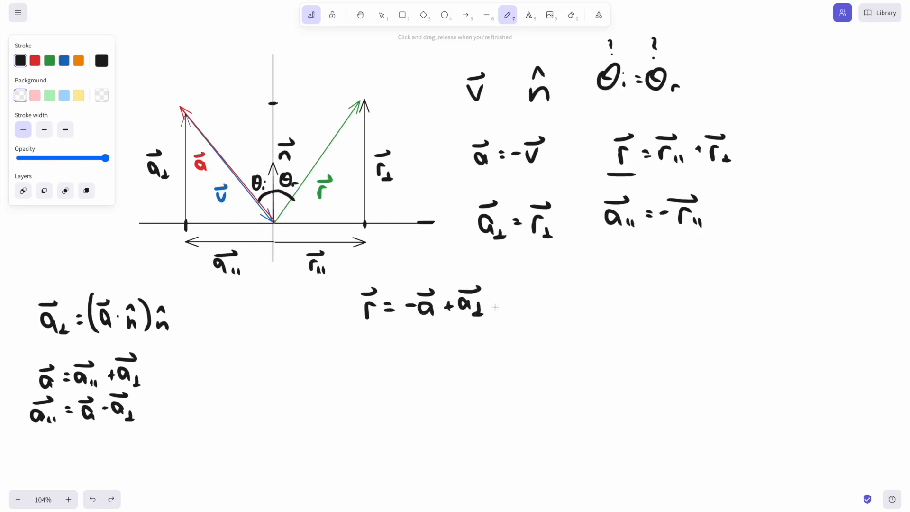
{"action": "left_click_drag", "start_coordinate": [500, 304], "coordinate": [508, 304]}
{"action": "left_click_drag", "start_coordinate": [514, 297], "coordinate": [539, 313]}
{"action": "left_click_drag", "start_coordinate": [509, 289], "coordinate": [535, 286]}
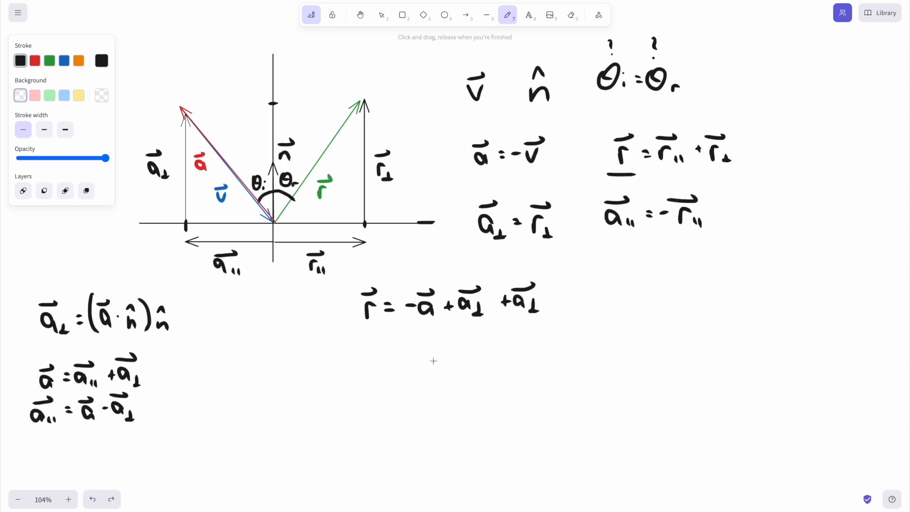
{"action": "left_click_drag", "start_coordinate": [621, 293], "coordinate": [635, 304]}
{"action": "left_click_drag", "start_coordinate": [620, 280], "coordinate": [658, 295]}
{"action": "mouse_move", "coordinate": [665, 282]}
{"action": "left_mouse_down"}
{"action": "mouse_move", "coordinate": [680, 307]}
{"action": "mouse_move", "coordinate": [714, 304]}
{"action": "left_mouse_up"}
{"action": "left_click_drag", "start_coordinate": [680, 278], "coordinate": [706, 276]}
Step: Substitute the projection to get −a + 2(a·n̂)n̂ and the final form r = v − 2(v·n̂)n̂
{"action": "left_click_drag", "start_coordinate": [572, 345], "coordinate": [577, 359]}
{"action": "left_click_drag", "start_coordinate": [600, 354], "coordinate": [701, 358]}
{"action": "mouse_move", "coordinate": [684, 336]}
{"action": "left_mouse_down"}
{"action": "mouse_move", "coordinate": [701, 334]}
{"action": "mouse_move", "coordinate": [727, 356]}
{"action": "left_mouse_up"}
{"action": "left_click_drag", "start_coordinate": [717, 340], "coordinate": [726, 340]}
{"action": "left_click_drag", "start_coordinate": [731, 328], "coordinate": [735, 355]}
{"action": "mouse_move", "coordinate": [745, 343]}
{"action": "left_mouse_down"}
{"action": "mouse_move", "coordinate": [756, 352]}
{"action": "mouse_move", "coordinate": [760, 332]}
{"action": "left_mouse_up"}
{"action": "left_click_drag", "start_coordinate": [569, 413], "coordinate": [615, 425]}
{"action": "left_click_drag", "start_coordinate": [597, 395], "coordinate": [642, 413]}
{"action": "mouse_move", "coordinate": [645, 406]}
{"action": "left_mouse_down"}
{"action": "mouse_move", "coordinate": [667, 426]}
{"action": "mouse_move", "coordinate": [760, 422]}
{"action": "left_mouse_up"}
{"action": "left_click_drag", "start_coordinate": [745, 404], "coordinate": [759, 398]}
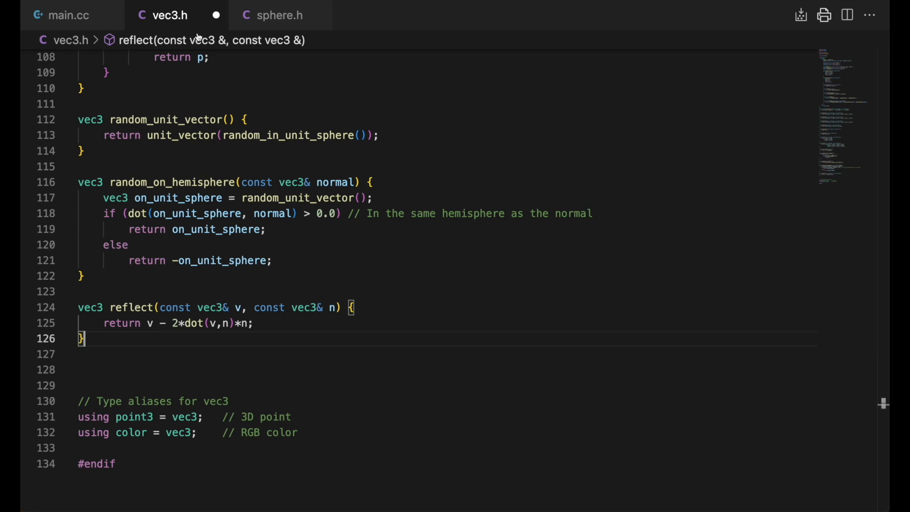
Step: In sphere.h keep the old direction line commented and set direction to reflect(r.direction(), rec.normal)
{"action": "left_click", "coordinate": [279, 15]}
{"action": "left_click", "coordinate": [441, 395]}
{"action": "key", "text": "shift+alt+Down"}
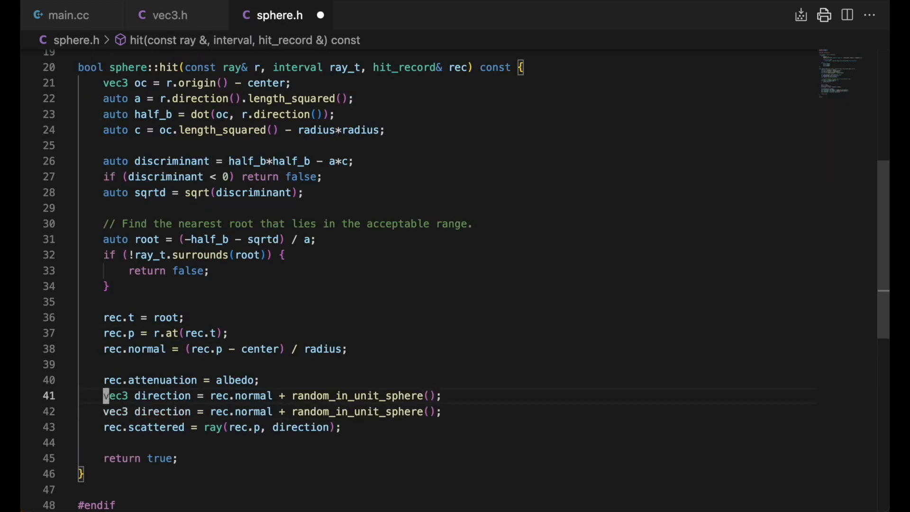
{"action": "key", "text": "ctrl+slash"}
{"action": "key", "text": "Down"}
{"action": "type", "text": "reflect("}
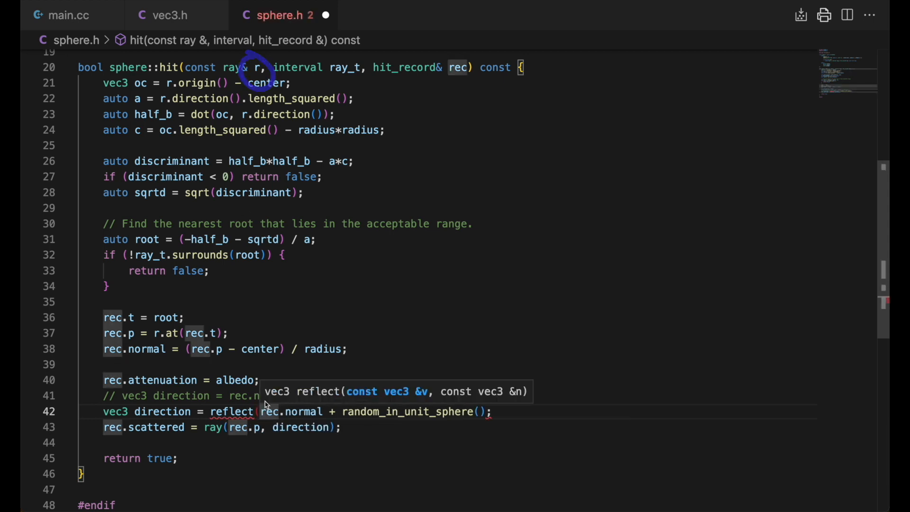
{"action": "type", "text": "r.direction(),"}
{"action": "key", "text": "ctrl+Right"}
{"action": "type", "text": ")"}
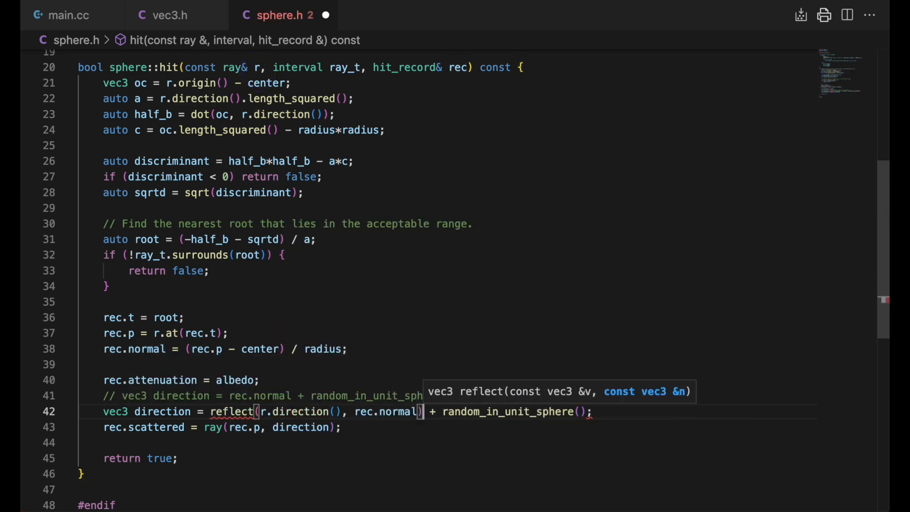
{"action": "key", "text": "shift+End"}
{"action": "type", "text": ";"}
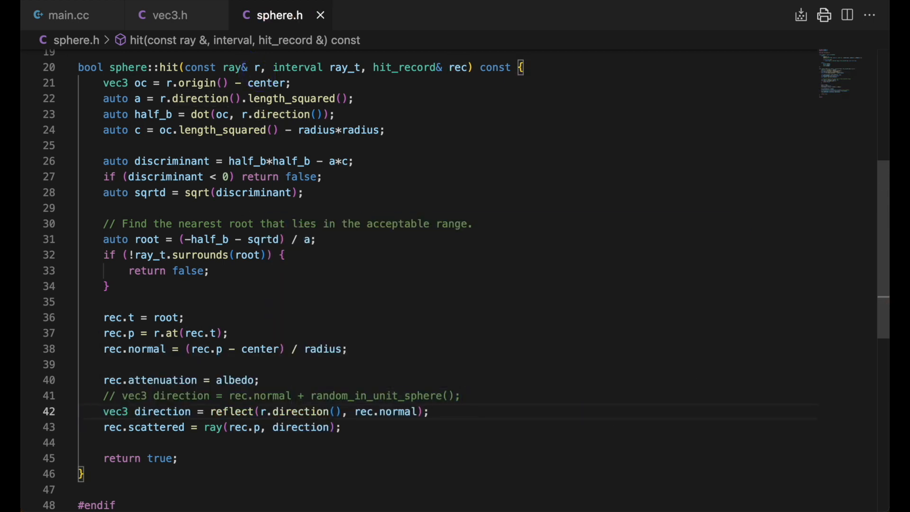
Step: Rerun the cmake build and view the enlarged image.ppm render showing a mirror-like red sphere
{"action": "key", "text": "ctrl+grave"}
{"action": "key", "text": "Up"}
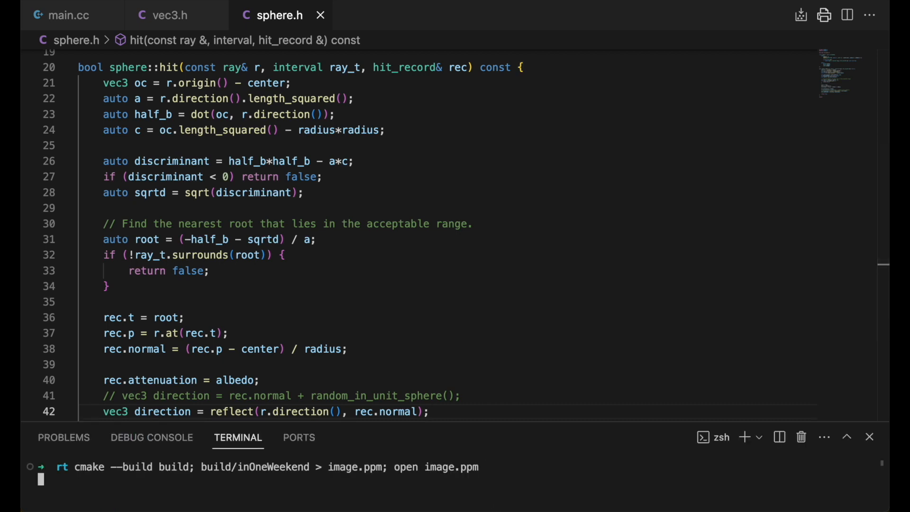
{"action": "key", "text": "Return"}
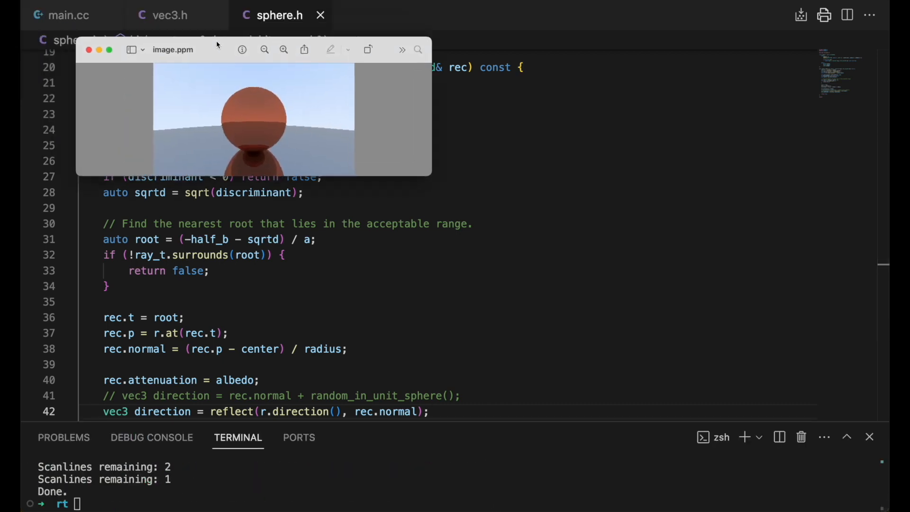
{"action": "left_click_drag", "start_coordinate": [216, 41], "coordinate": [256, 33]}
{"action": "left_click_drag", "start_coordinate": [393, 175], "coordinate": [781, 441]}
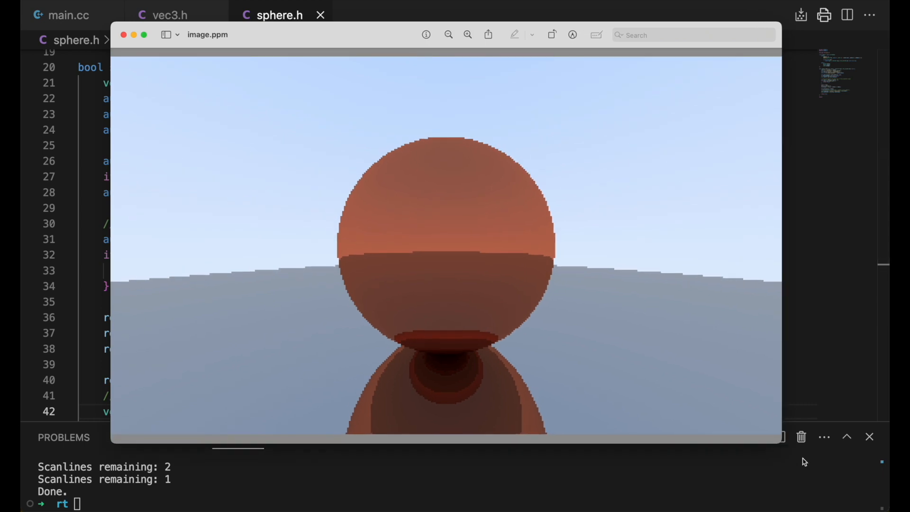
{"action": "key", "text": "super+w"}
Step: Add a bool metal member to sphere with a matching constructor parameter and initializer
{"action": "left_click", "coordinate": [210, 308]}
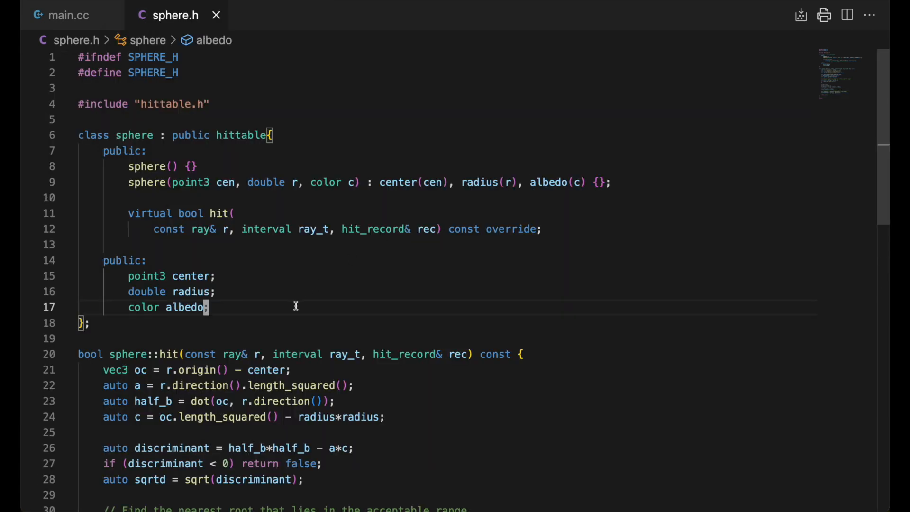
{"action": "key", "text": "Return"}
{"action": "type", "text": "bool metal;"}
{"action": "left_click", "coordinate": [357, 182]}
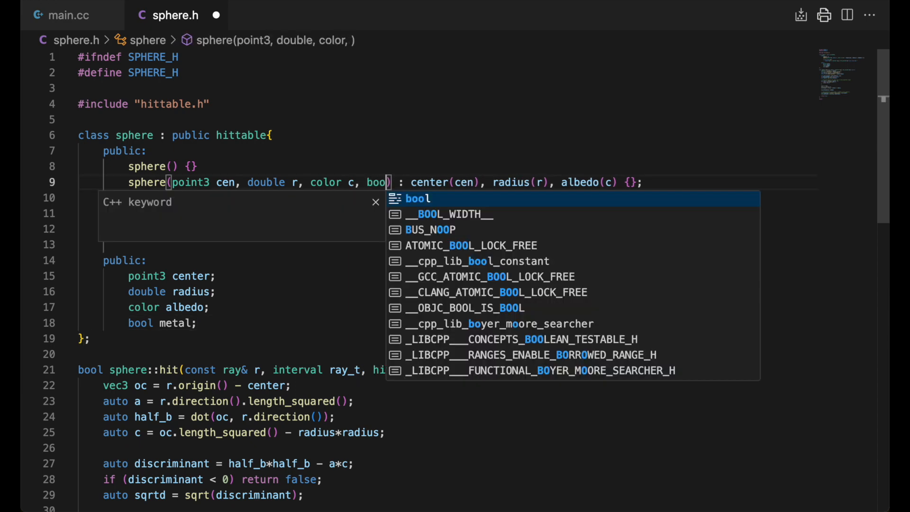
{"action": "type", "text": ", bool m"}
{"action": "left_click", "coordinate": [583, 182]}
{"action": "type", "text": ", metal(m"}
{"action": "scroll", "coordinate": [454, 285], "scroll_direction": "down", "scroll_amount": 10}
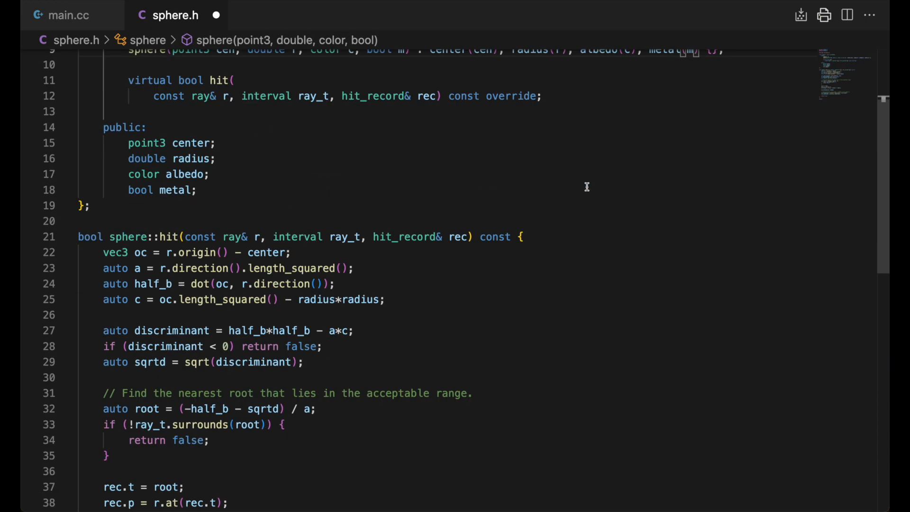
{"action": "left_click", "coordinate": [258, 219]}
{"action": "key", "text": "Return"}
{"action": "key", "text": "Return"}
{"action": "type", "text": "vec3 direction"}
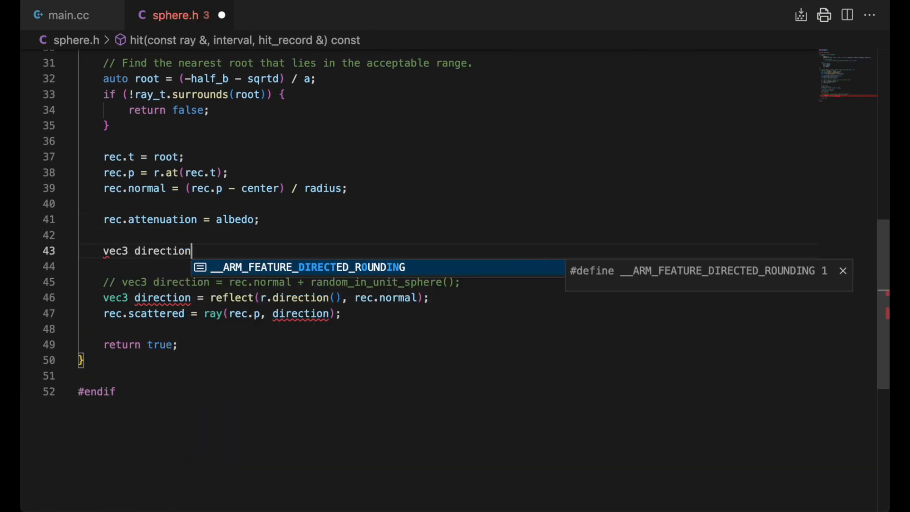
{"action": "type", "text": ";"}
Step: Declare vec3 direction and wrap reflect in if(metal) with the diffuse random direction in else, then save
{"action": "key", "text": "Return"}
{"action": "key", "text": "Return"}
{"action": "type", "text": "if(metal){"}
{"action": "key", "text": "Return"}
{"action": "key", "text": "ctrl+x"}
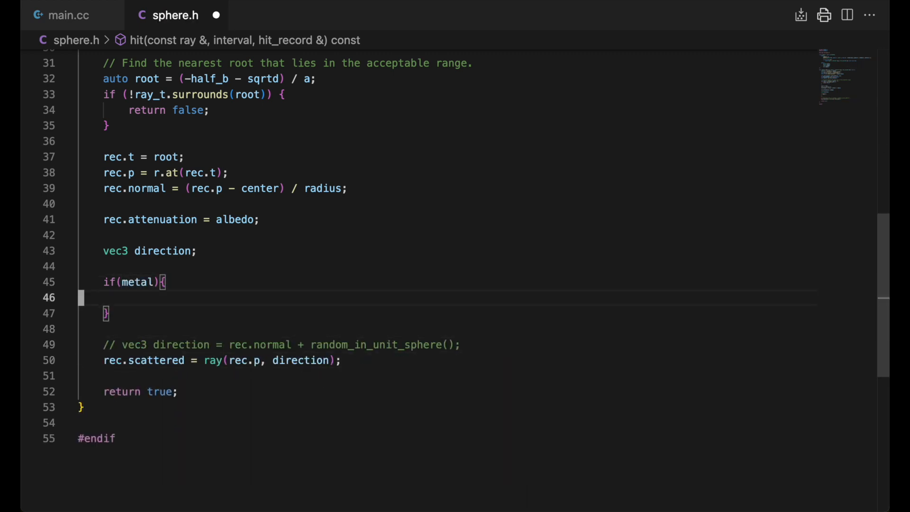
{"action": "key", "text": "ctrl+v"}
{"action": "key", "text": "ctrl+d"}
{"action": "type", "text": "else {"}
{"action": "key", "text": "Return"}
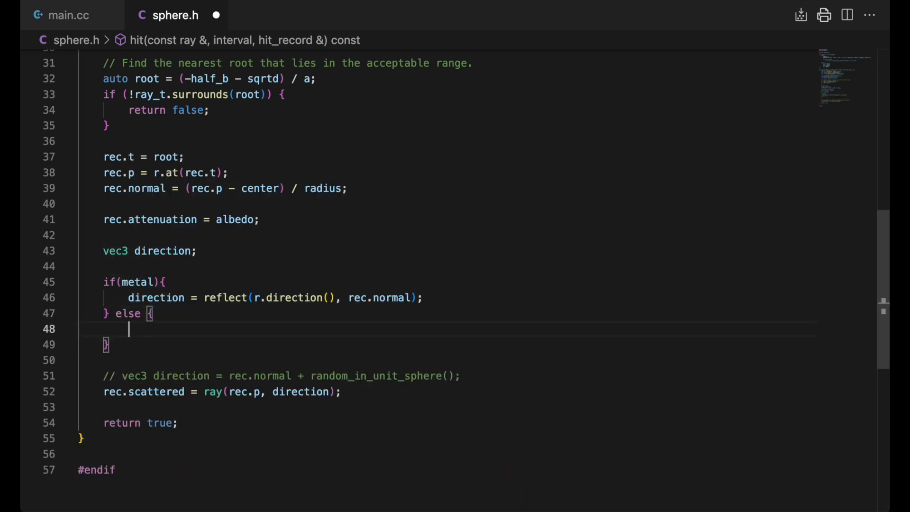
{"action": "key", "text": "Down"}
{"action": "key", "text": "Down"}
{"action": "key", "text": "Down"}
{"action": "key", "text": "ctrl+shift+k"}
{"action": "key", "text": "Up"}
{"action": "key", "text": "Up"}
{"action": "key", "text": "Up"}
{"action": "key", "text": "ctrl+v"}
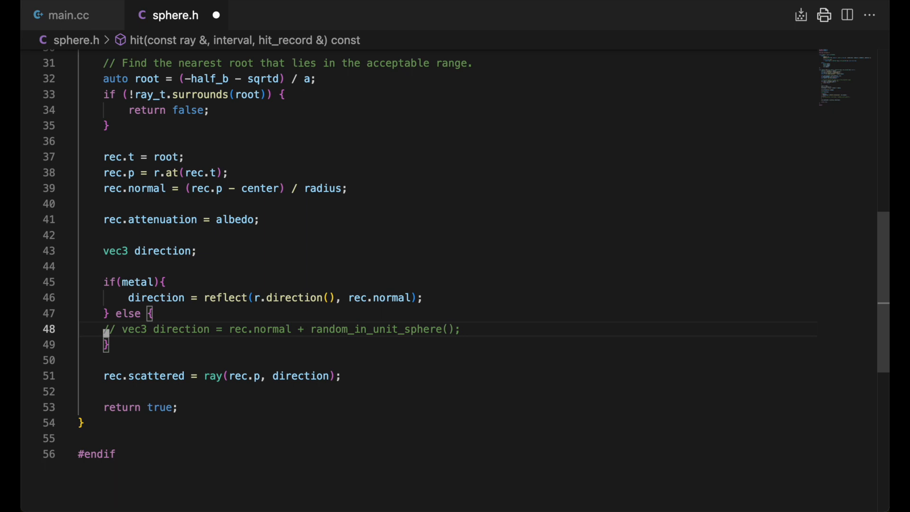
{"action": "key", "text": "Delete"}
{"action": "key", "text": "Delete"}
{"action": "key", "text": "Delete"}
{"action": "key", "text": "Tab"}
{"action": "key", "text": "ctrl+Delete"}
{"action": "key", "text": "ctrl+s"}
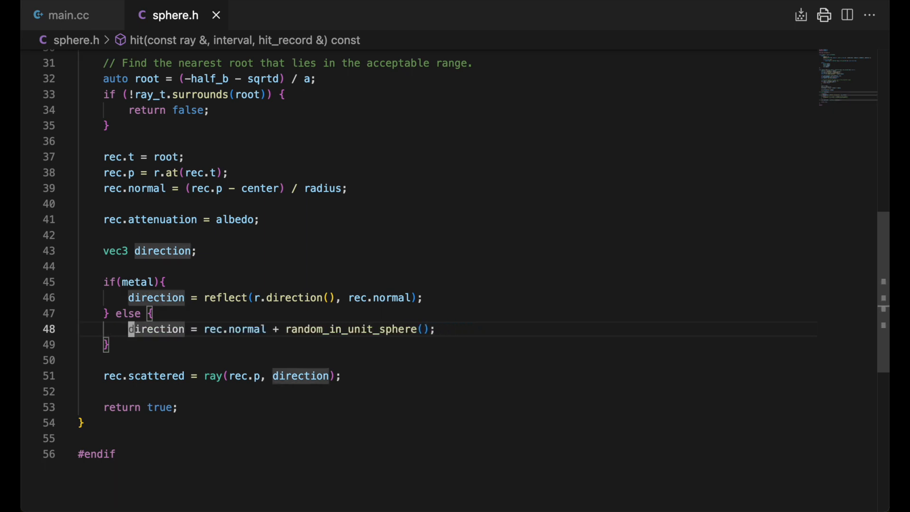
{"action": "left_click", "coordinate": [68, 15]}
Step: Duplicate the sphere line into three at x −1, 0, 1 with green metal, red diffuse and blue metal spheres, and save
{"action": "left_click", "coordinate": [457, 213]}
{"action": "key", "text": "shift+alt+Down"}
{"action": "key", "text": "shift+alt+Down"}
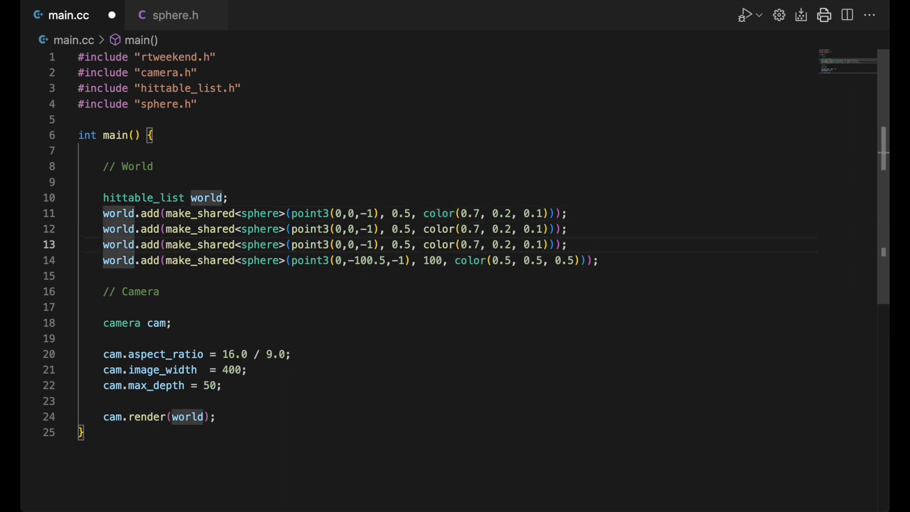
{"action": "left_click", "coordinate": [341, 214]}
{"action": "key", "text": "BackSpace"}
{"action": "type", "text": "-1"}
{"action": "left_click", "coordinate": [342, 245]}
{"action": "type", "text": "1"}
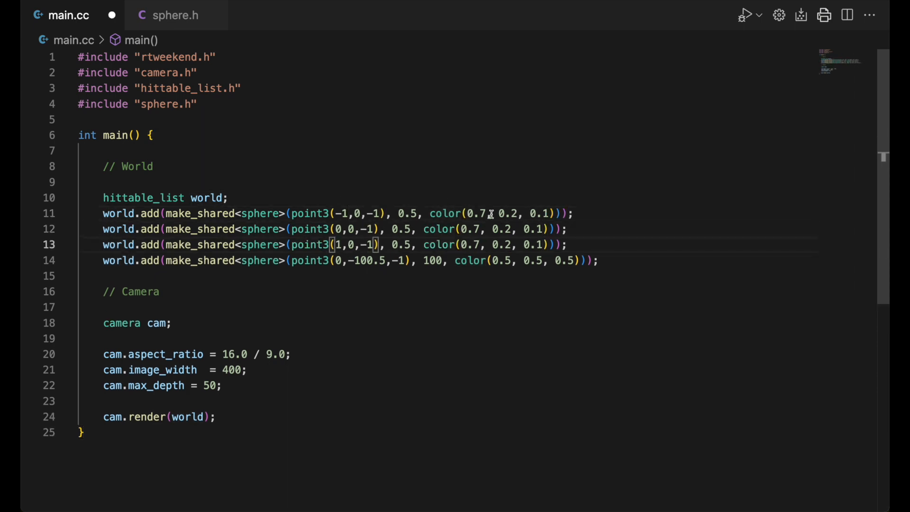
{"action": "double_click", "coordinate": [469, 213]}
{"action": "type", "text": "2717"}
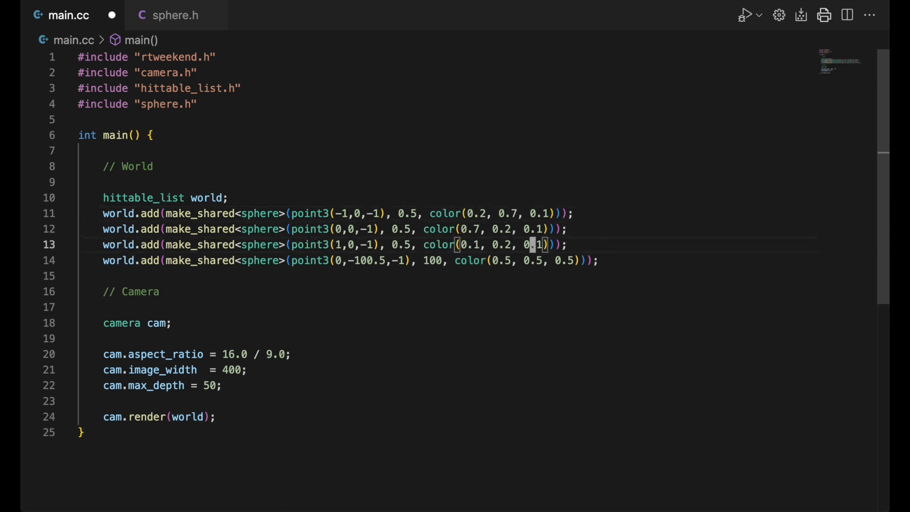
{"action": "type", "text": ", true, fal"}
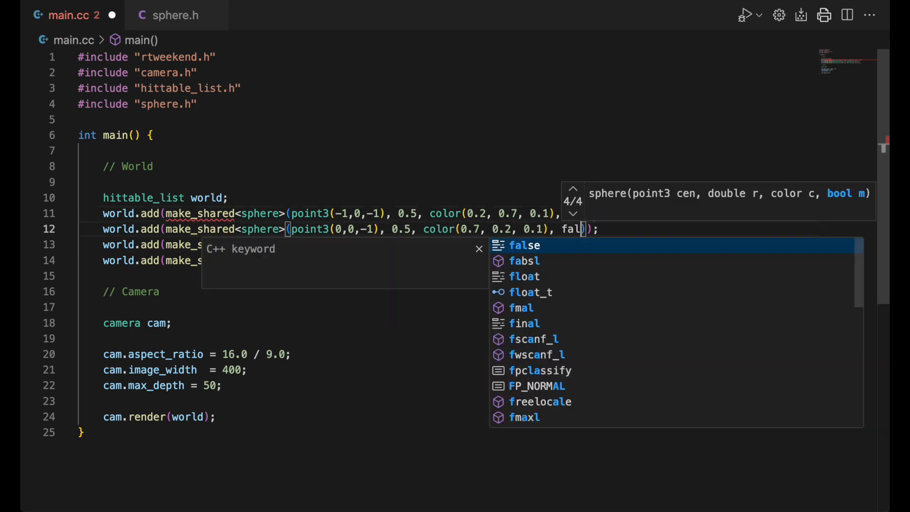
{"action": "type", "text": "se, true, false"}
{"action": "key", "text": "ctrl+s"}
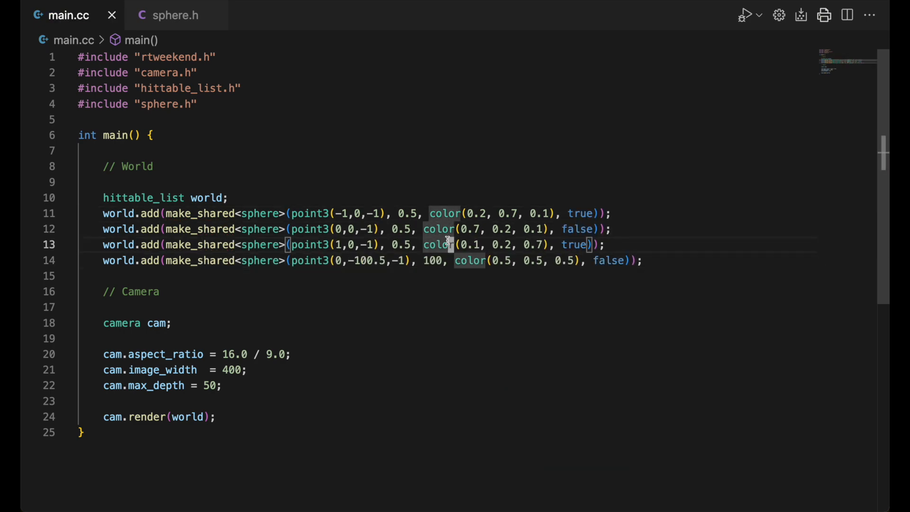
Step: Rerun the build command in the terminal to render the three-sphere scene
{"action": "key", "text": "ctrl+grave"}
{"action": "key", "text": "Up"}
{"action": "key", "text": "Return"}
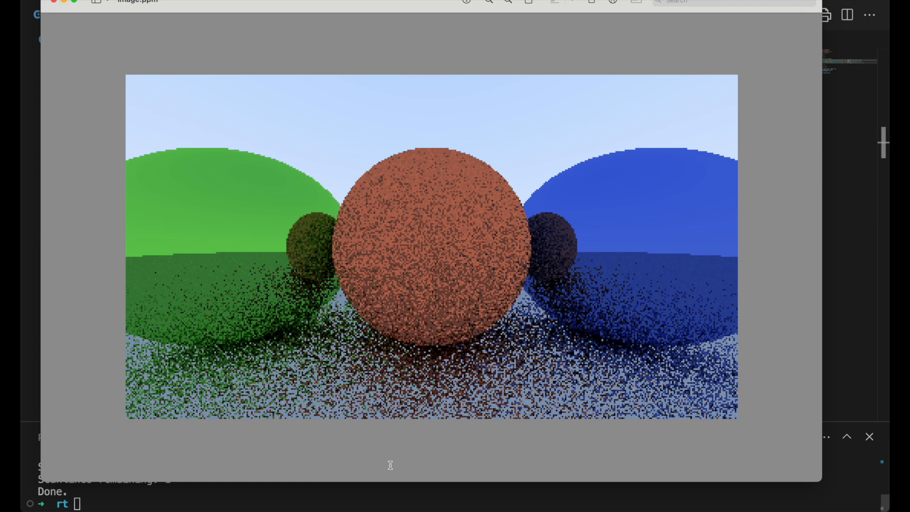